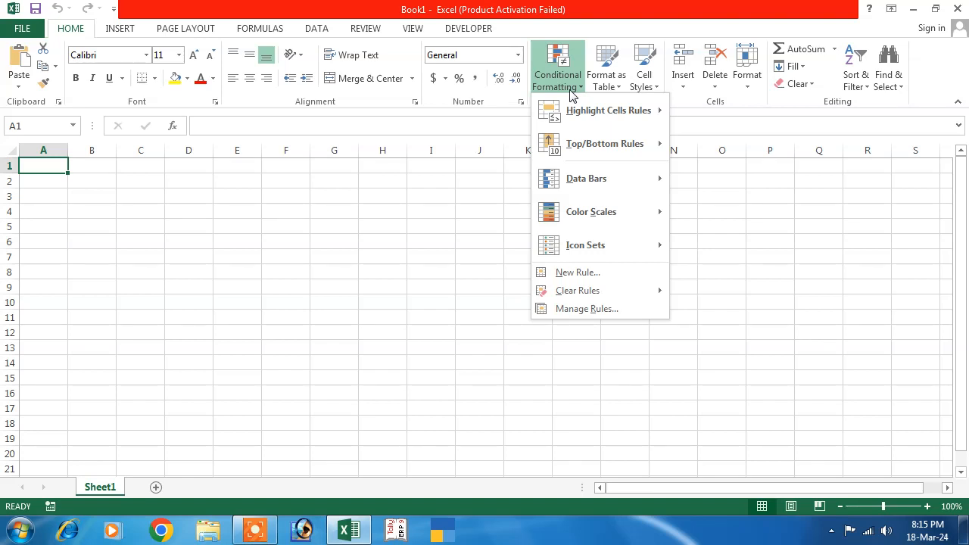
Enter 10 in cell G2 and 20 in cell G3 as the start of a number series.
{"action": "left_click", "coordinate": [412, 218]}
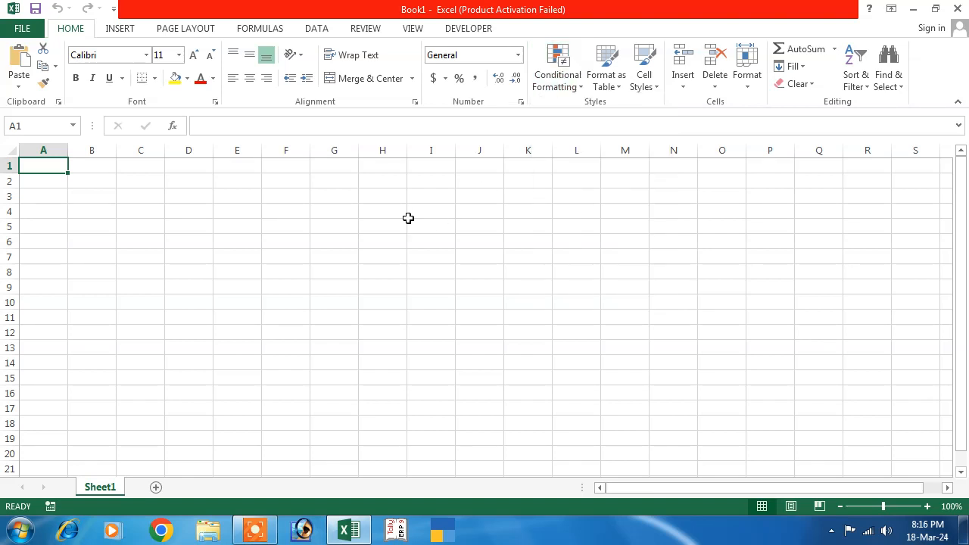
{"action": "left_click", "coordinate": [336, 180]}
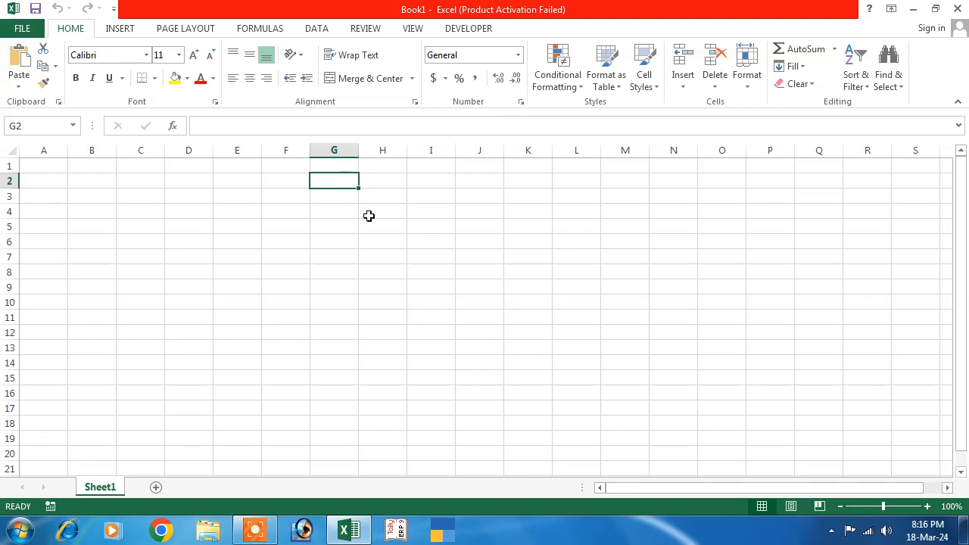
{"action": "type", "text": "10"}
{"action": "key", "text": "Return"}
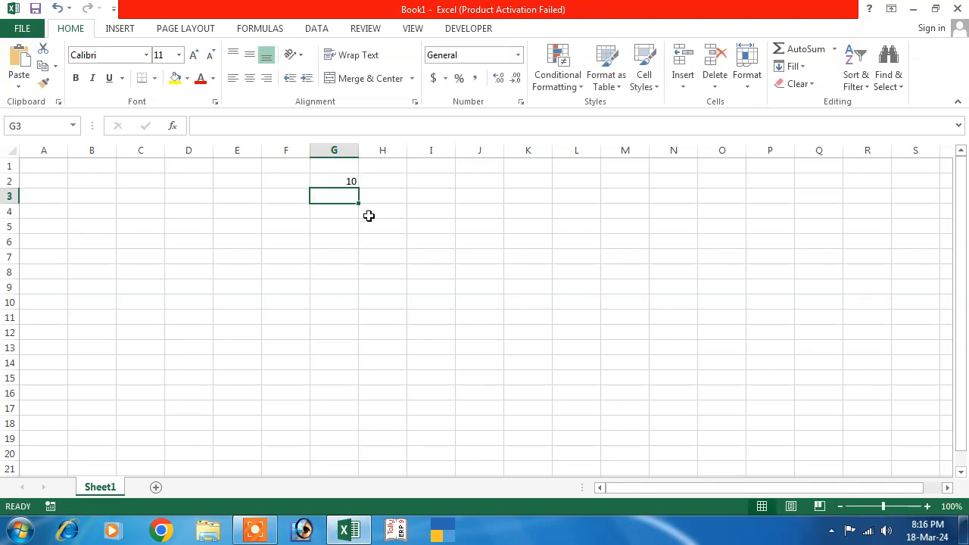
{"action": "type", "text": "20"}
{"action": "key", "text": "Return"}
{"action": "type", "text": "30"}
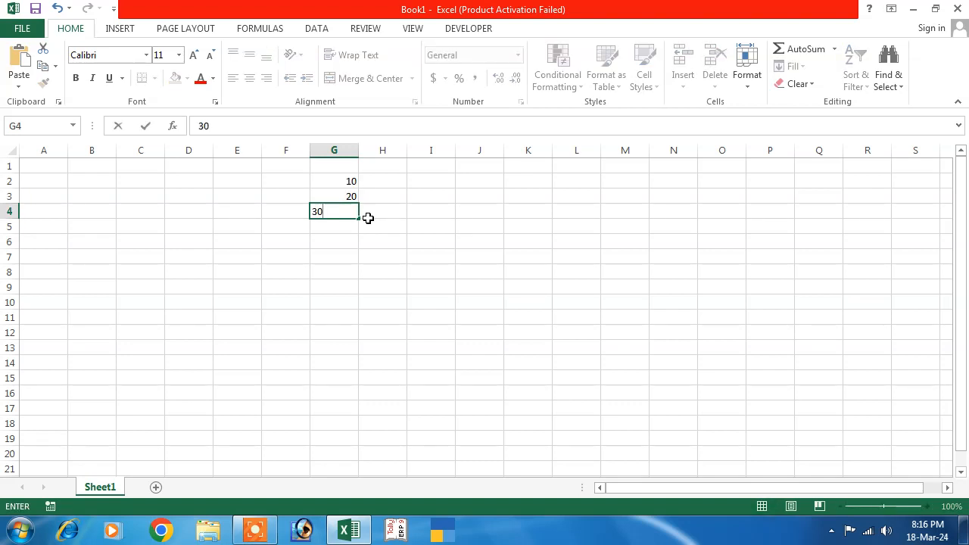
{"action": "left_click", "coordinate": [410, 214]}
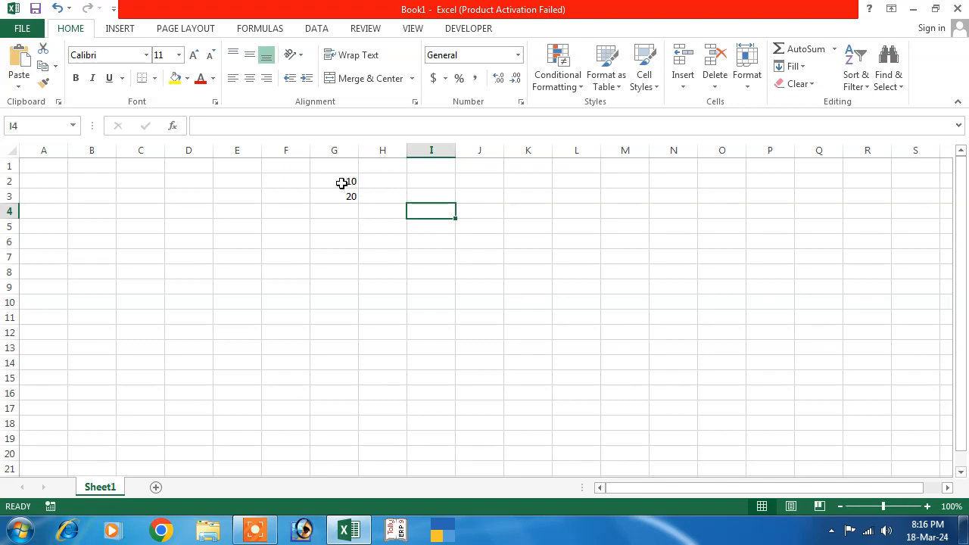
Extend the series from G2:G3 down to G18 so that it runs from 10 to 170.
{"action": "left_click", "coordinate": [348, 182]}
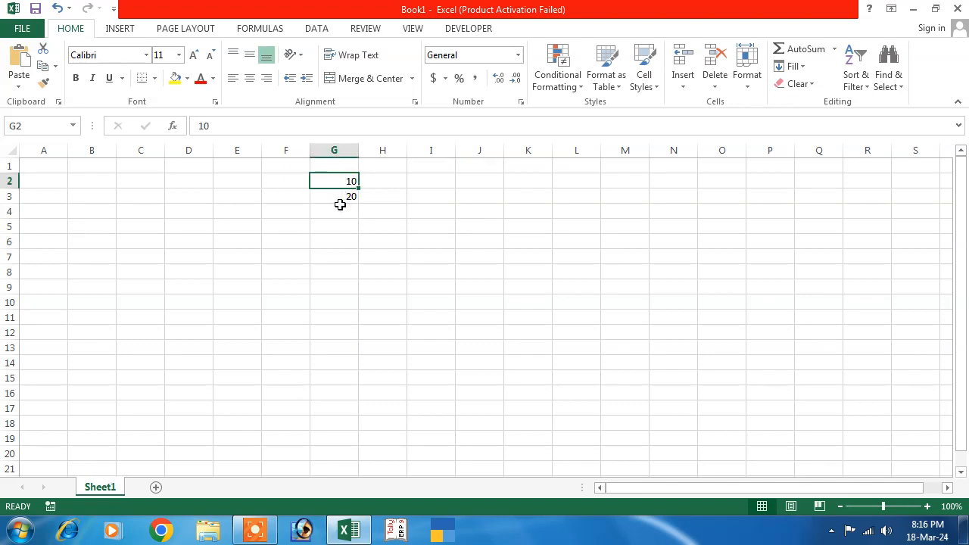
{"action": "left_click", "coordinate": [340, 201], "text": "shift"}
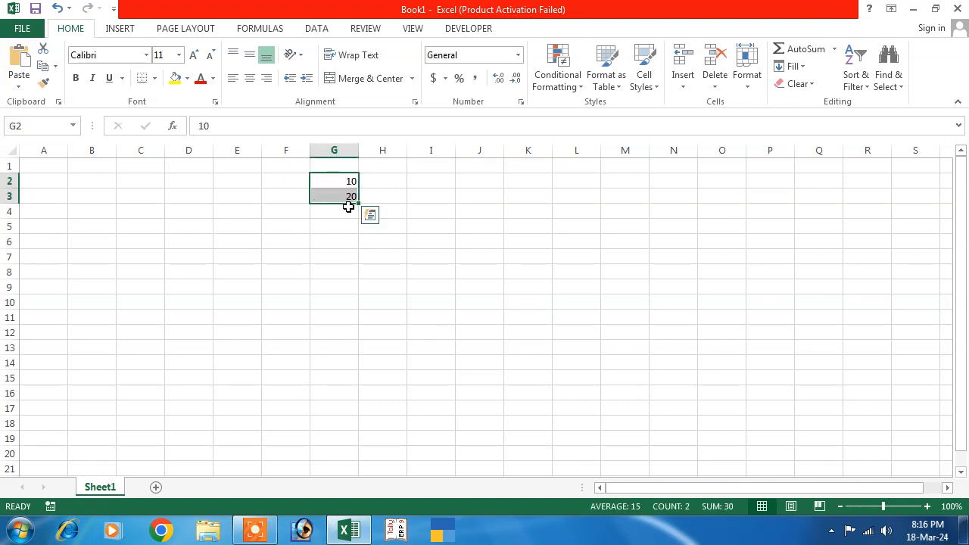
{"action": "left_click_drag", "start_coordinate": [359, 205], "coordinate": [348, 424]}
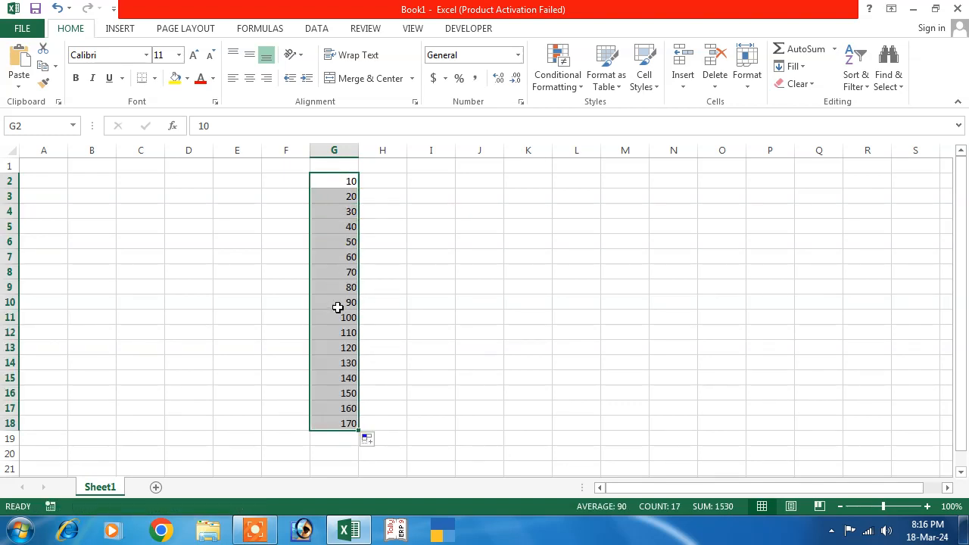
{"action": "left_click", "coordinate": [399, 361]}
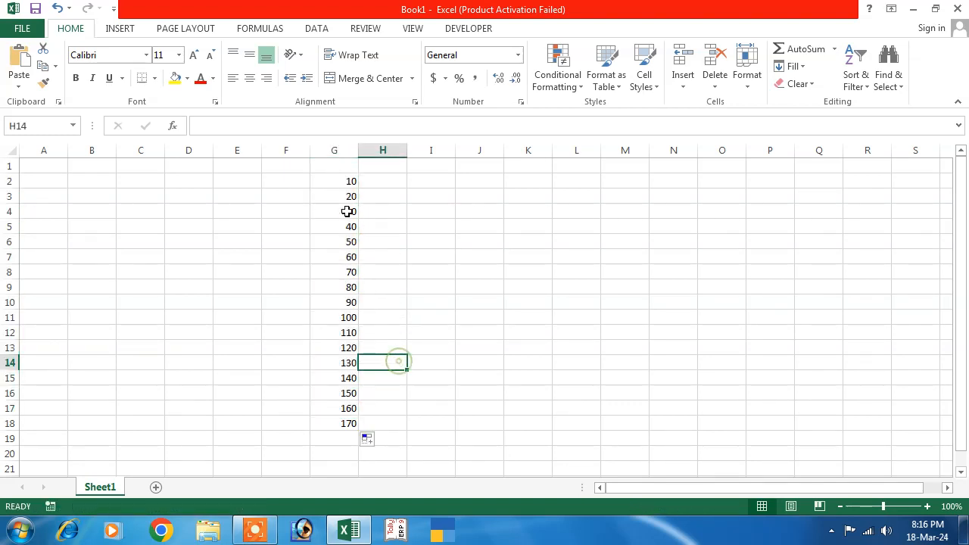
Preview the gradient data bar styles on the numbers in G2:G18 without applying one.
{"action": "left_click_drag", "start_coordinate": [335, 181], "coordinate": [349, 422]}
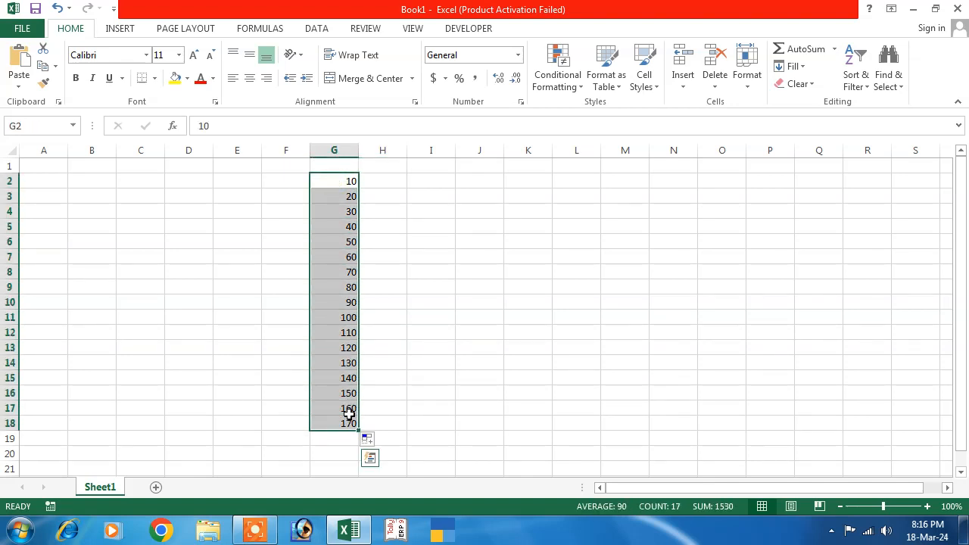
{"action": "left_click", "coordinate": [556, 86]}
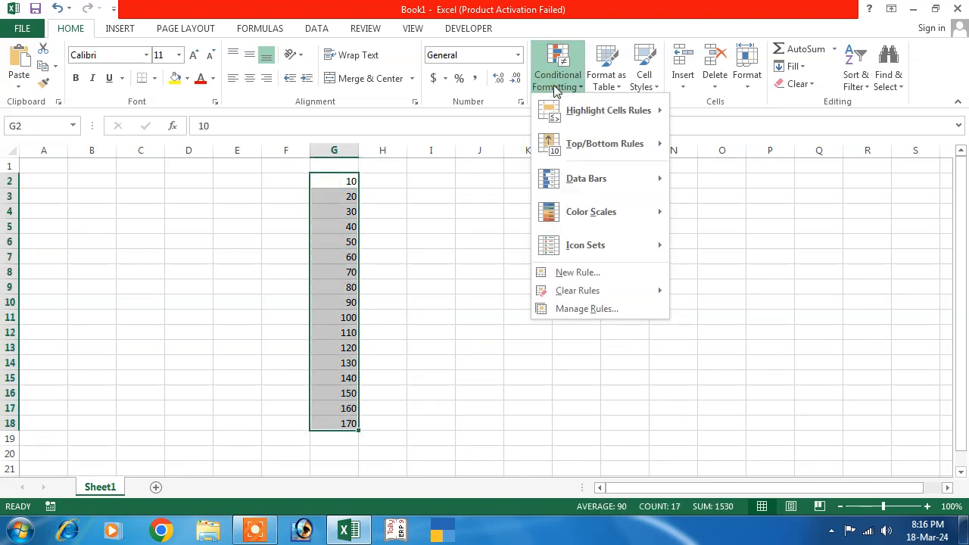
{"action": "mouse_move", "coordinate": [571, 180]}
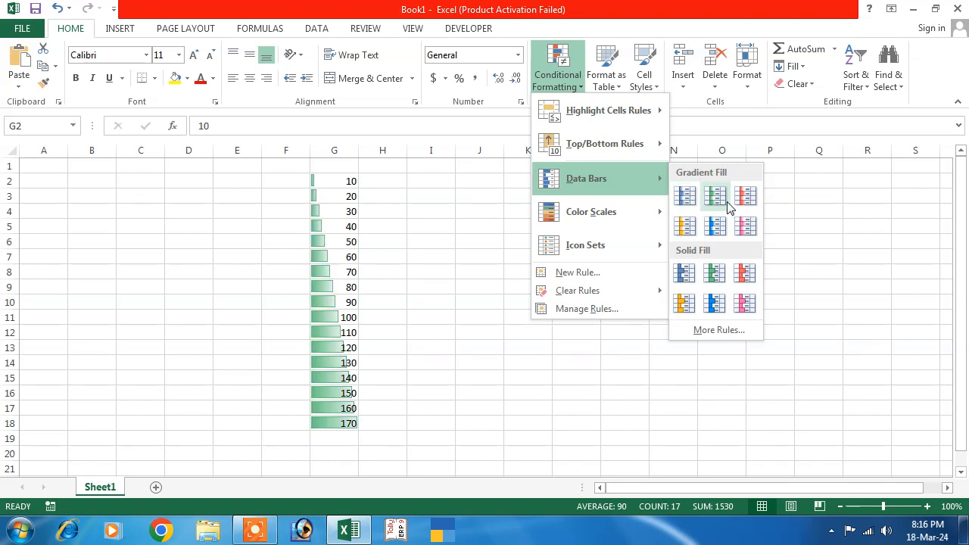
{"action": "left_click", "coordinate": [456, 258]}
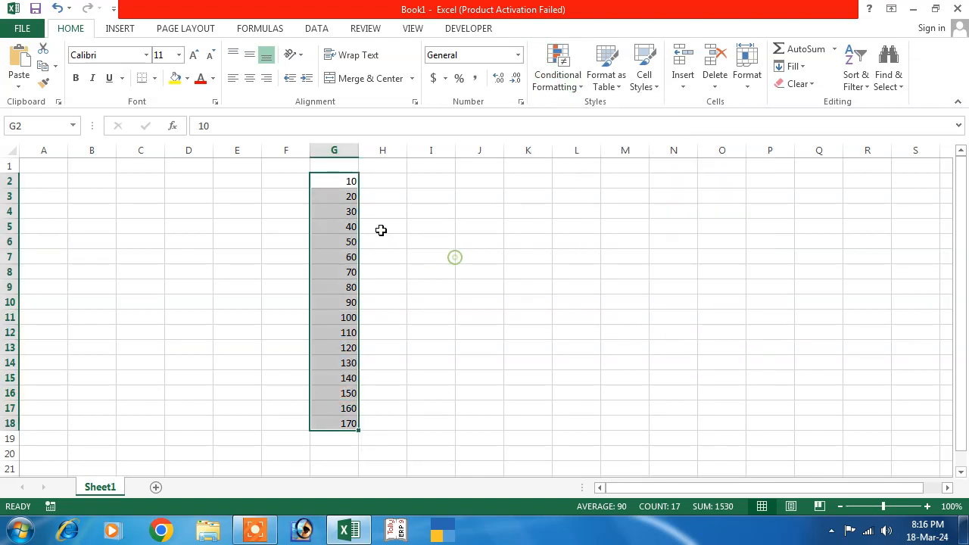
Enter 100 in cell I2 and 90 in cell I3 as the start of a descending series.
{"action": "left_click", "coordinate": [429, 185]}
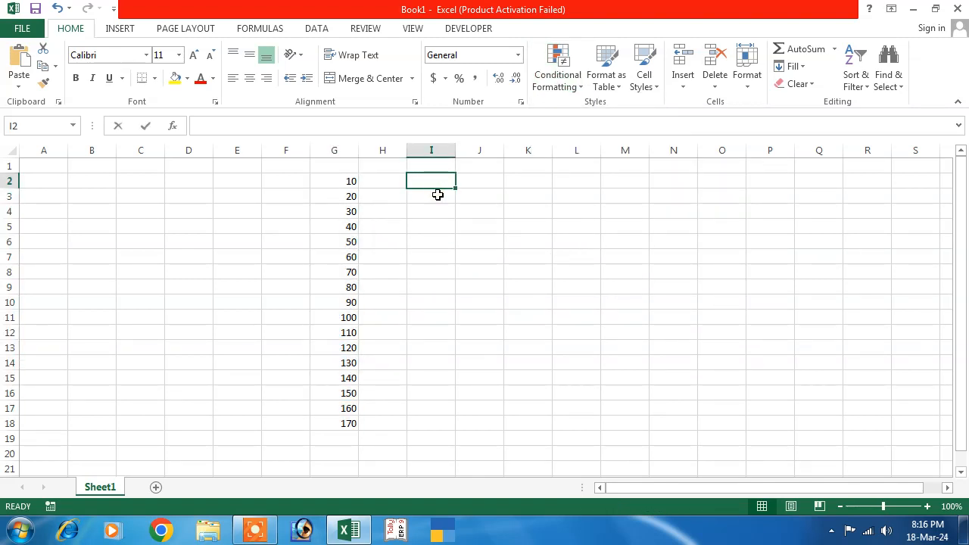
{"action": "type", "text": "100"}
{"action": "key", "text": "Return"}
{"action": "type", "text": "30"}
{"action": "key", "text": "Return"}
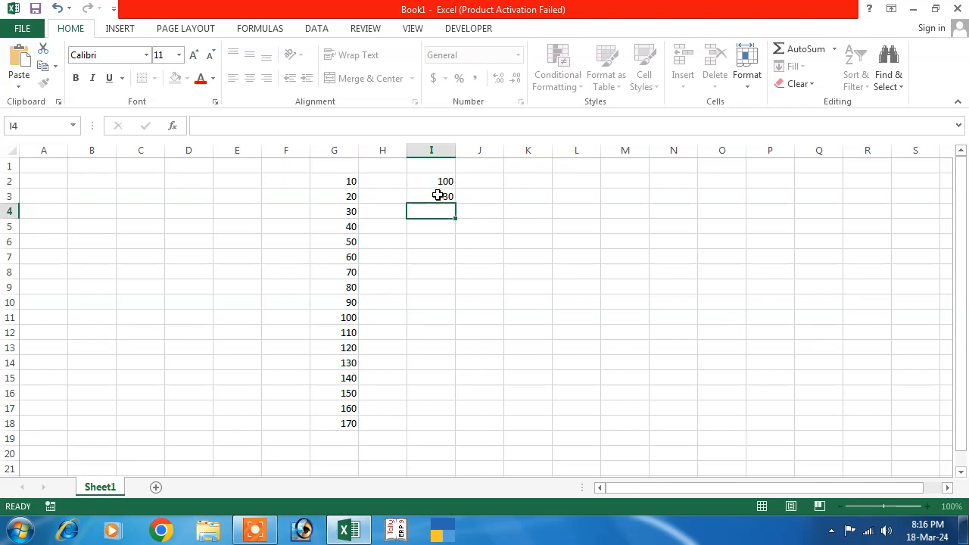
{"action": "left_click", "coordinate": [438, 196]}
{"action": "type", "text": "90"}
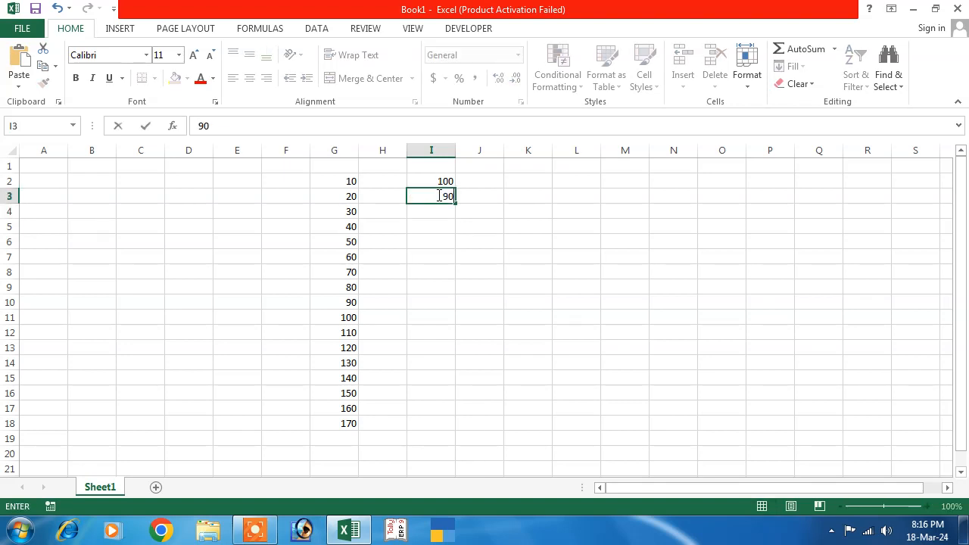
{"action": "left_click", "coordinate": [435, 235]}
Fill the descending series down to I17 and clear the zero and negative values from I12:I17.
{"action": "left_click_drag", "start_coordinate": [424, 183], "coordinate": [448, 415]}
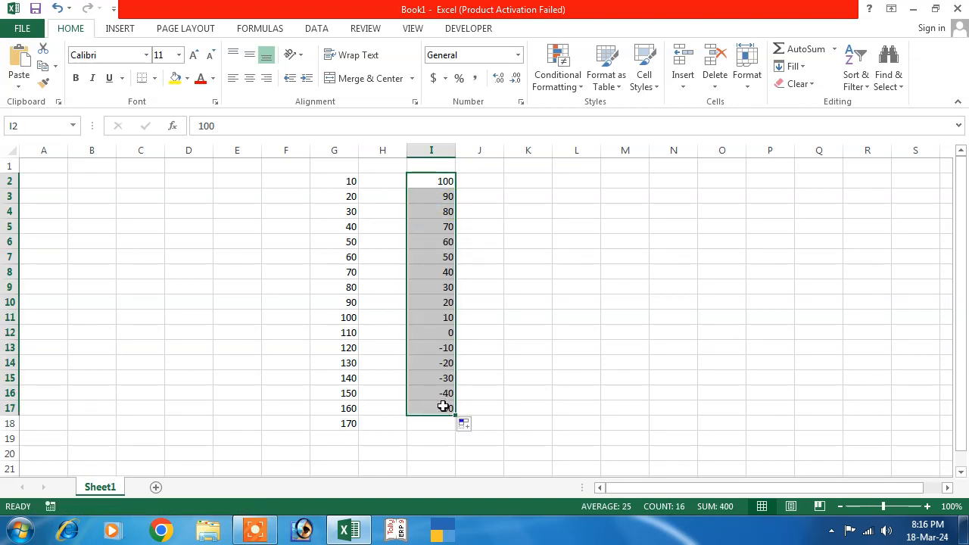
{"action": "left_click", "coordinate": [464, 424]}
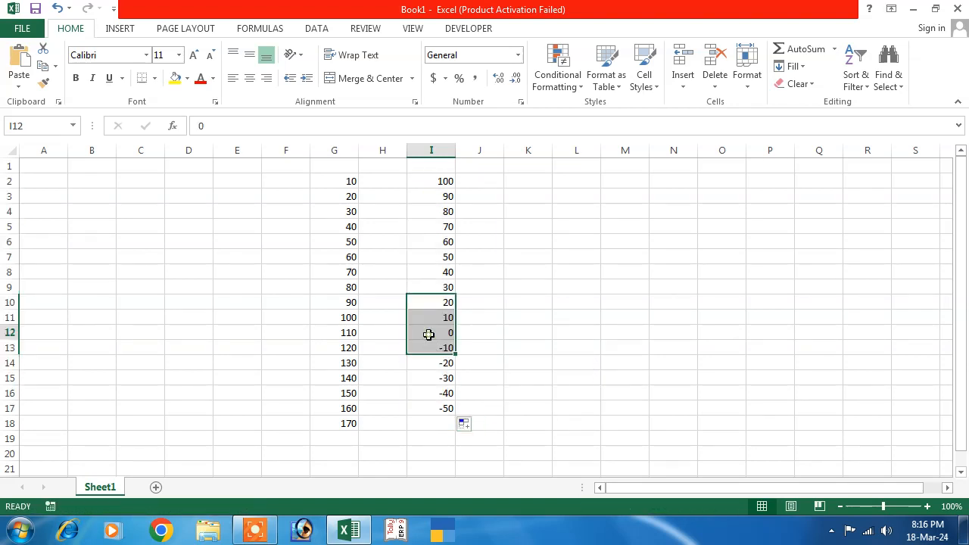
{"action": "left_click_drag", "start_coordinate": [431, 334], "coordinate": [430, 412]}
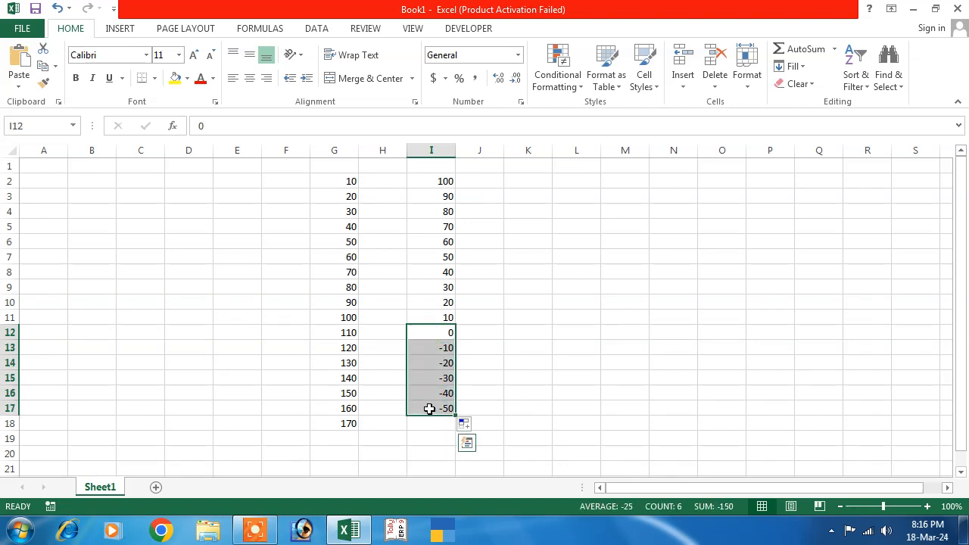
{"action": "key", "text": "Delete"}
{"action": "left_click", "coordinate": [515, 393]}
Apply orange gradient data bars to the numbers in I2:I11.
{"action": "left_click_drag", "start_coordinate": [432, 179], "coordinate": [432, 309]}
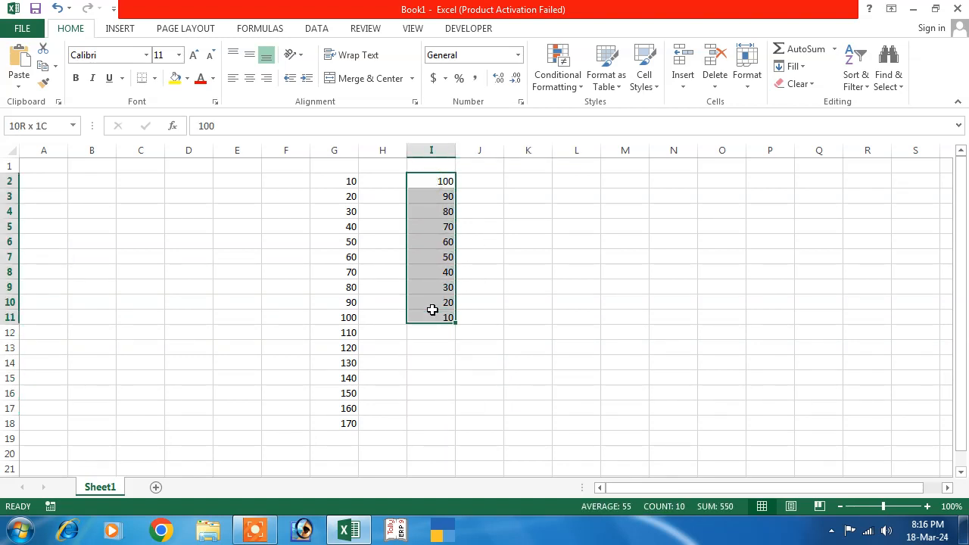
{"action": "left_click", "coordinate": [567, 83]}
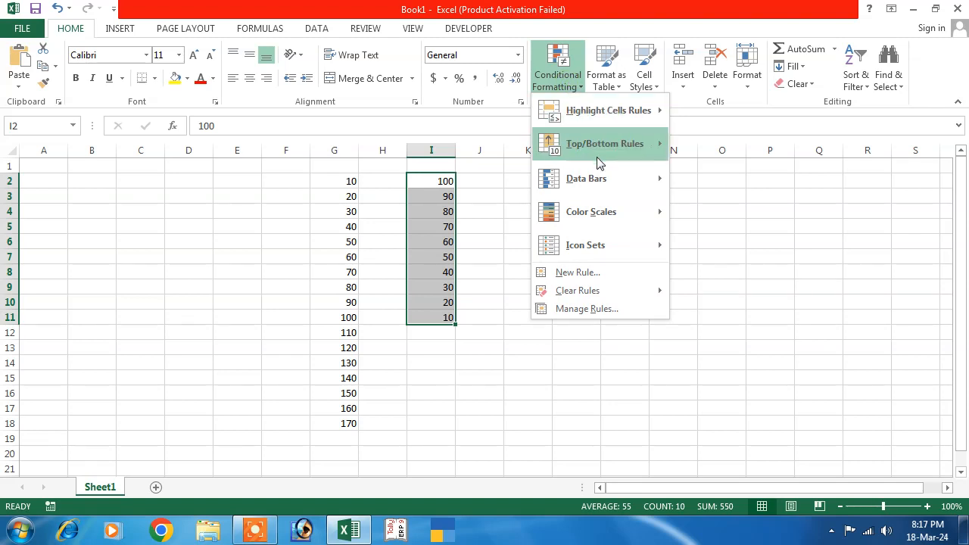
{"action": "mouse_move", "coordinate": [617, 176]}
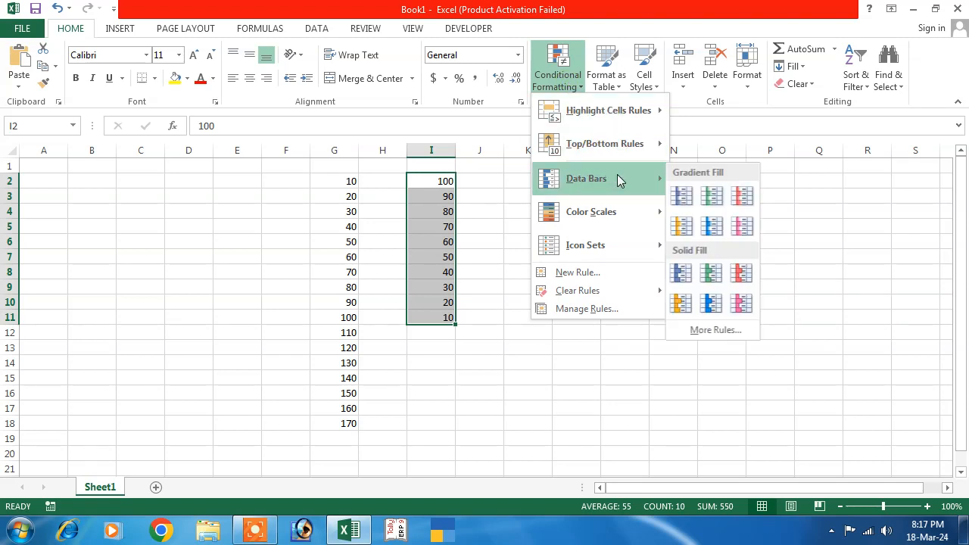
{"action": "left_click", "coordinate": [685, 226]}
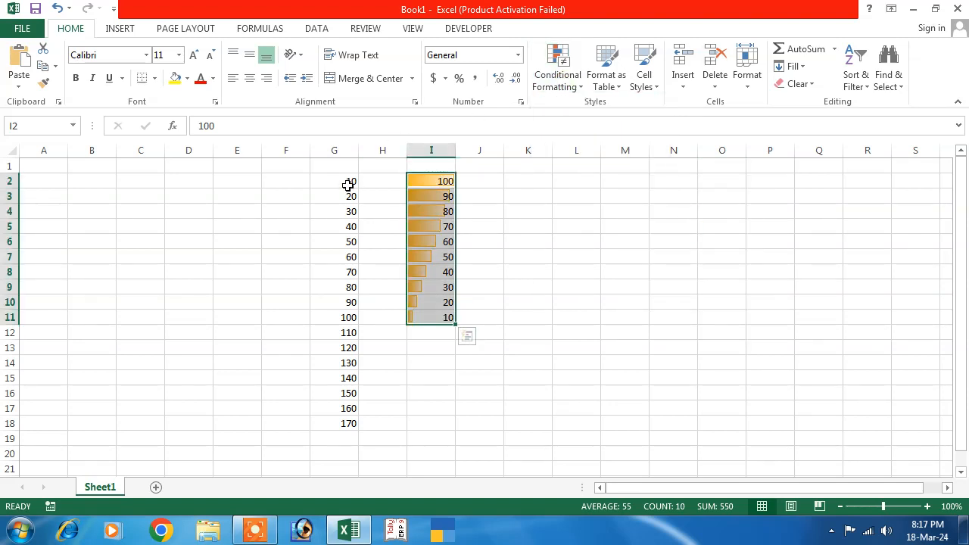
Apply light blue gradient data bars to the numbers in G2:G18.
{"action": "left_click_drag", "start_coordinate": [347, 185], "coordinate": [350, 426]}
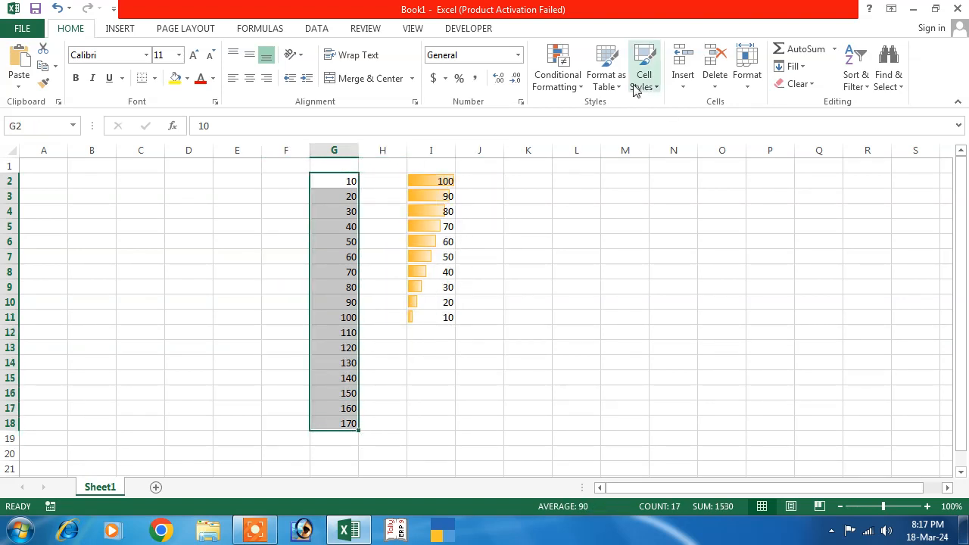
{"action": "left_click", "coordinate": [558, 80]}
{"action": "mouse_move", "coordinate": [612, 182]}
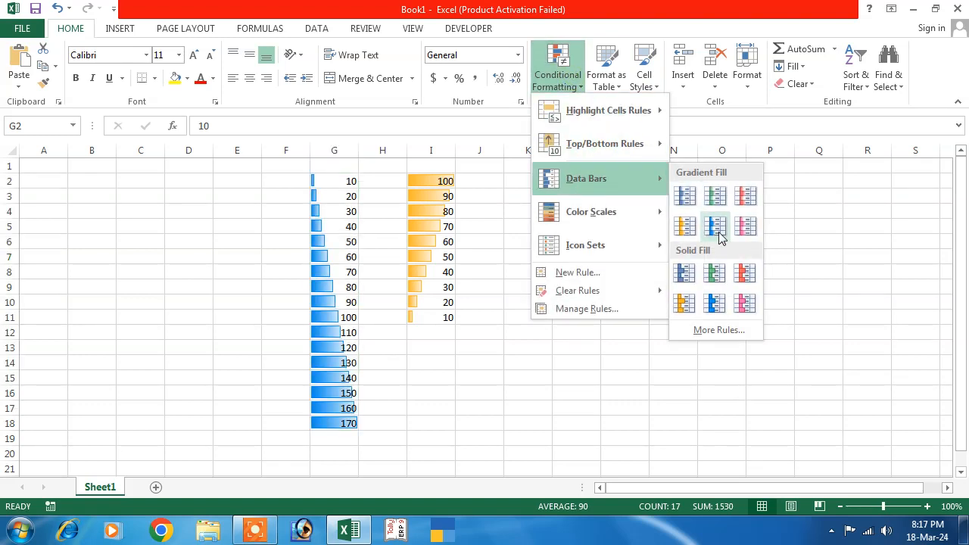
{"action": "left_click", "coordinate": [719, 237]}
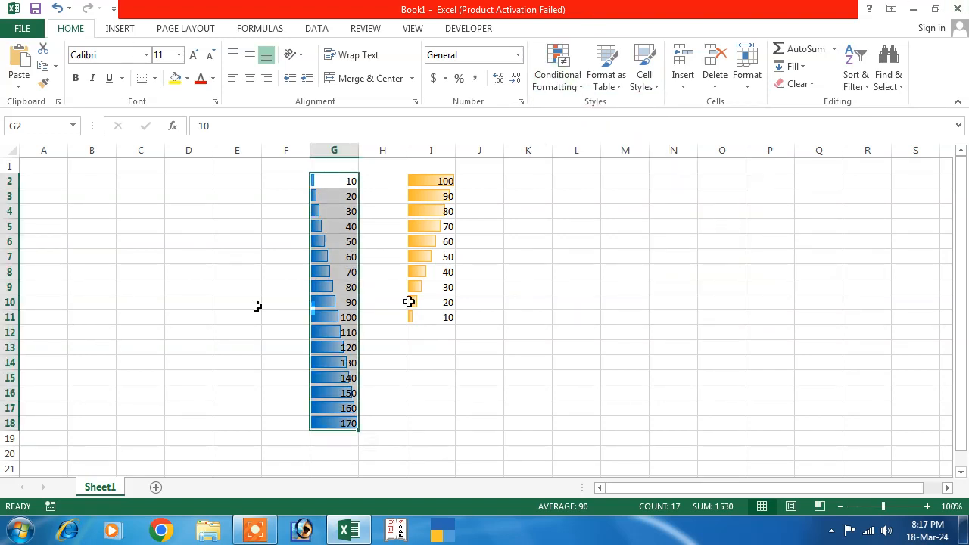
{"action": "left_click", "coordinate": [479, 303]}
Enter 526, 356, 956, 65, 856, 656, 65, 95 and 635 in cells L2 through L10.
{"action": "left_click", "coordinate": [559, 187]}
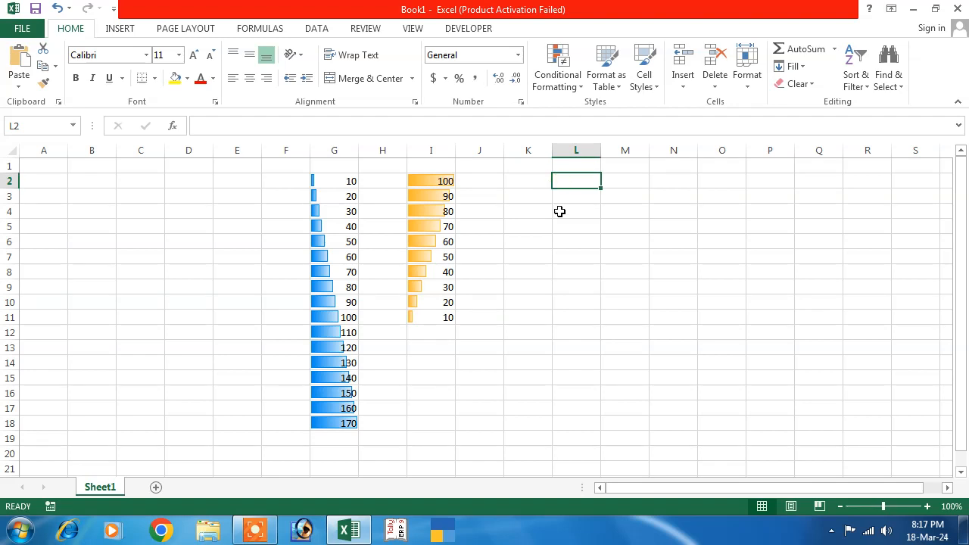
{"action": "type", "text": "526"}
{"action": "key", "text": "Return"}
{"action": "type", "text": "356"}
{"action": "key", "text": "Return"}
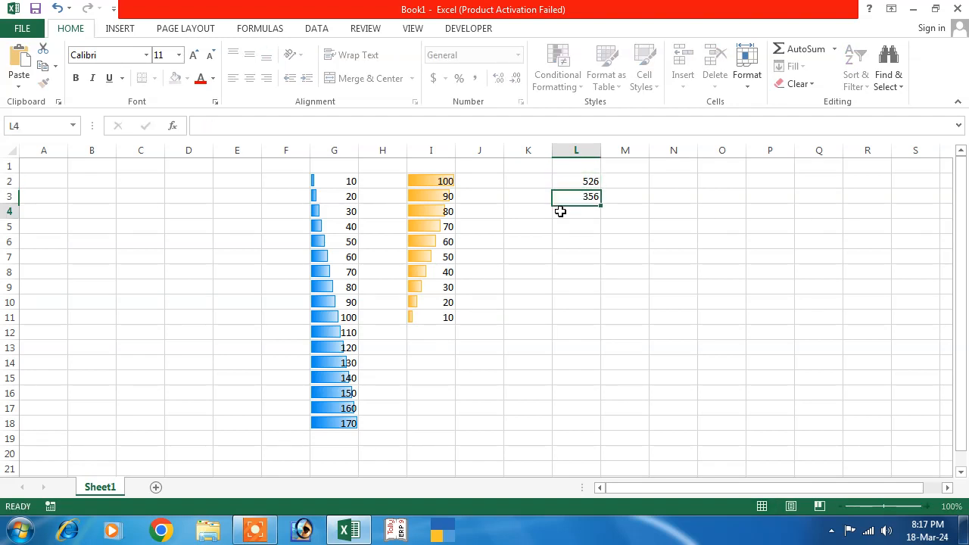
{"action": "type", "text": "956"}
{"action": "key", "text": "Return"}
{"action": "type", "text": "65"}
{"action": "key", "text": "Return"}
{"action": "type", "text": "85"}
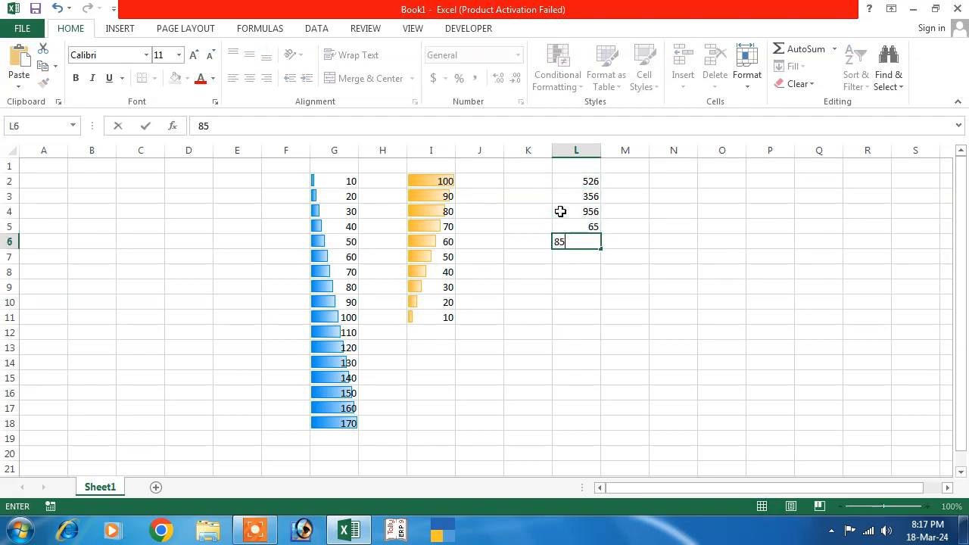
{"action": "type", "text": "6"}
{"action": "key", "text": "Return"}
{"action": "type", "text": "656"}
{"action": "key", "text": "Return"}
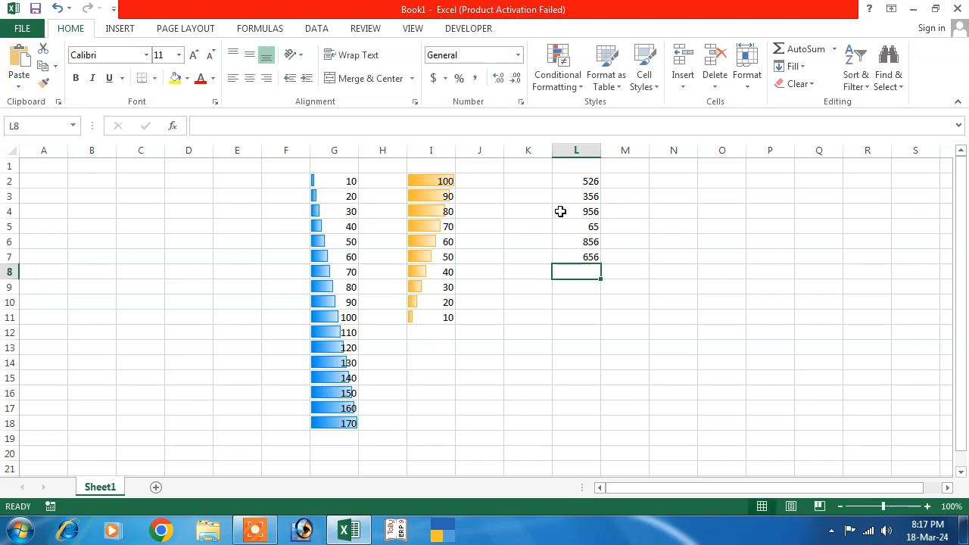
{"action": "type", "text": "65"}
{"action": "key", "text": "Return"}
{"action": "type", "text": "95"}
{"action": "key", "text": "Return"}
{"action": "type", "text": "635"}
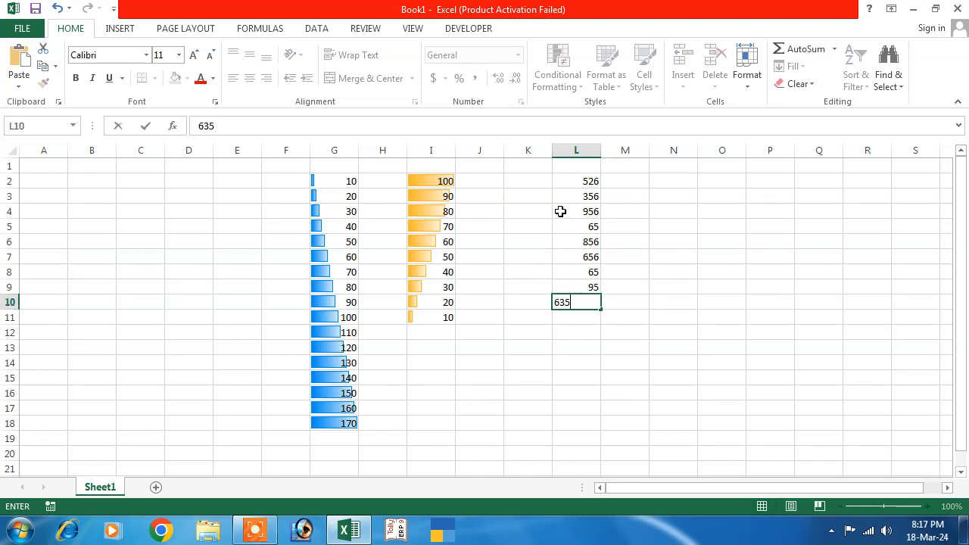
{"action": "key", "text": "Return"}
Start a Greater Than highlight rule for L2:L10 with a threshold of 500.
{"action": "left_click_drag", "start_coordinate": [566, 182], "coordinate": [579, 303]}
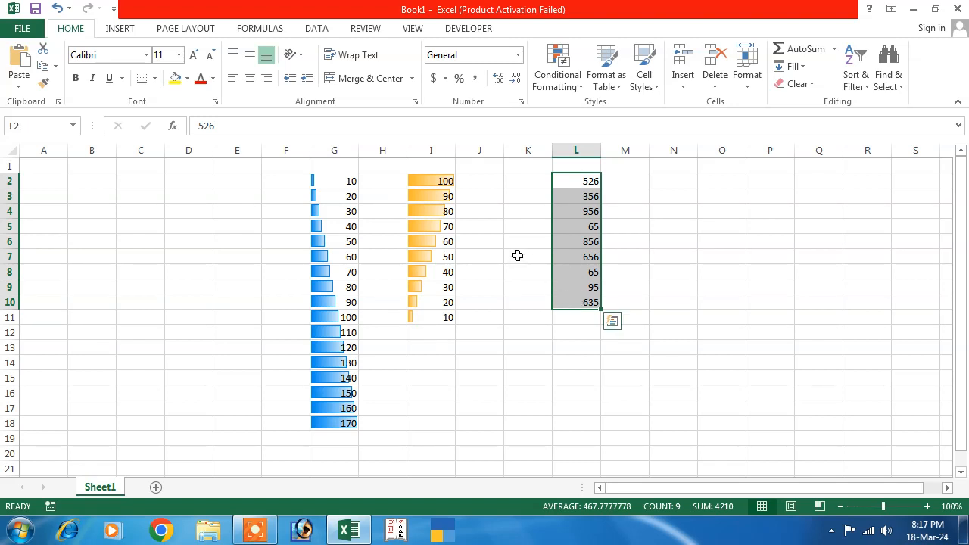
{"action": "left_click", "coordinate": [560, 82]}
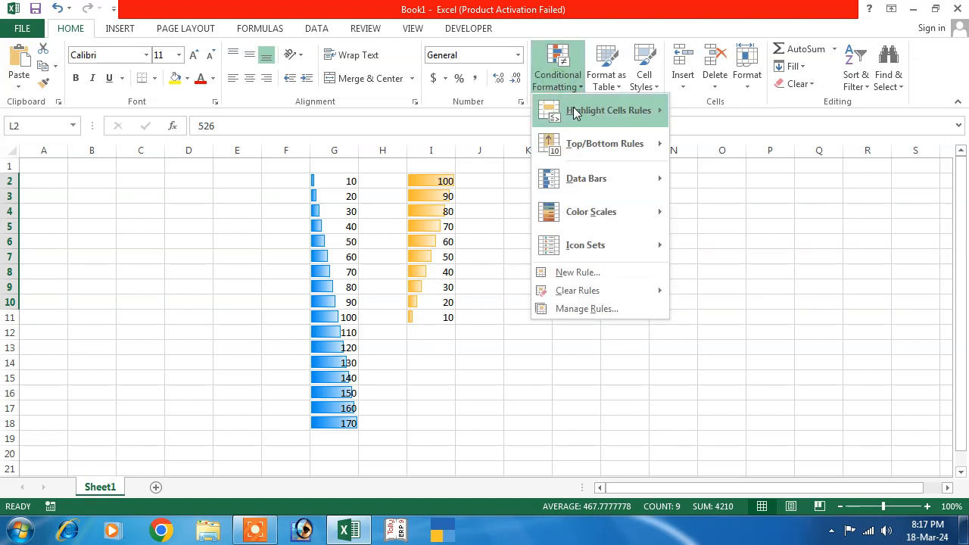
{"action": "mouse_move", "coordinate": [627, 113]}
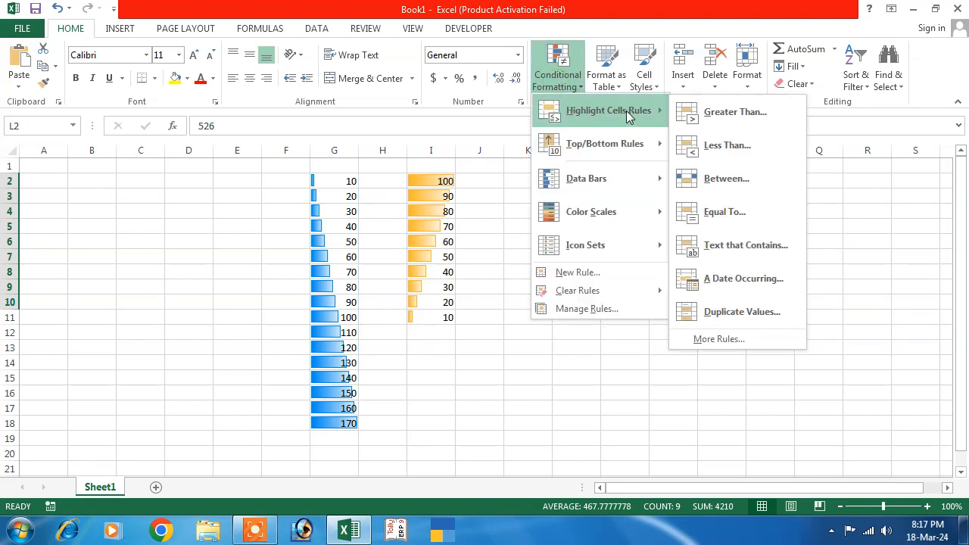
{"action": "left_click", "coordinate": [723, 119]}
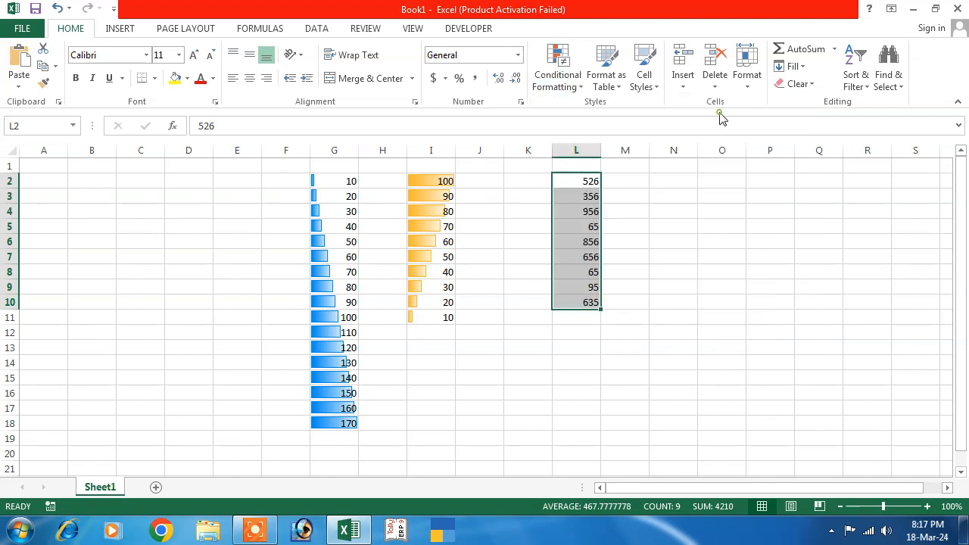
{"action": "left_click_drag", "start_coordinate": [483, 166], "coordinate": [718, 136]}
{"action": "left_click", "coordinate": [663, 180]}
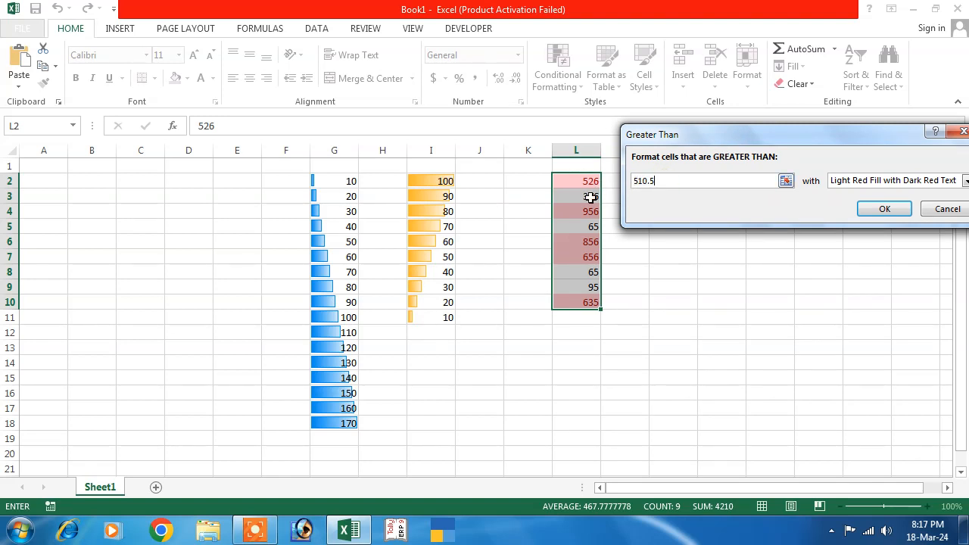
{"action": "type", "text": "500"}
{"action": "key", "text": "BackSpace"}
{"action": "key", "text": "BackSpace"}
{"action": "key", "text": "BackSpace"}
{"action": "key", "text": "BackSpace"}
{"action": "key", "text": "BackSpace"}
{"action": "key", "text": "BackSpace"}
{"action": "key", "text": "BackSpace"}
{"action": "type", "text": "50"}
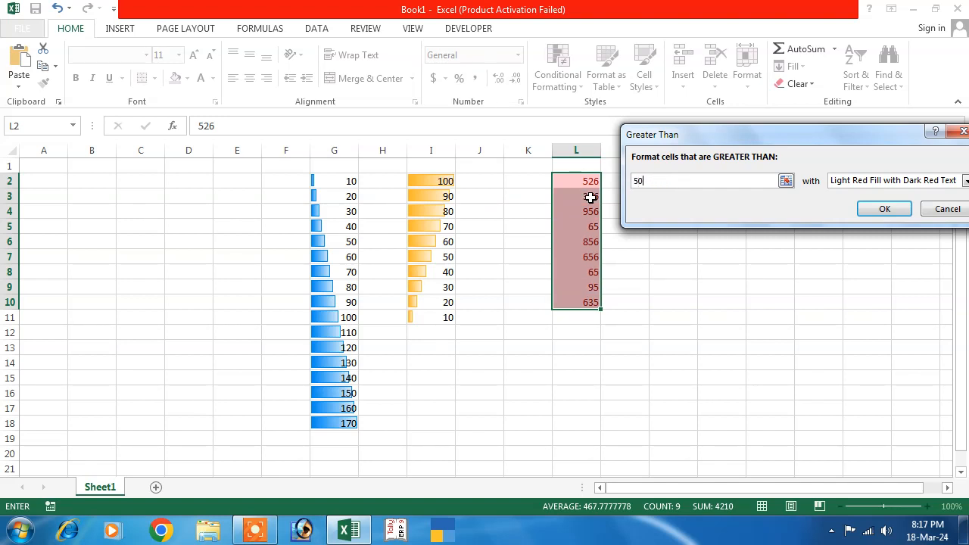
{"action": "type", "text": "0"}
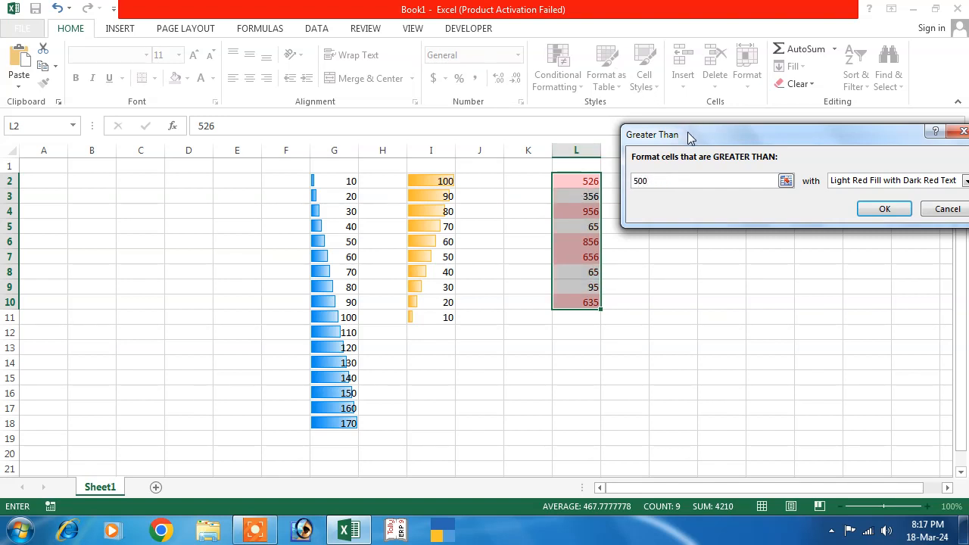
Set the Greater Than rule's format to Yellow Fill with Dark Yellow Text and apply it to L2:L10.
{"action": "left_click_drag", "start_coordinate": [689, 137], "coordinate": [637, 53]}
{"action": "left_click", "coordinate": [818, 97]}
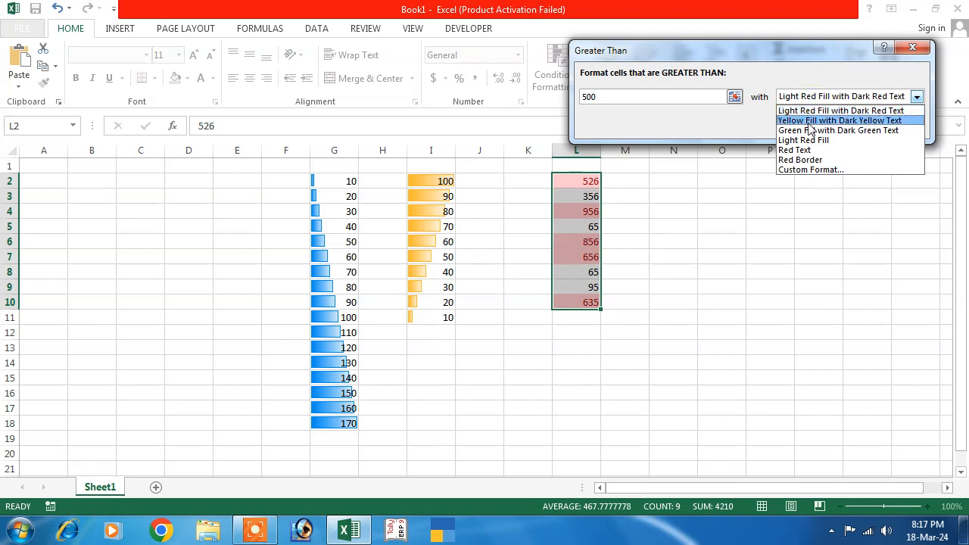
{"action": "left_click", "coordinate": [809, 121]}
{"action": "left_click", "coordinate": [818, 129]}
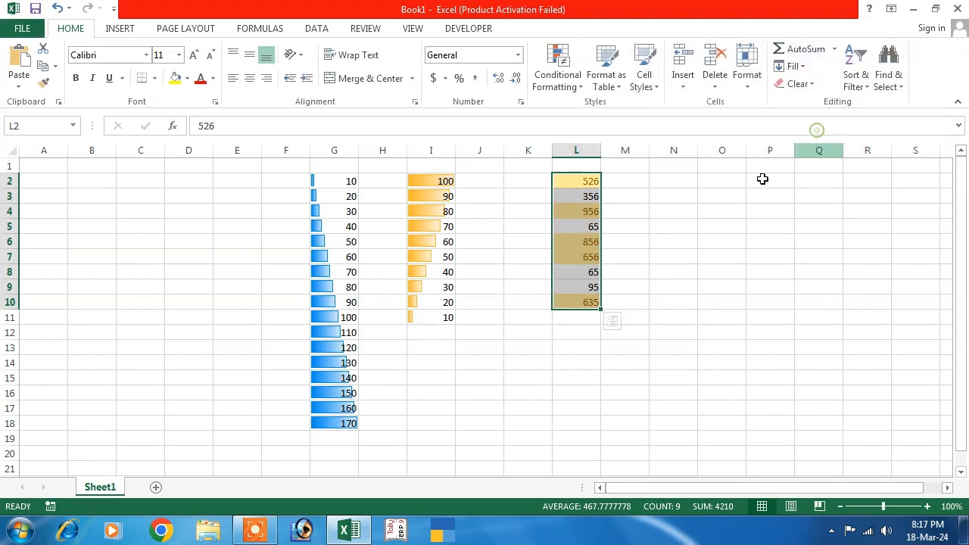
{"action": "left_click", "coordinate": [686, 228]}
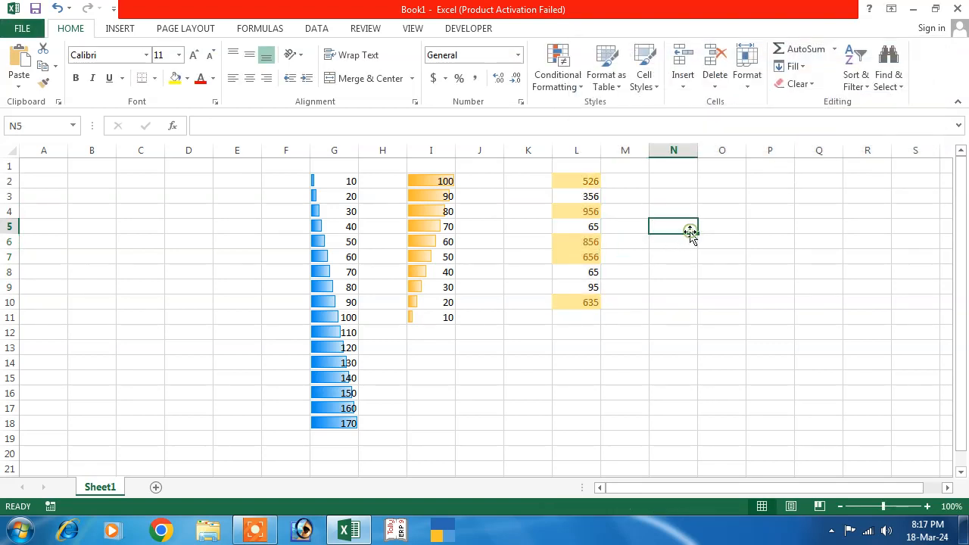
Replace the value in cell L7 with 20 to test the Greater Than rule.
{"action": "left_click", "coordinate": [578, 255]}
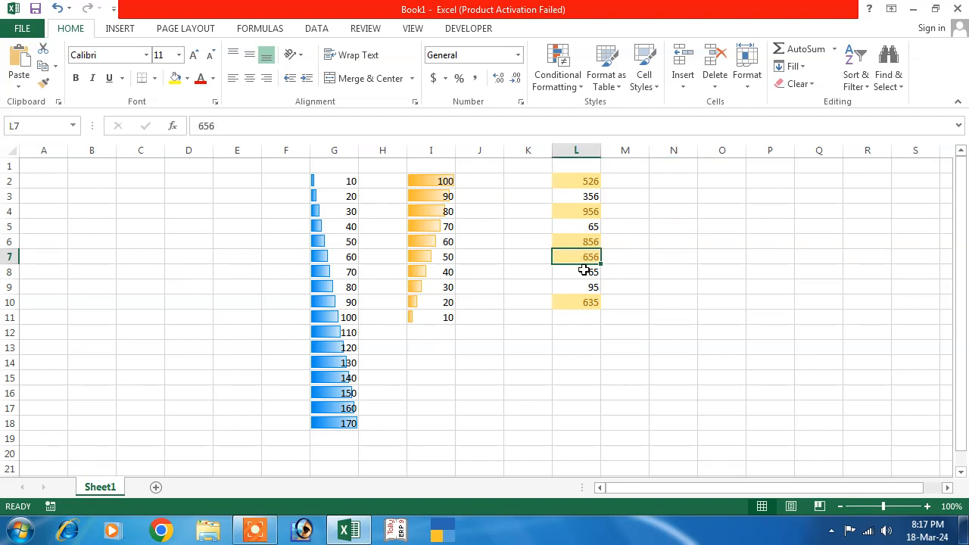
{"action": "type", "text": "20"}
{"action": "key", "text": "Return"}
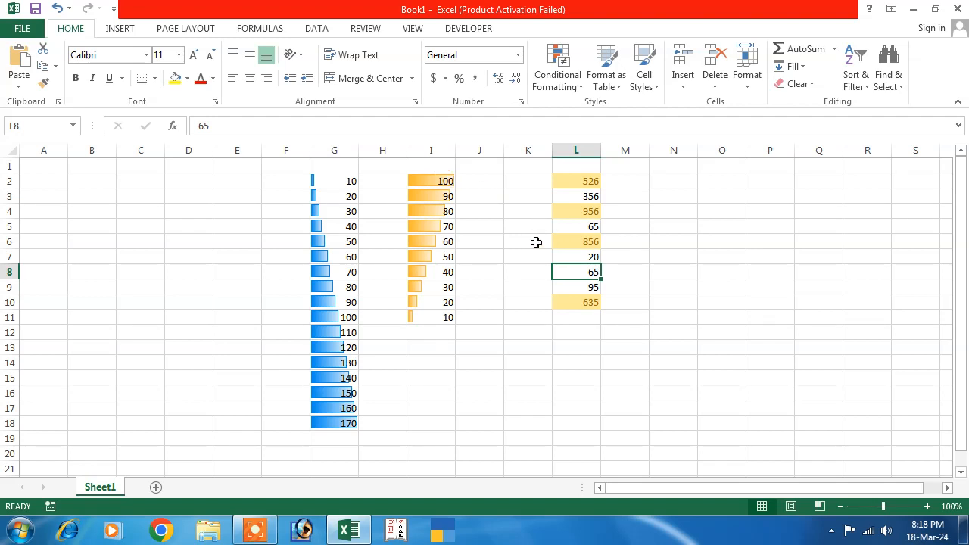
{"action": "left_click", "coordinate": [182, 197]}
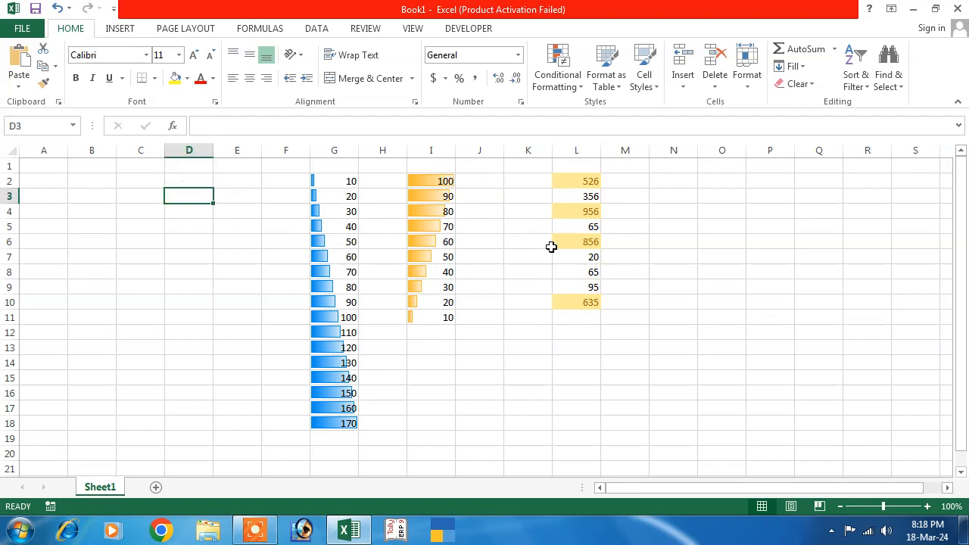
Undo the change to cell L7 and the Greater Than highlighting on L2:L10.
{"action": "key", "text": "ctrl+z"}
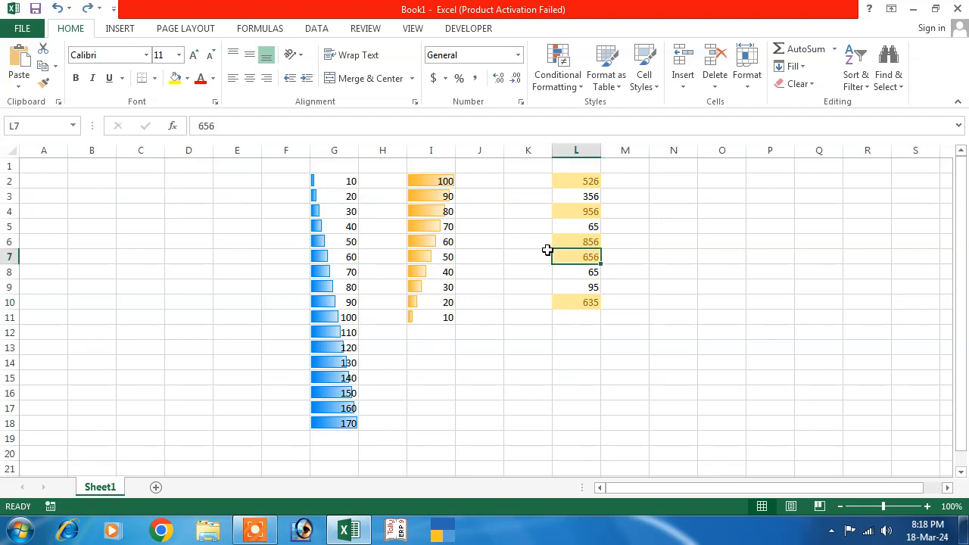
{"action": "key", "text": "ctrl+z"}
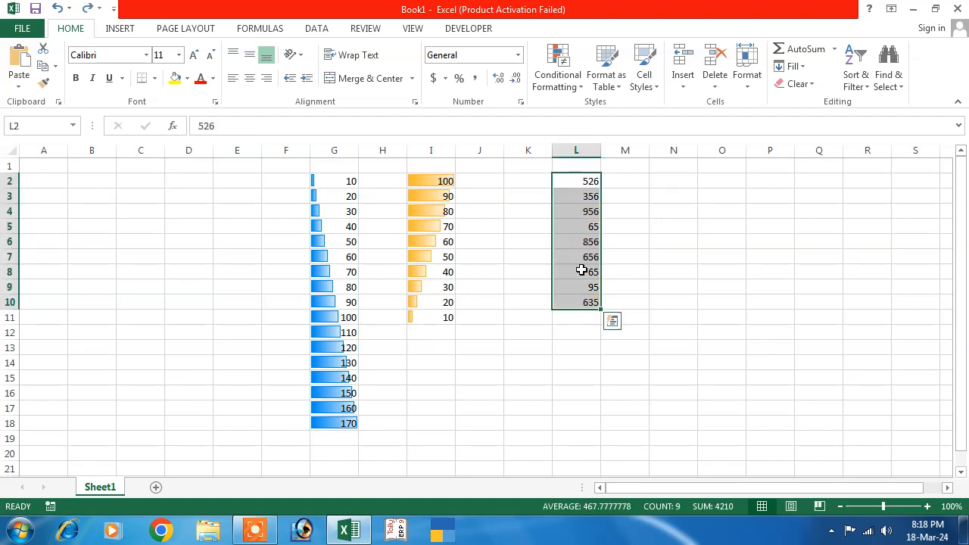
Enter 85, 65, 95, 86, 65 and 95 in cells L11 through L16.
{"action": "left_click", "coordinate": [590, 321]}
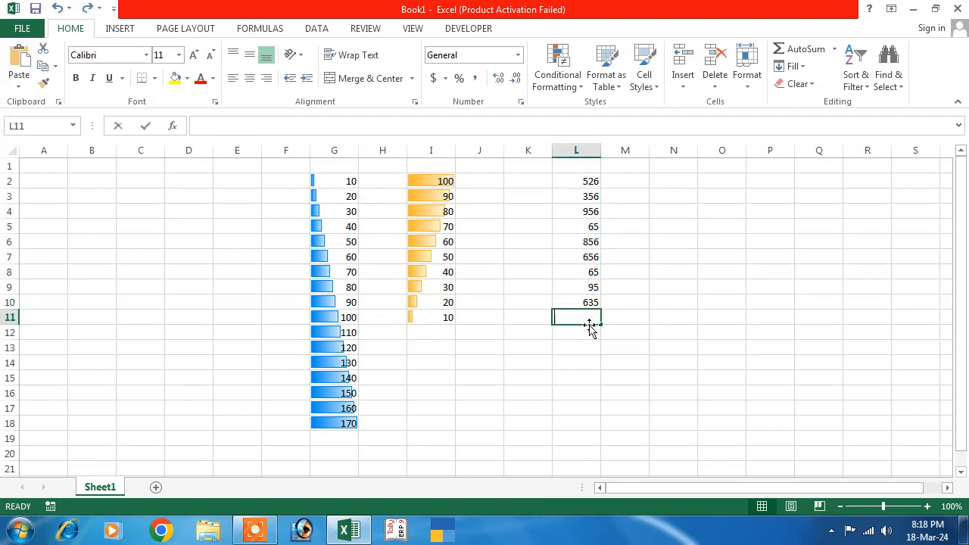
{"action": "type", "text": "85"}
{"action": "key", "text": "Return"}
{"action": "type", "text": "65"}
{"action": "key", "text": "Return"}
{"action": "type", "text": "95"}
{"action": "key", "text": "Return"}
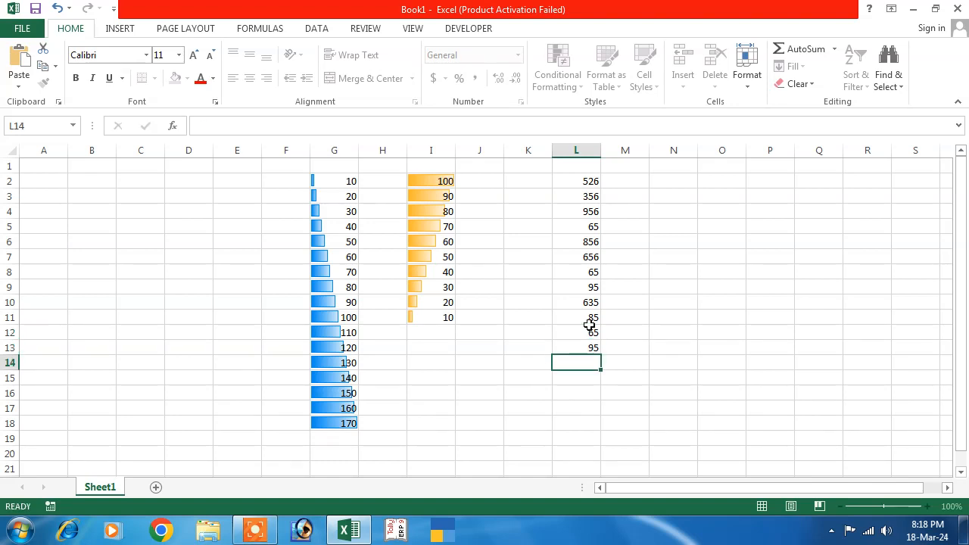
{"action": "type", "text": "86"}
{"action": "key", "text": "Return"}
{"action": "type", "text": "65"}
{"action": "key", "text": "Return"}
{"action": "type", "text": "95"}
{"action": "key", "text": "ctrl+Return"}
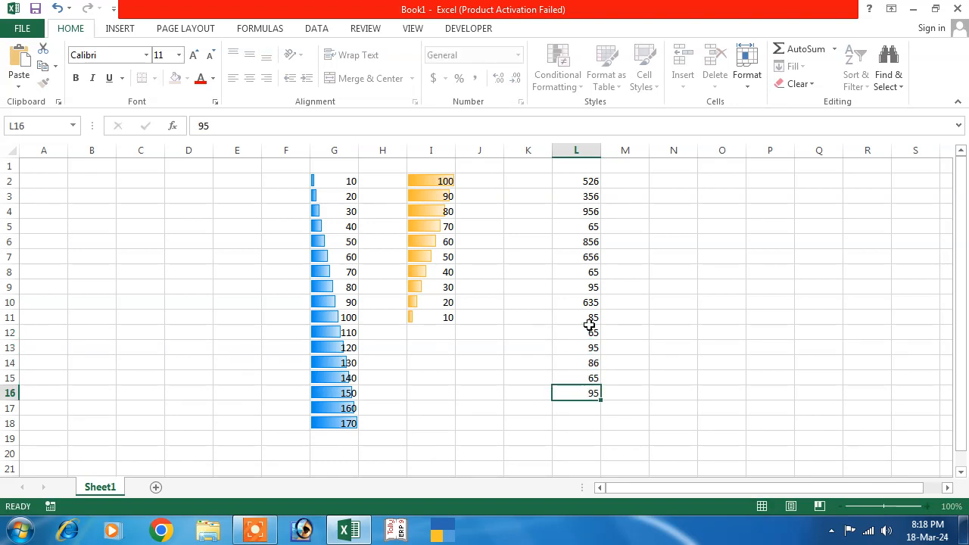
{"action": "key", "text": "Return"}
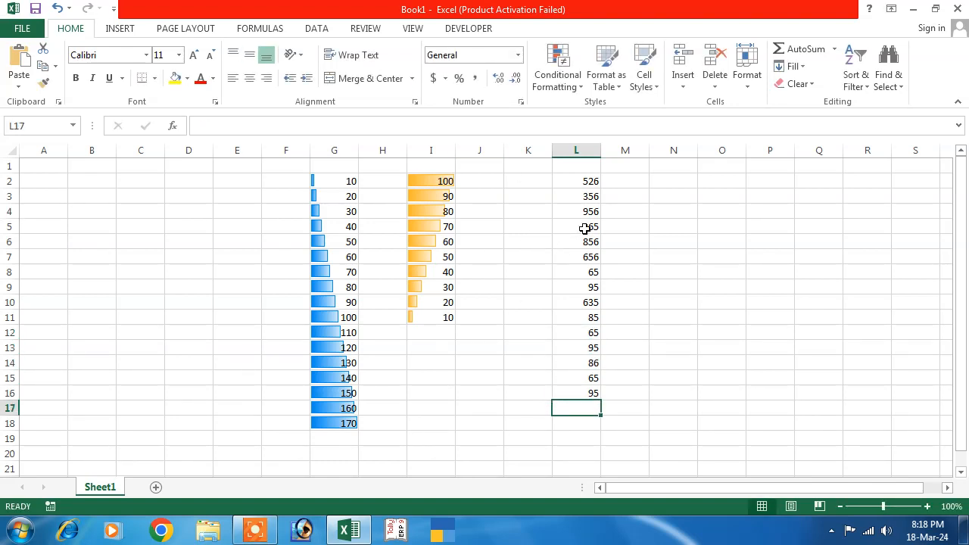
Apply a Less Than highlight rule to L2:L16 that formats values below 200 with Red Text.
{"action": "left_click_drag", "start_coordinate": [580, 182], "coordinate": [594, 392]}
{"action": "left_click", "coordinate": [565, 79]}
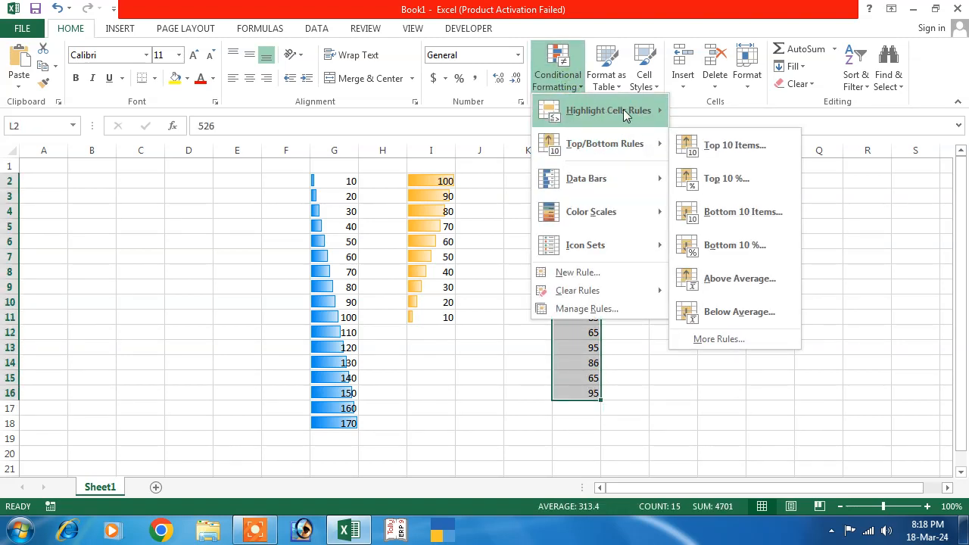
{"action": "mouse_move", "coordinate": [626, 114]}
{"action": "left_click", "coordinate": [727, 143]}
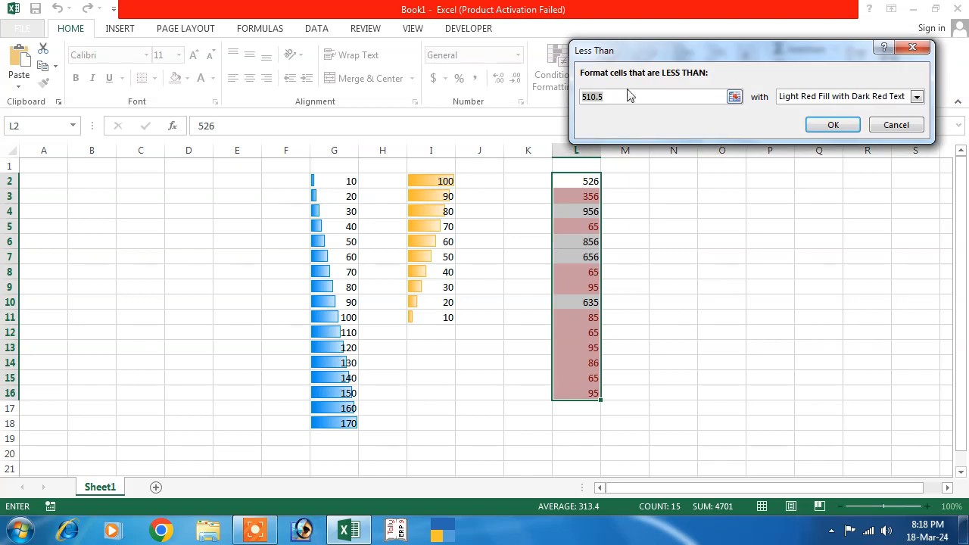
{"action": "type", "text": "200"}
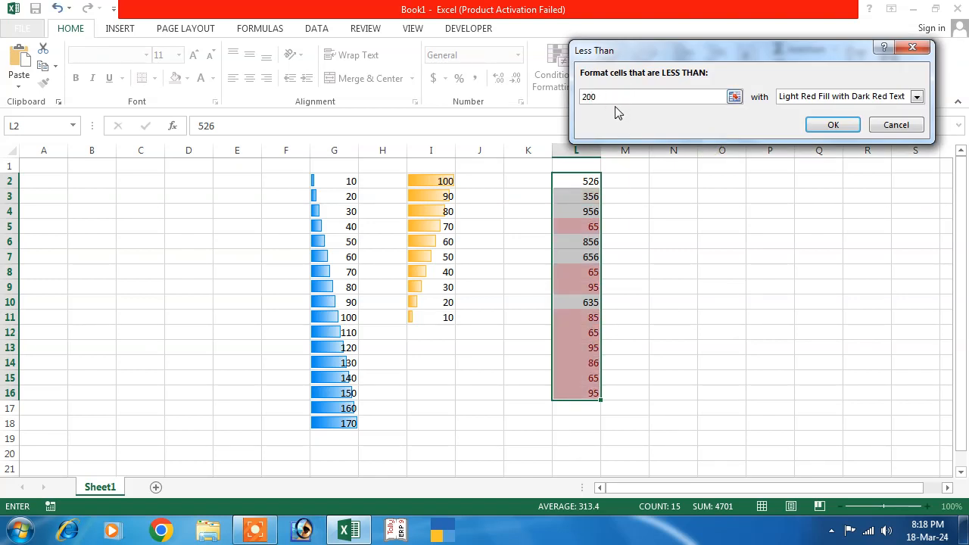
{"action": "left_click", "coordinate": [916, 96]}
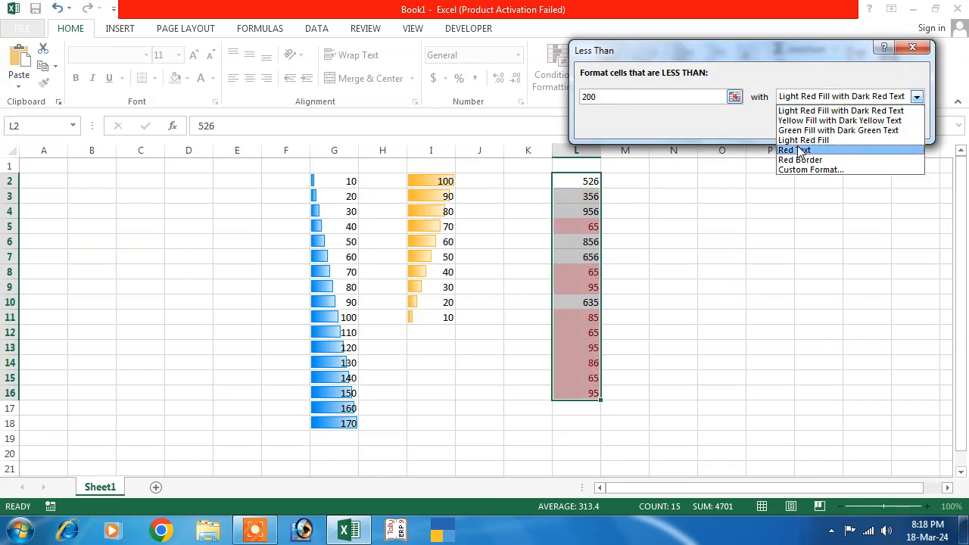
{"action": "left_click", "coordinate": [796, 149]}
{"action": "left_click", "coordinate": [832, 125]}
{"action": "left_click", "coordinate": [719, 271]}
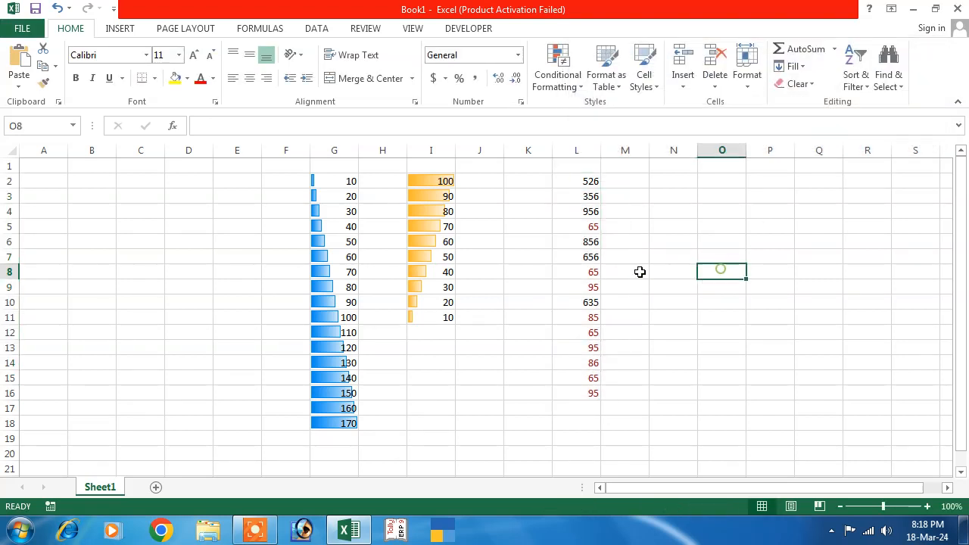
Replace the value in cell L14 with 250 to test the Less Than rule.
{"action": "left_click", "coordinate": [572, 369]}
{"action": "type", "text": "250"}
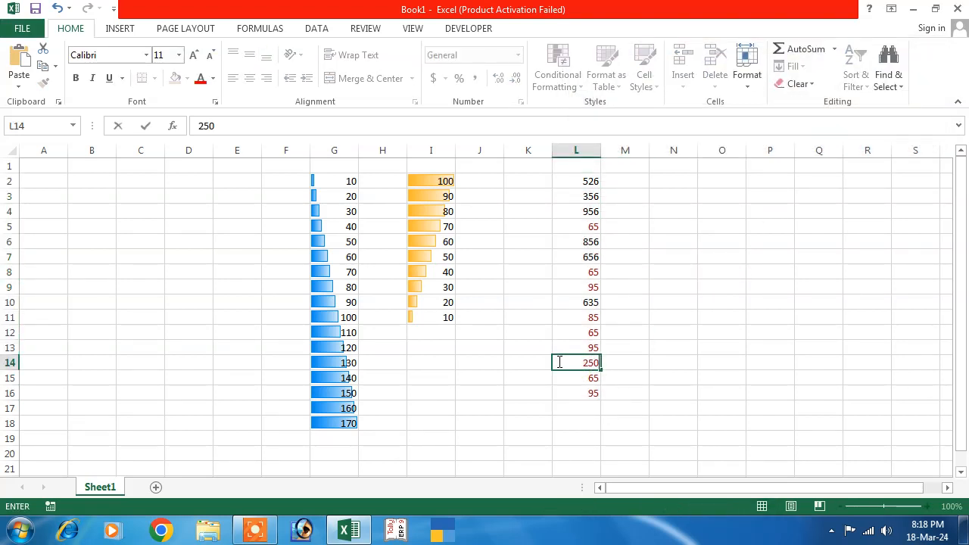
{"action": "key", "text": "Return"}
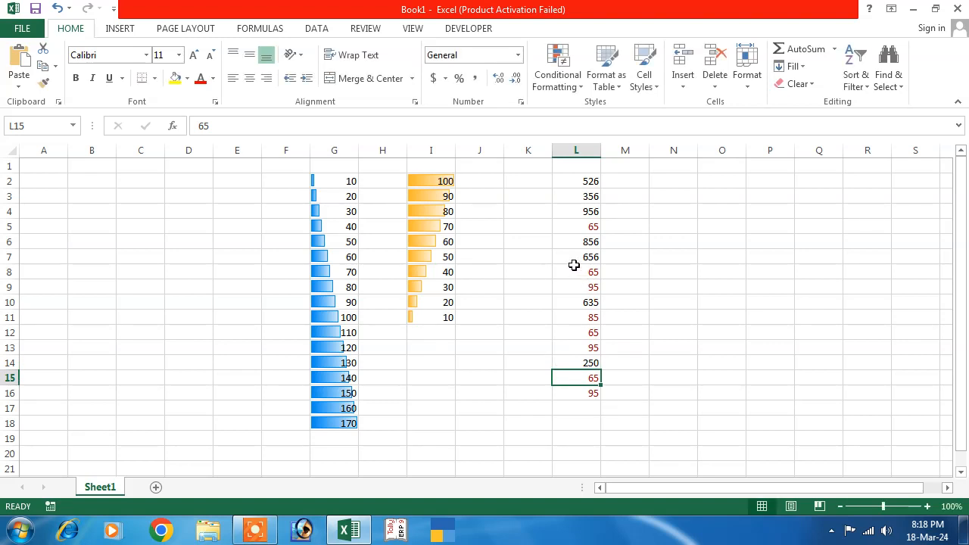
{"action": "left_click", "coordinate": [696, 273]}
Apply a Between highlight rule to L2:L16 for values from 200 to 500 with Green Fill with Dark Green Text.
{"action": "left_click_drag", "start_coordinate": [591, 182], "coordinate": [586, 393]}
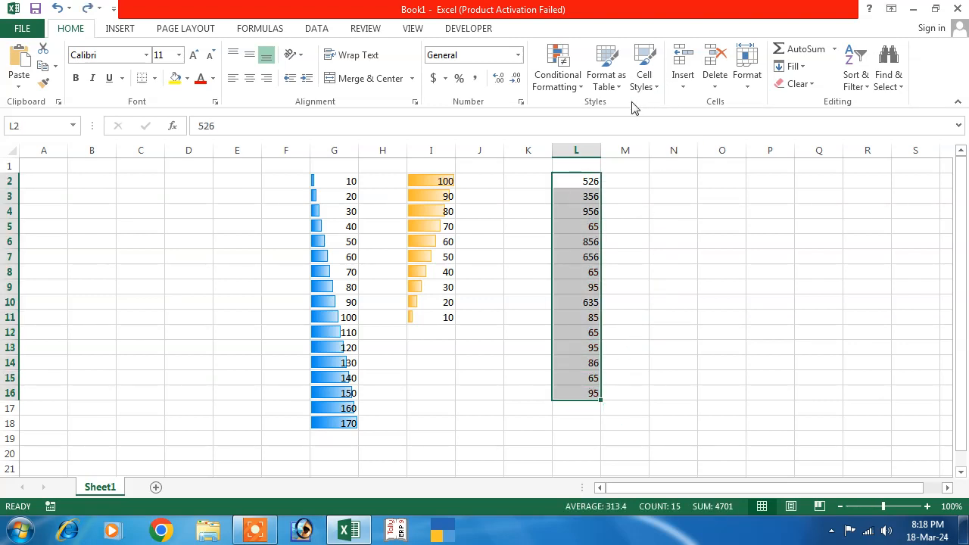
{"action": "left_click", "coordinate": [577, 87]}
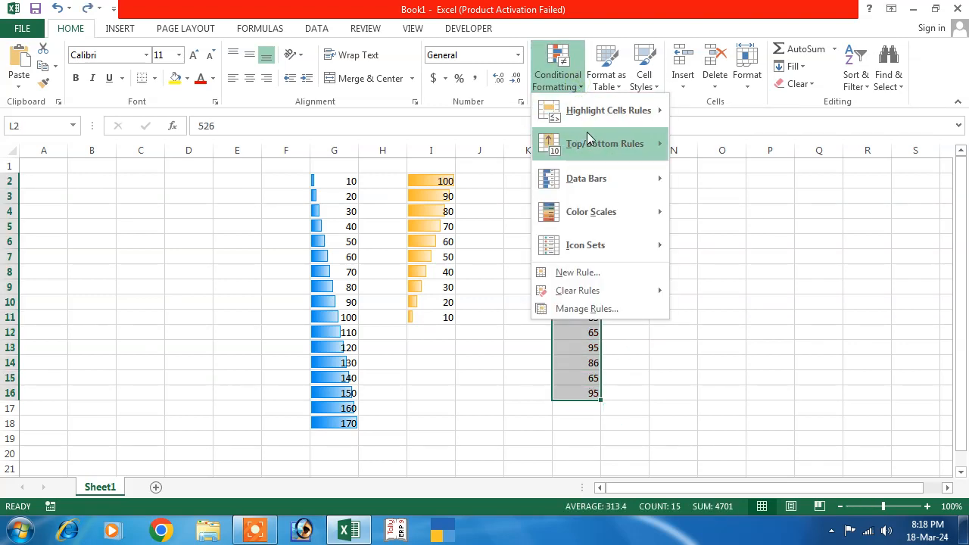
{"action": "mouse_move", "coordinate": [600, 125]}
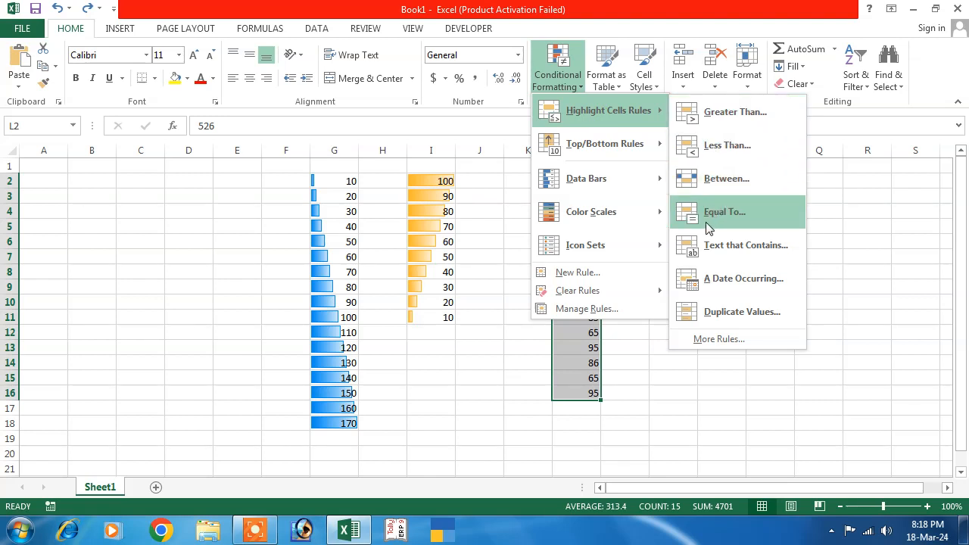
{"action": "left_click", "coordinate": [716, 182]}
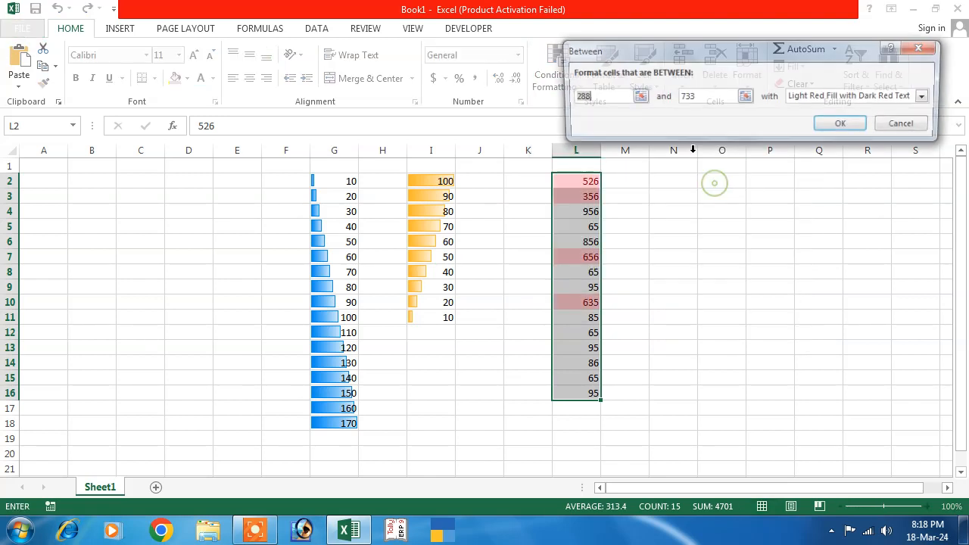
{"action": "type", "text": "200"}
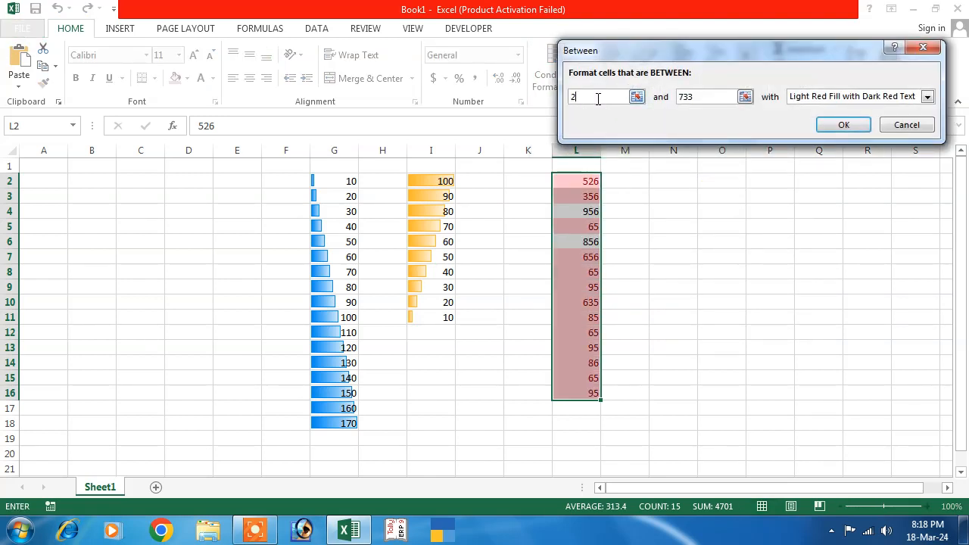
{"action": "double_click", "coordinate": [705, 97]}
{"action": "type", "text": "500"}
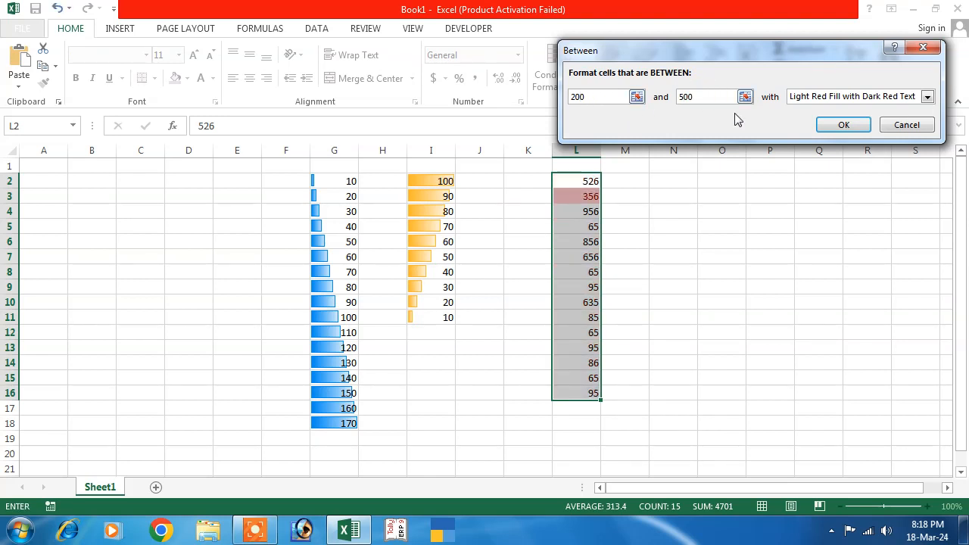
{"action": "left_click", "coordinate": [926, 97]}
{"action": "left_click", "coordinate": [825, 129]}
{"action": "left_click", "coordinate": [837, 124]}
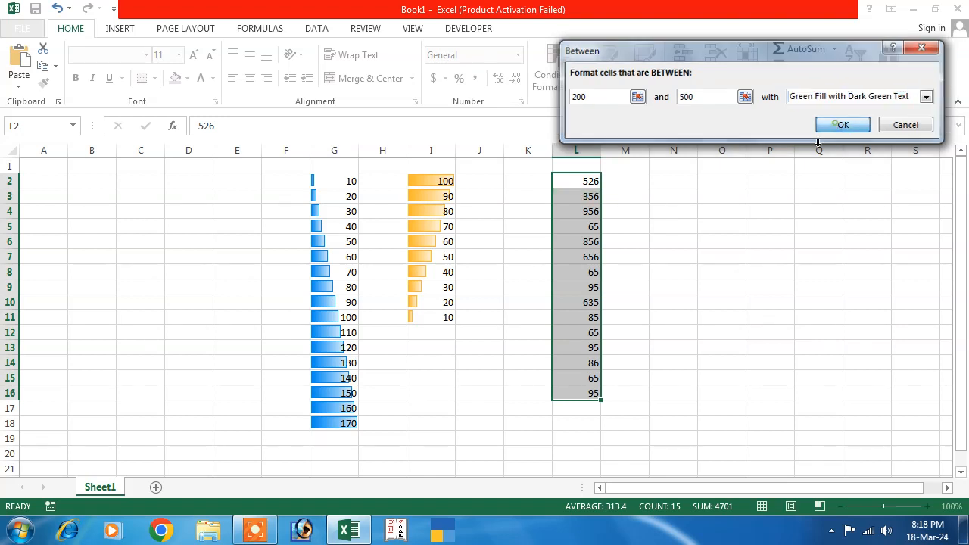
{"action": "left_click", "coordinate": [761, 224]}
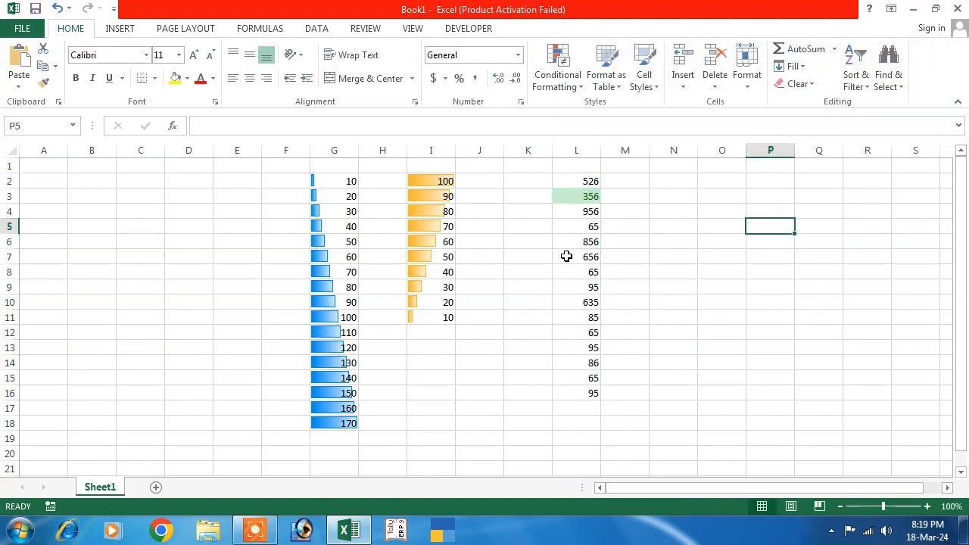
Undo the Between highlight rule and enter 500 in cell L8.
{"action": "left_click", "coordinate": [589, 258]}
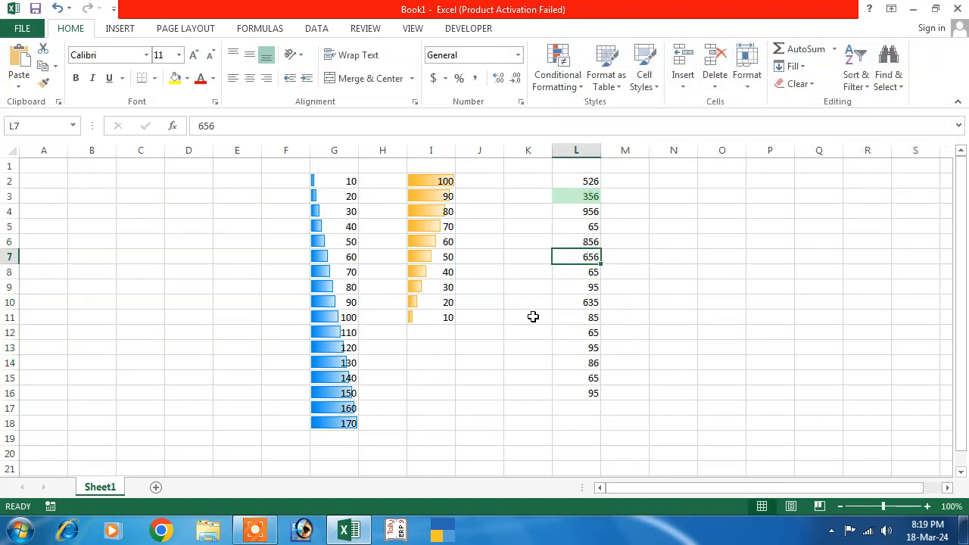
{"action": "key", "text": "ctrl+z"}
{"action": "left_click", "coordinate": [593, 273]}
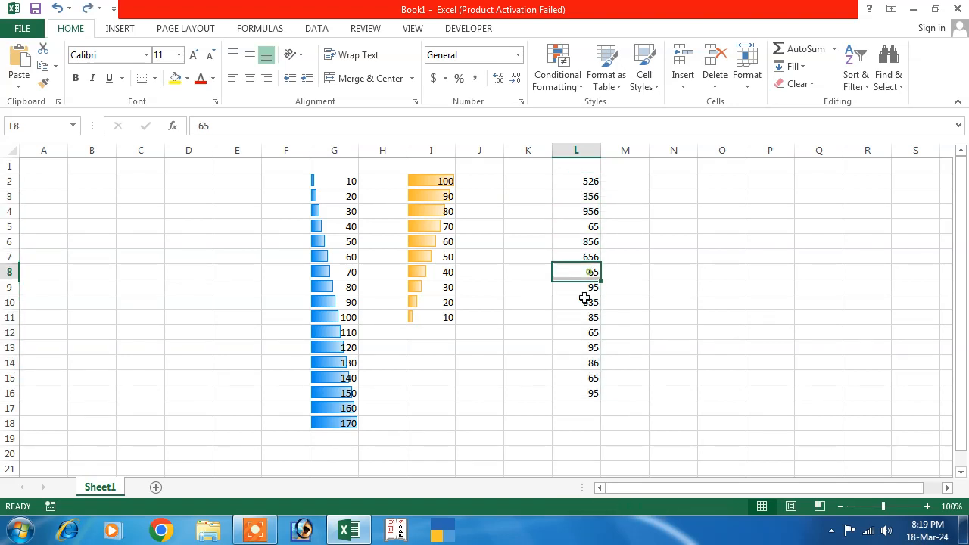
{"action": "type", "text": "500"}
{"action": "key", "text": "Return"}
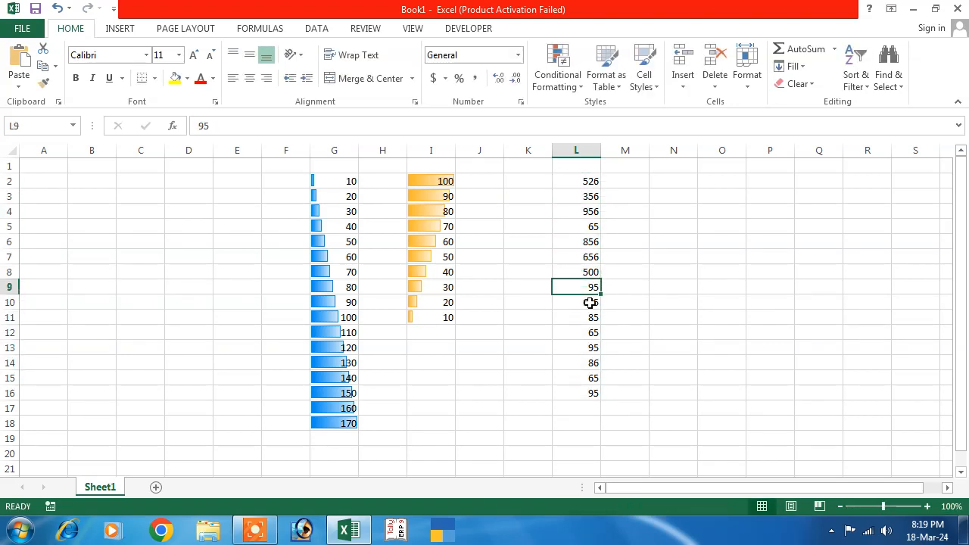
Apply an Equal To highlight rule to L2:L16 that formats cells equal to 500 with Light Red Fill with Dark Red Text.
{"action": "left_click", "coordinate": [658, 254]}
{"action": "left_click_drag", "start_coordinate": [576, 181], "coordinate": [569, 386]}
{"action": "left_click", "coordinate": [568, 68]}
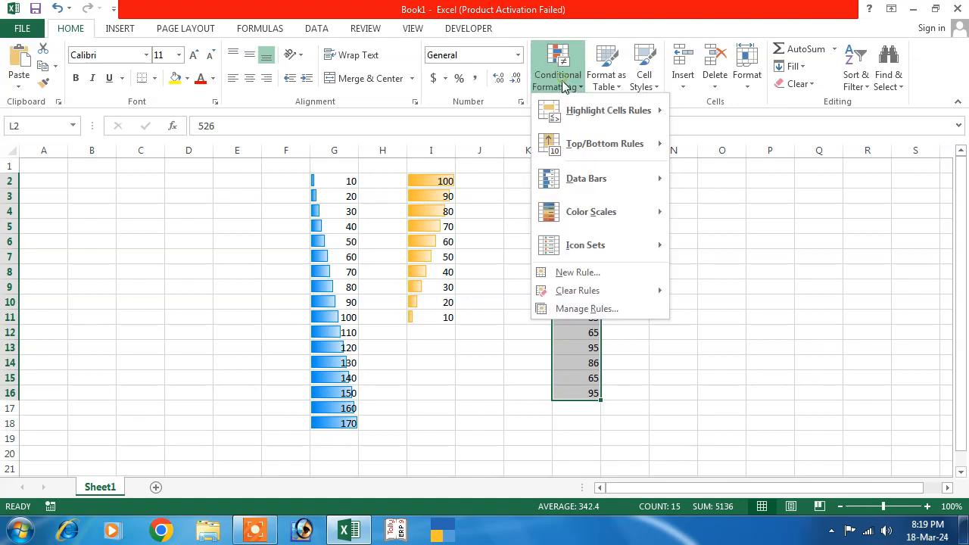
{"action": "mouse_move", "coordinate": [629, 117]}
{"action": "left_click", "coordinate": [711, 204]}
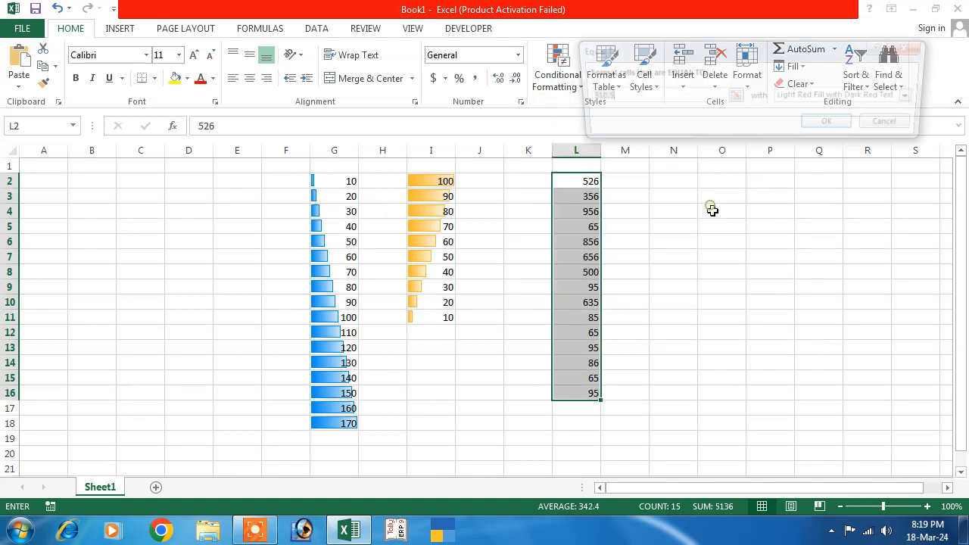
{"action": "type", "text": "500"}
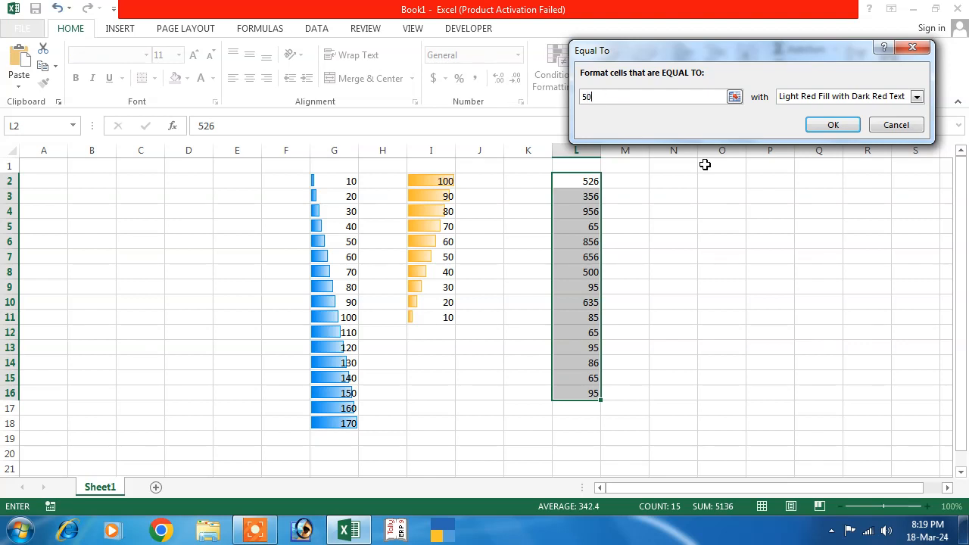
{"action": "left_click", "coordinate": [832, 125]}
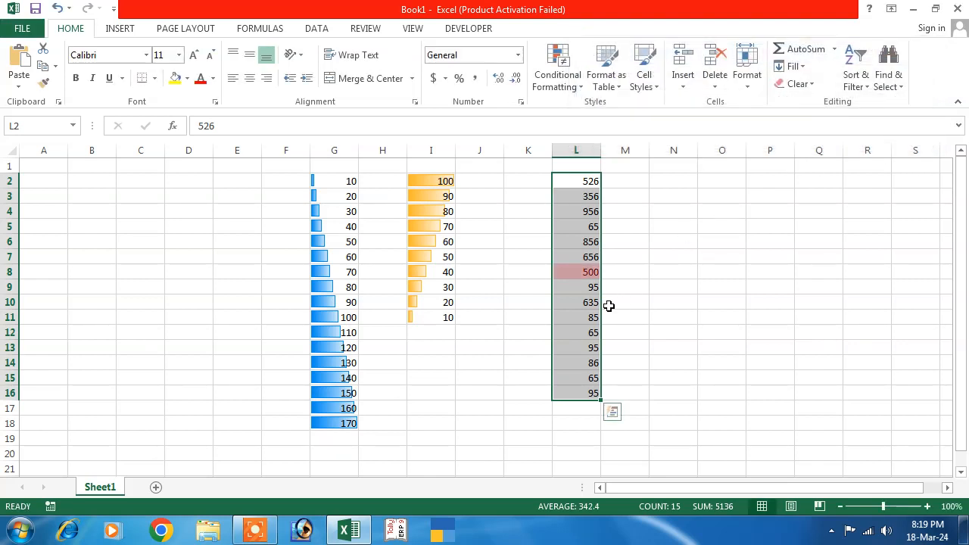
{"action": "left_click", "coordinate": [677, 274]}
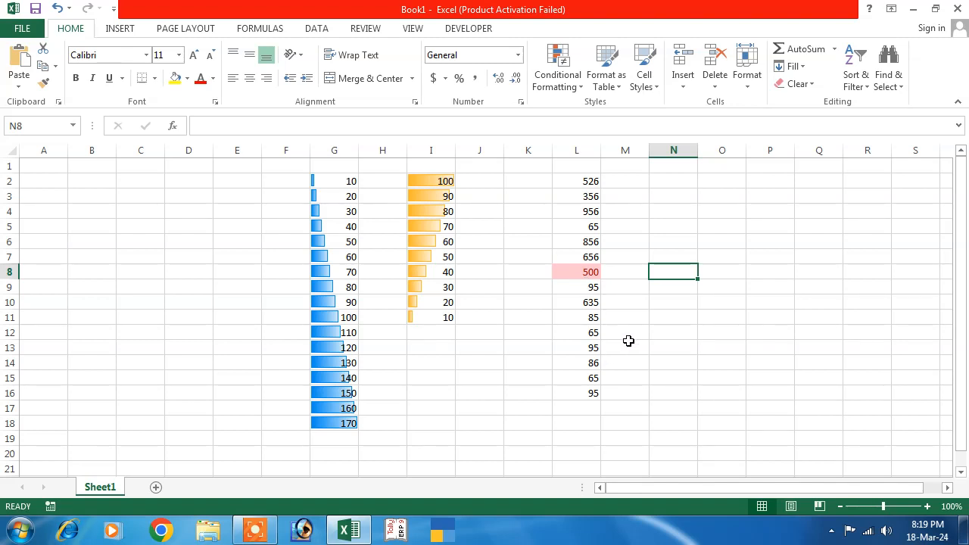
Apply a Top 10 Items rule to L2:L16, reduced to the top 5 values, formatted with Red Text.
{"action": "left_click", "coordinate": [634, 315]}
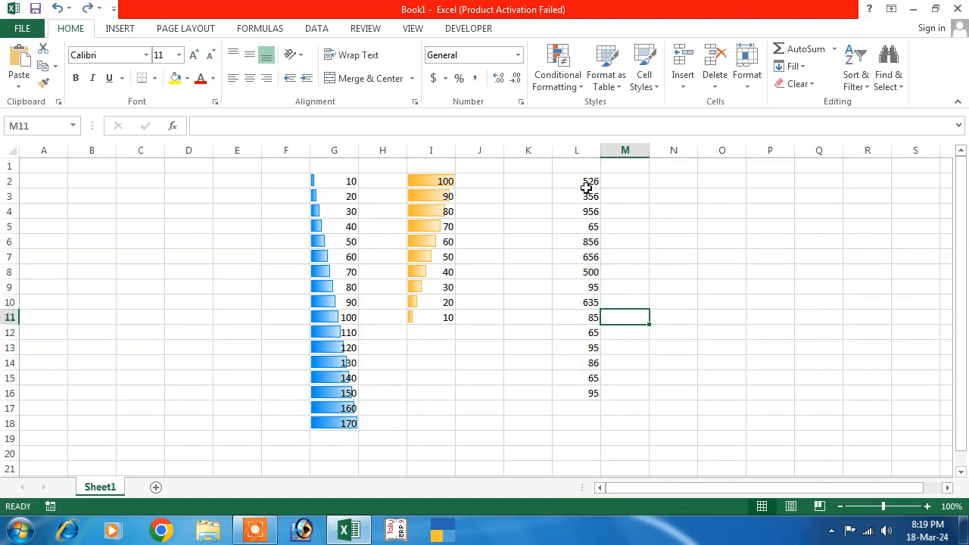
{"action": "left_click_drag", "start_coordinate": [585, 182], "coordinate": [585, 393]}
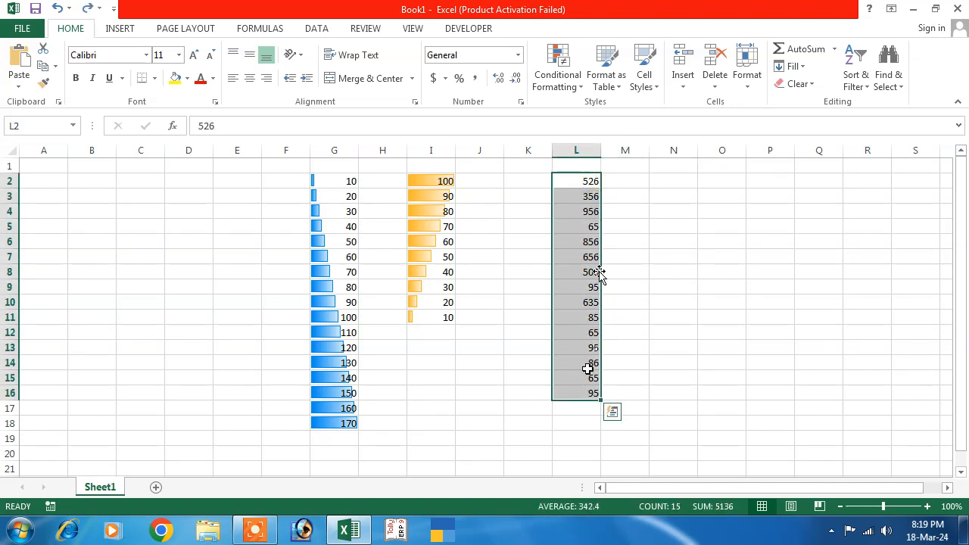
{"action": "left_click", "coordinate": [558, 75]}
{"action": "mouse_move", "coordinate": [617, 158]}
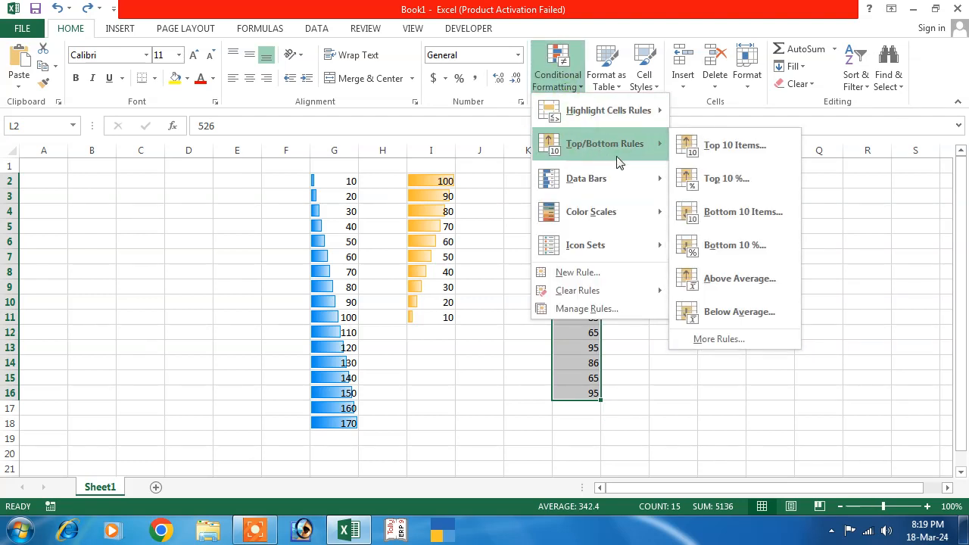
{"action": "left_click", "coordinate": [723, 145]}
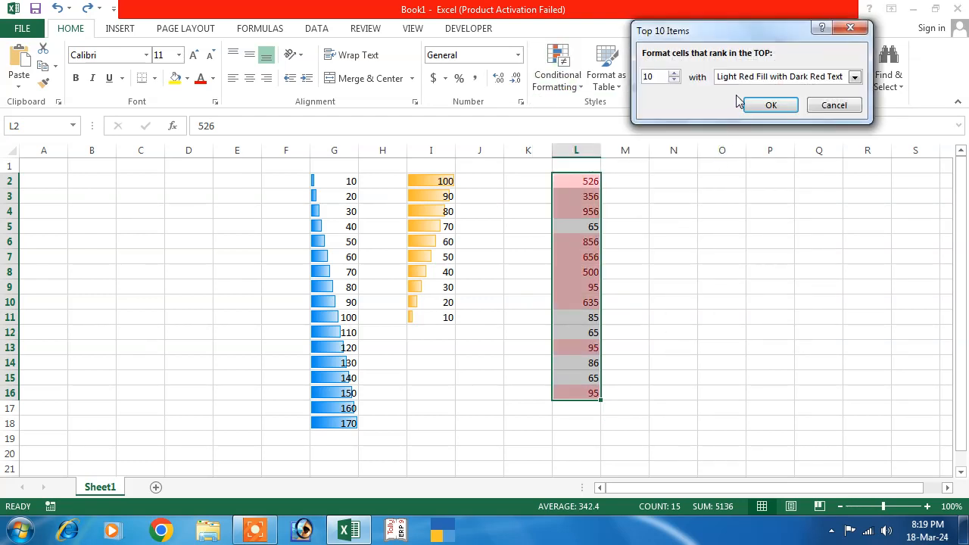
{"action": "left_click", "coordinate": [673, 81]}
{"action": "left_click", "coordinate": [674, 80]}
{"action": "left_click", "coordinate": [674, 80]}
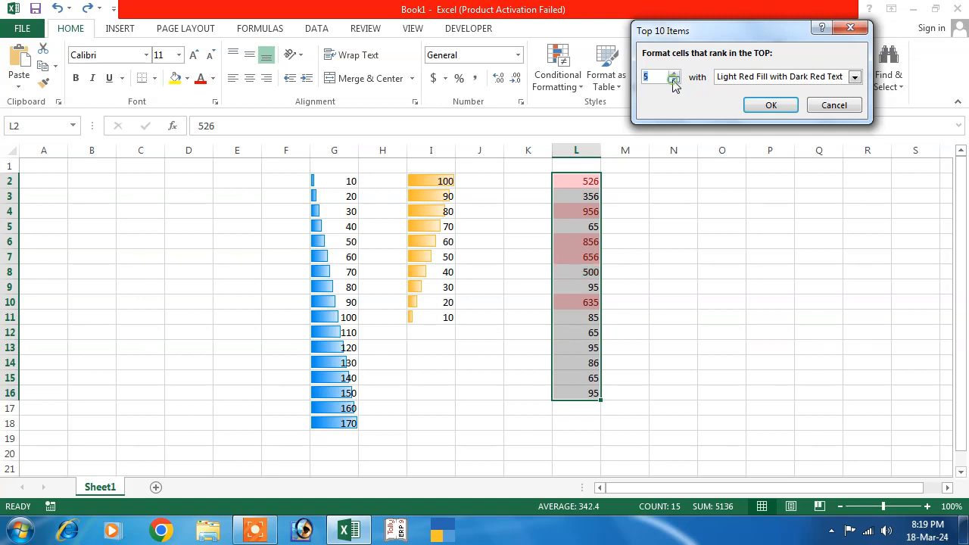
{"action": "left_click", "coordinate": [776, 78]}
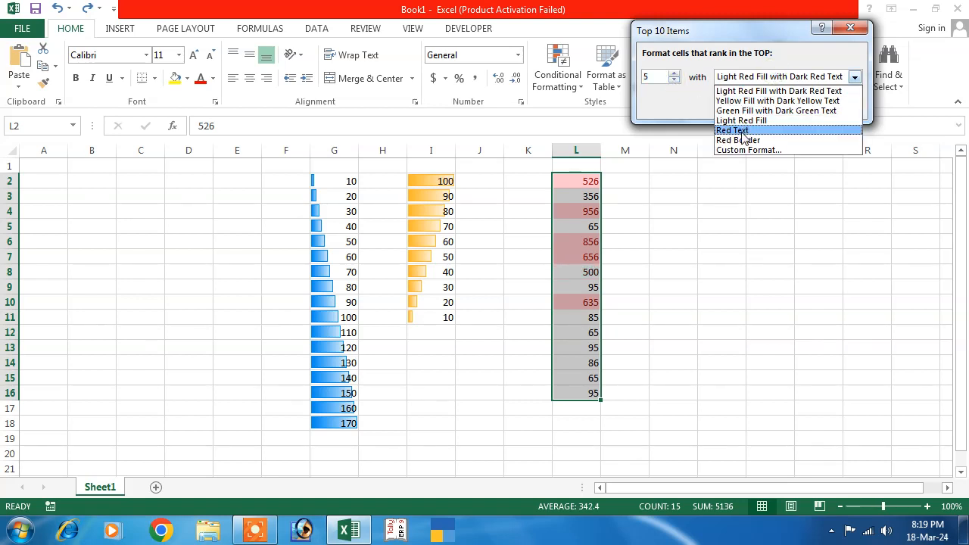
{"action": "left_click", "coordinate": [740, 131]}
{"action": "left_click", "coordinate": [771, 105]}
{"action": "left_click", "coordinate": [673, 279]}
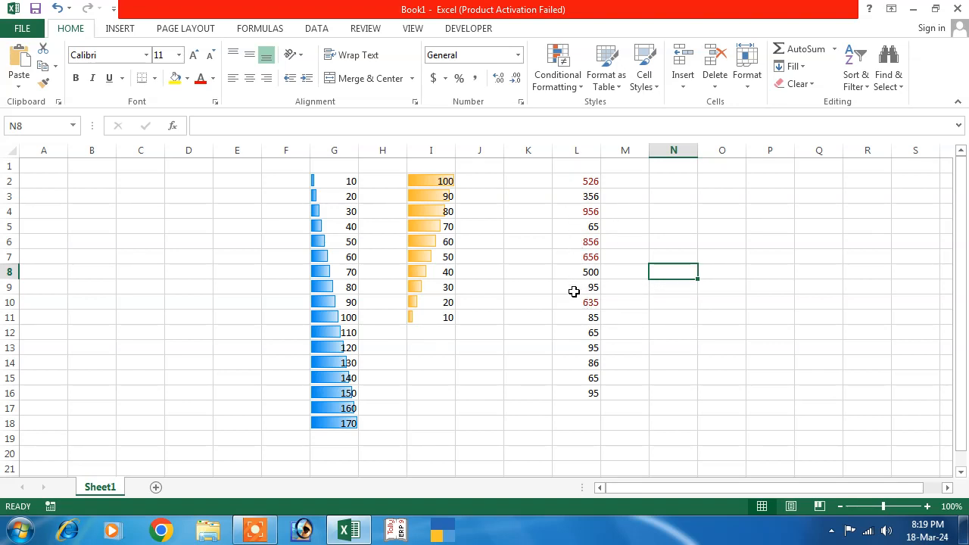
Apply an Above Average rule to L2:L16 with Light Red Fill with Dark Red Text.
{"action": "left_click", "coordinate": [580, 182]}
{"action": "key", "text": "ctrl+shift+Down"}
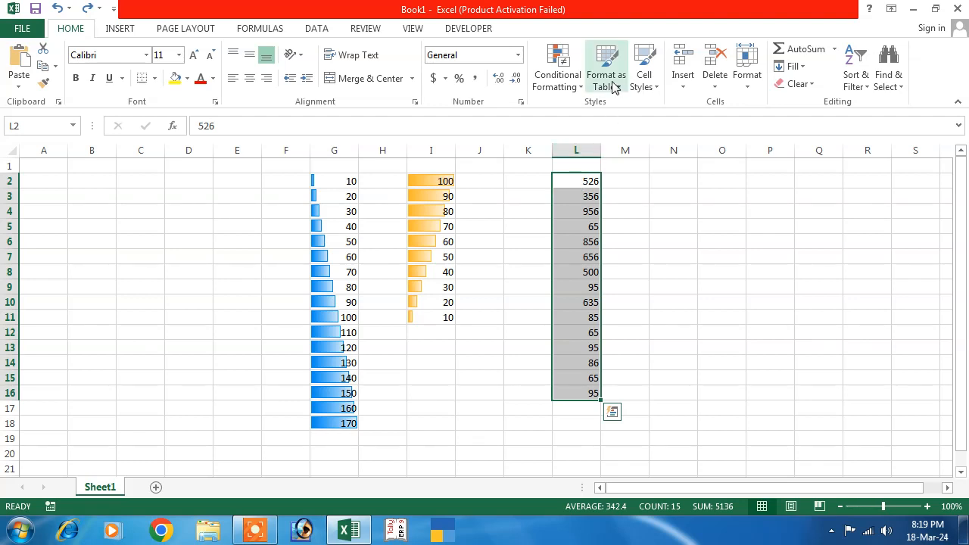
{"action": "left_click", "coordinate": [559, 80]}
{"action": "mouse_move", "coordinate": [600, 155]}
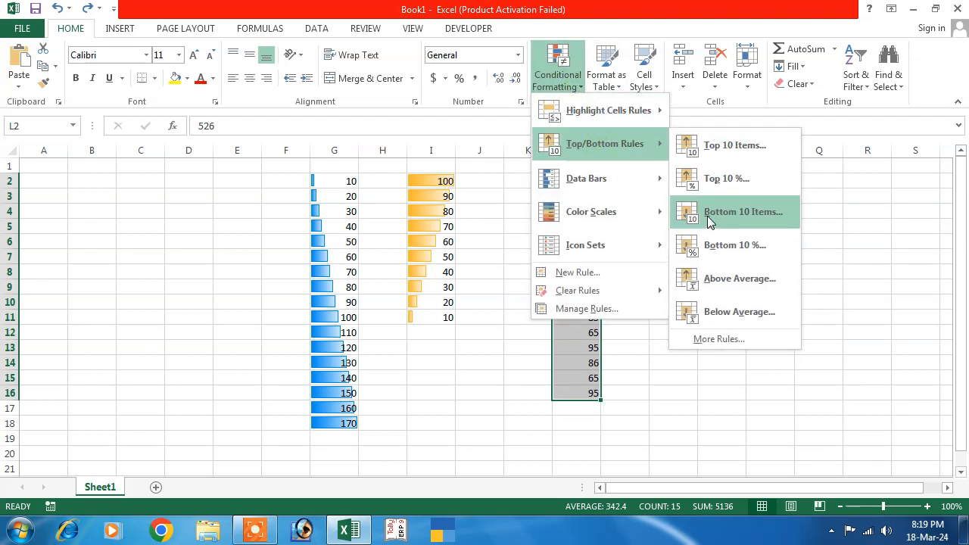
{"action": "left_click", "coordinate": [727, 278]}
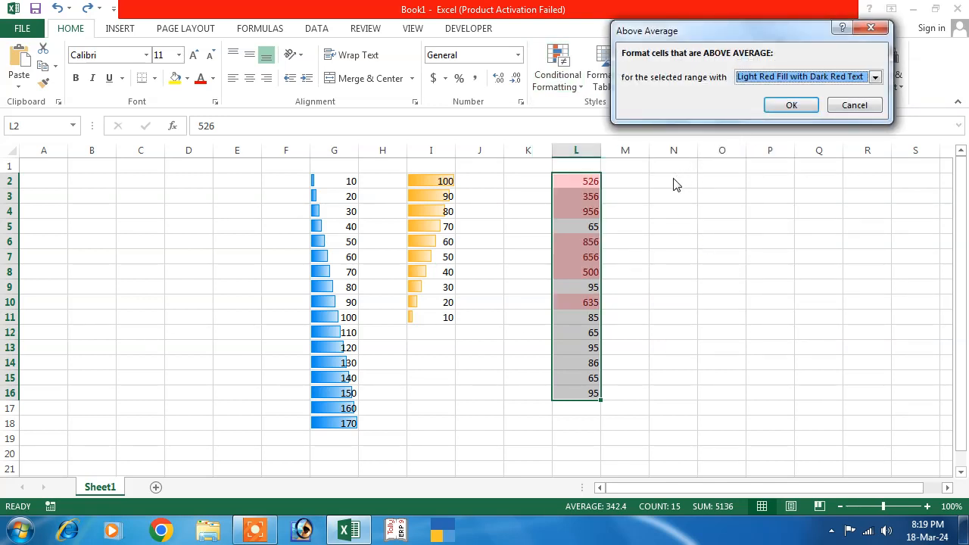
{"action": "left_click", "coordinate": [791, 106]}
{"action": "left_click", "coordinate": [630, 209]}
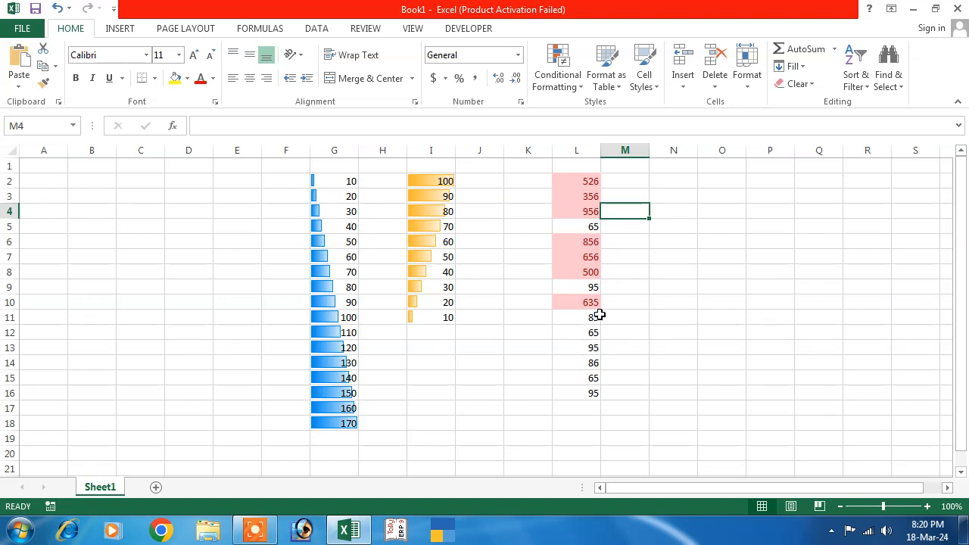
Apply a Bottom 10 Items rule to L2:L16, reduced to the bottom 5 values, with Light Red Fill with Dark Red Text.
{"action": "left_click_drag", "start_coordinate": [576, 181], "coordinate": [576, 393]}
{"action": "left_click", "coordinate": [558, 76]}
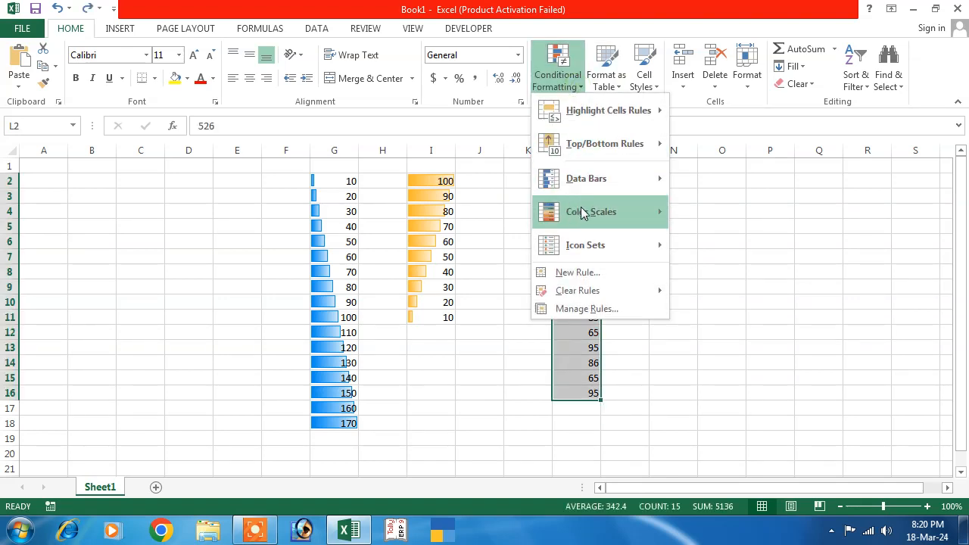
{"action": "mouse_move", "coordinate": [616, 163]}
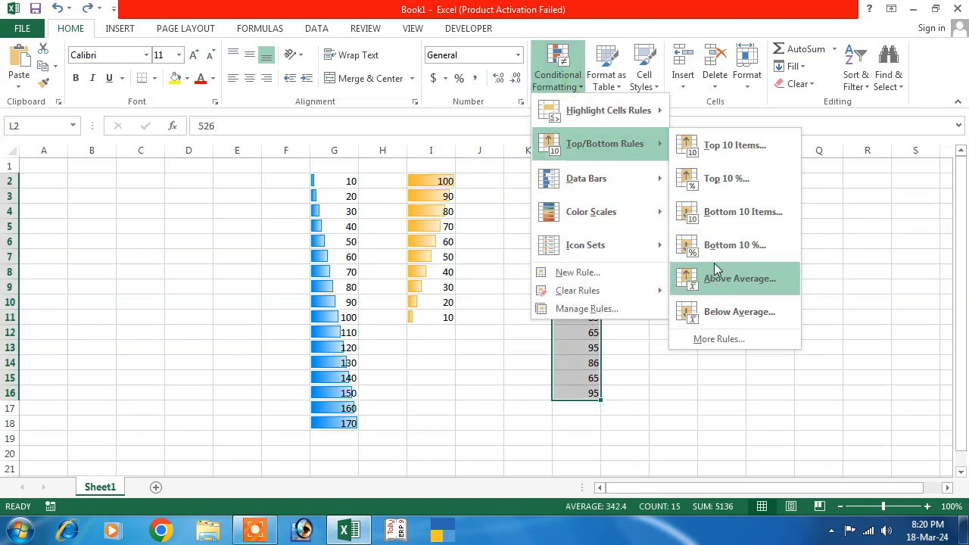
{"action": "left_click", "coordinate": [714, 212]}
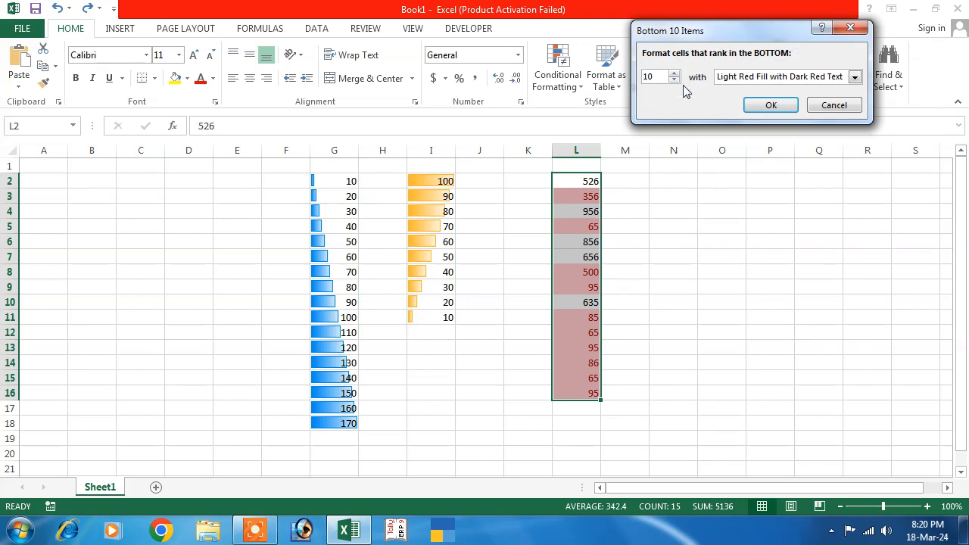
{"action": "left_click", "coordinate": [674, 80]}
{"action": "left_click", "coordinate": [674, 80]}
{"action": "left_click", "coordinate": [674, 80]}
{"action": "left_click", "coordinate": [674, 80]}
{"action": "left_click", "coordinate": [674, 81]}
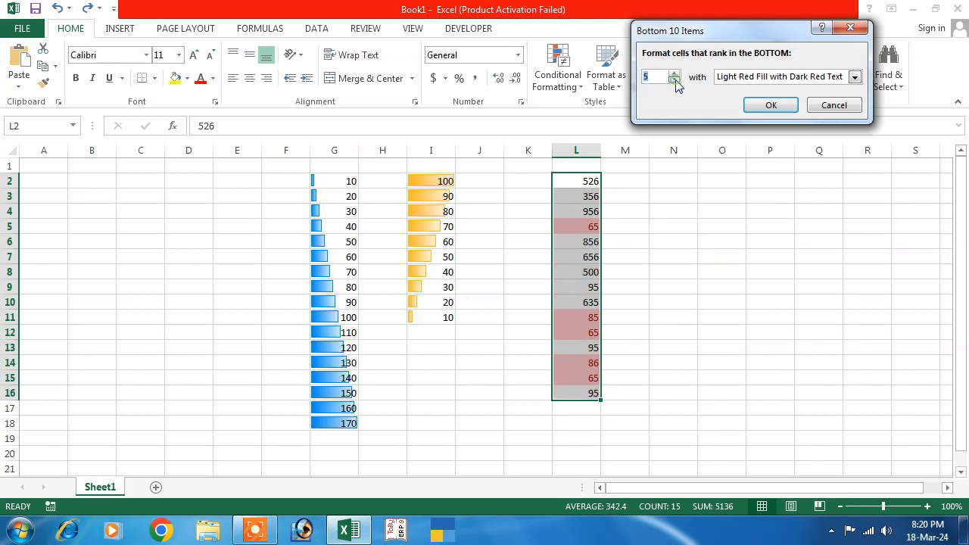
{"action": "left_click", "coordinate": [771, 105]}
{"action": "left_click", "coordinate": [659, 254]}
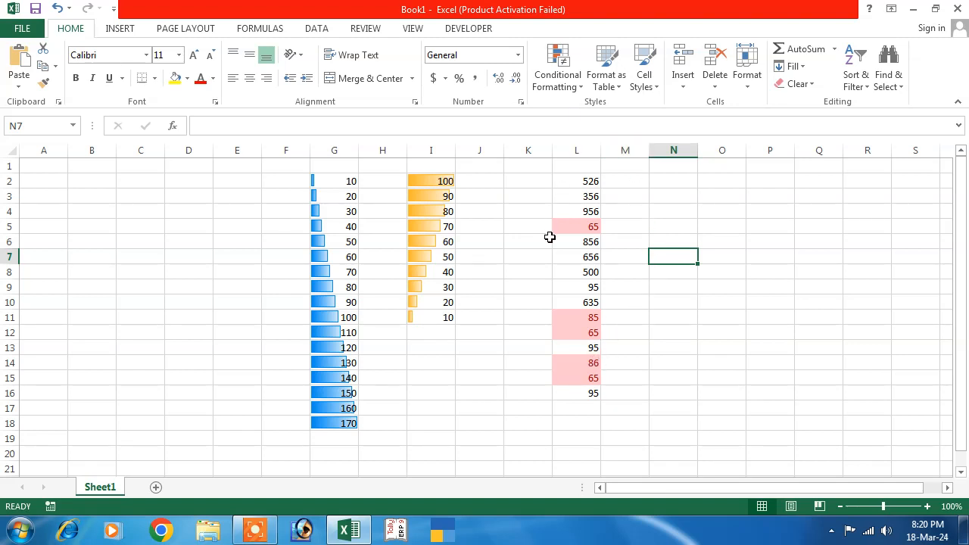
Apply the Green-Yellow-Red color scale to L2:L16.
{"action": "left_click_drag", "start_coordinate": [576, 181], "coordinate": [579, 393]}
{"action": "left_click", "coordinate": [558, 76]}
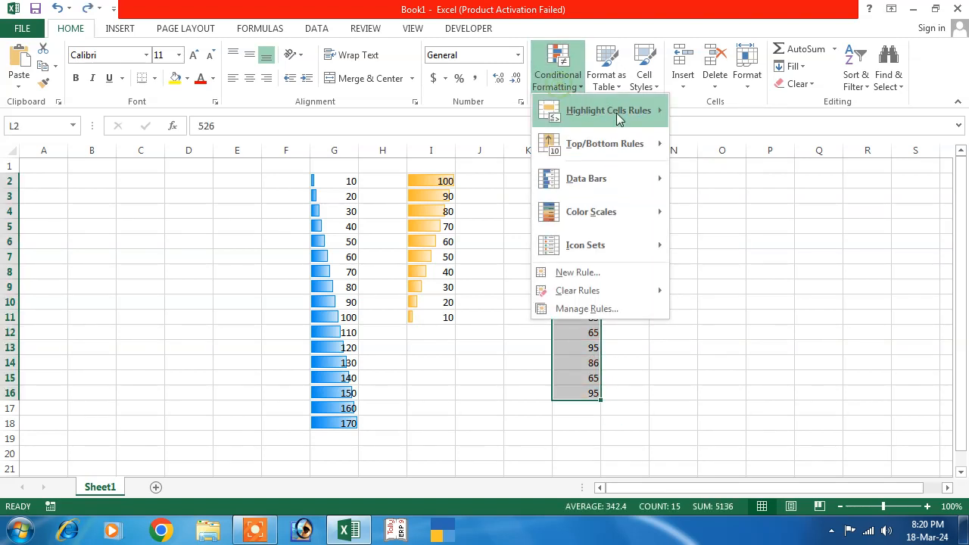
{"action": "mouse_move", "coordinate": [623, 215]}
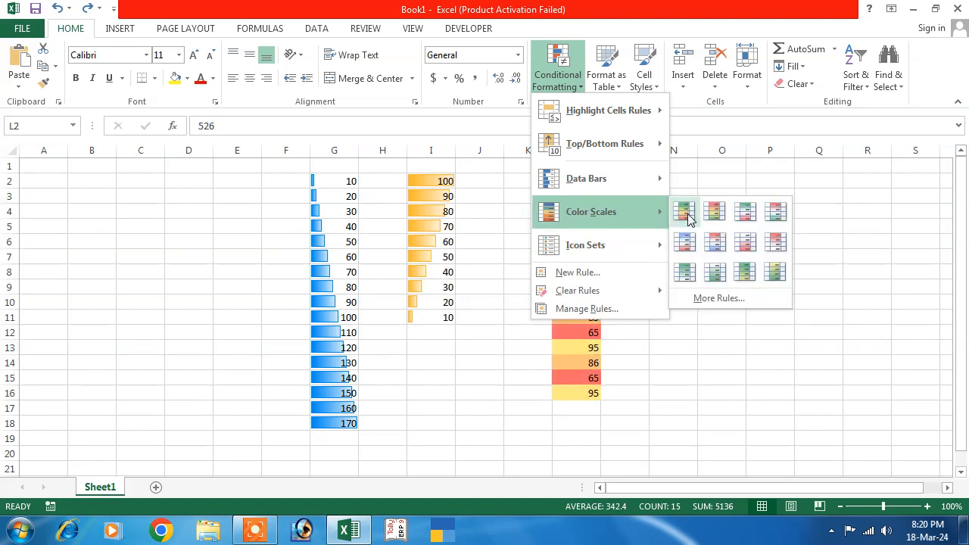
{"action": "left_click", "coordinate": [685, 213]}
{"action": "left_click", "coordinate": [657, 271]}
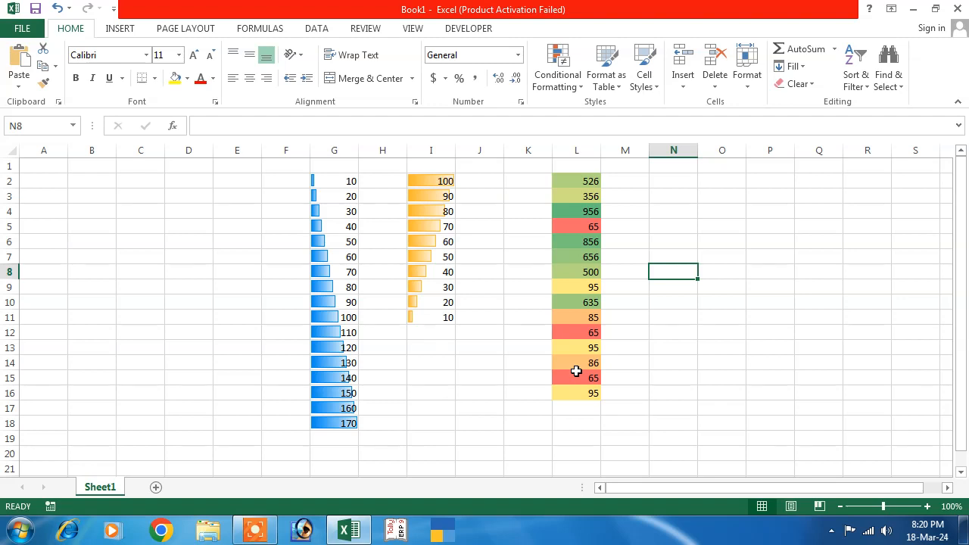
Apply the Blue-White-Red color scale to G2:G18 over its existing data bars.
{"action": "left_click", "coordinate": [431, 333]}
{"action": "left_click_drag", "start_coordinate": [334, 181], "coordinate": [333, 425]}
{"action": "left_click", "coordinate": [558, 76]}
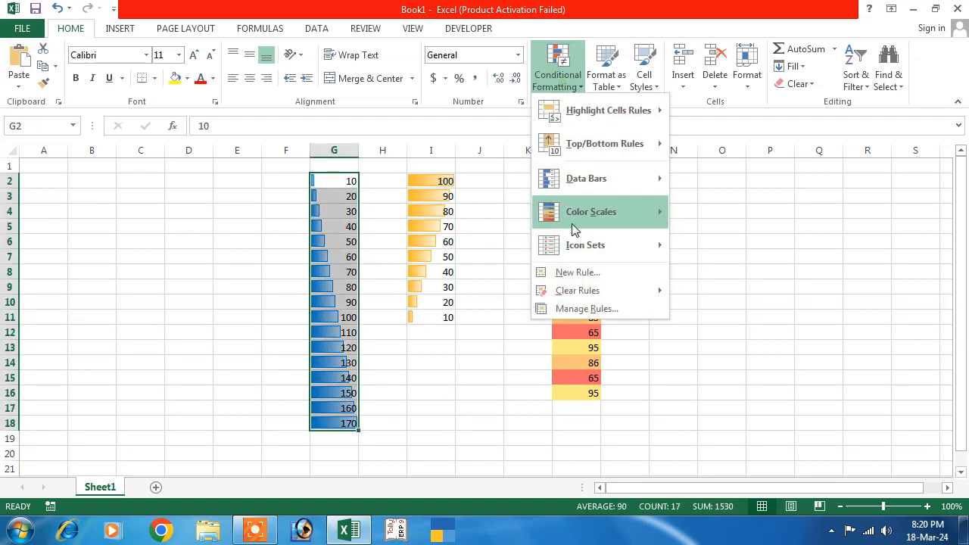
{"action": "mouse_move", "coordinate": [587, 214]}
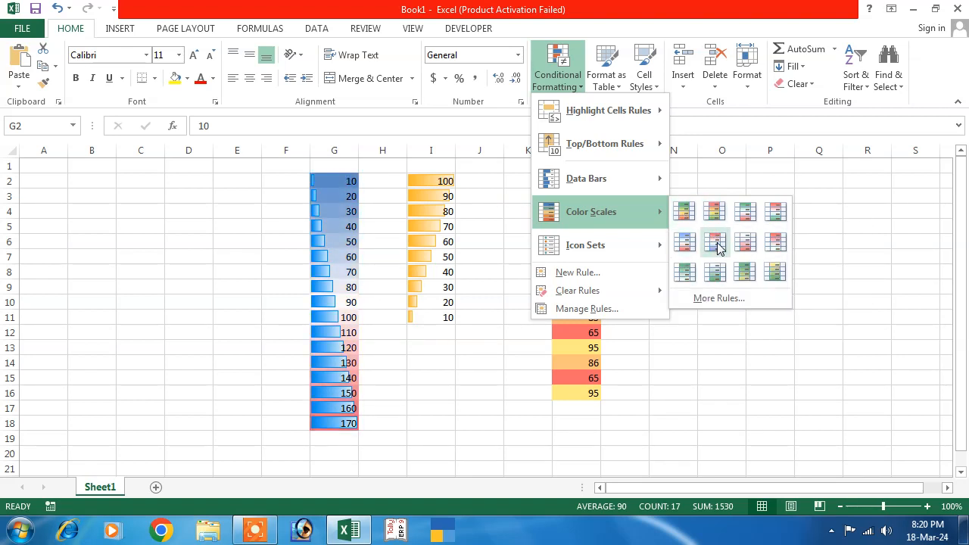
{"action": "left_click", "coordinate": [685, 240]}
{"action": "left_click", "coordinate": [748, 256]}
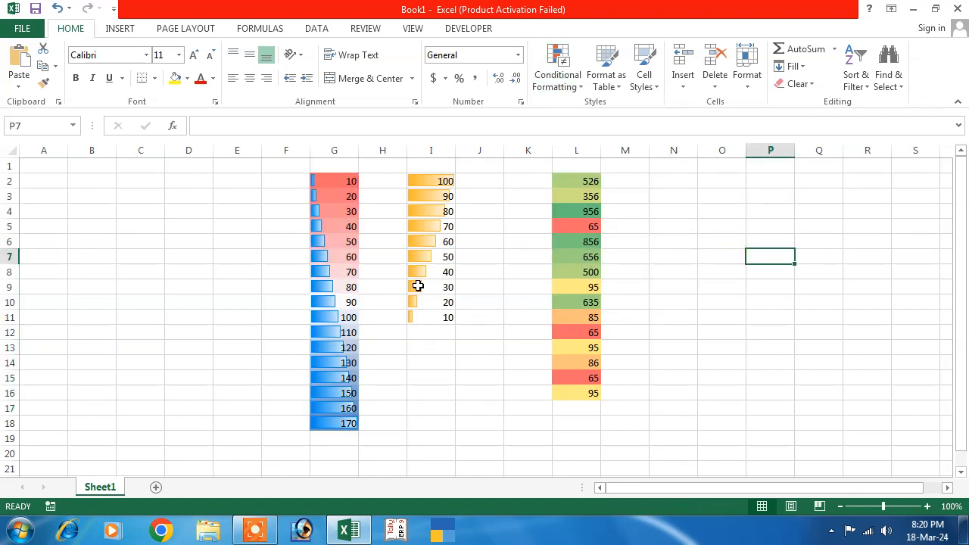
{"action": "left_click", "coordinate": [515, 288]}
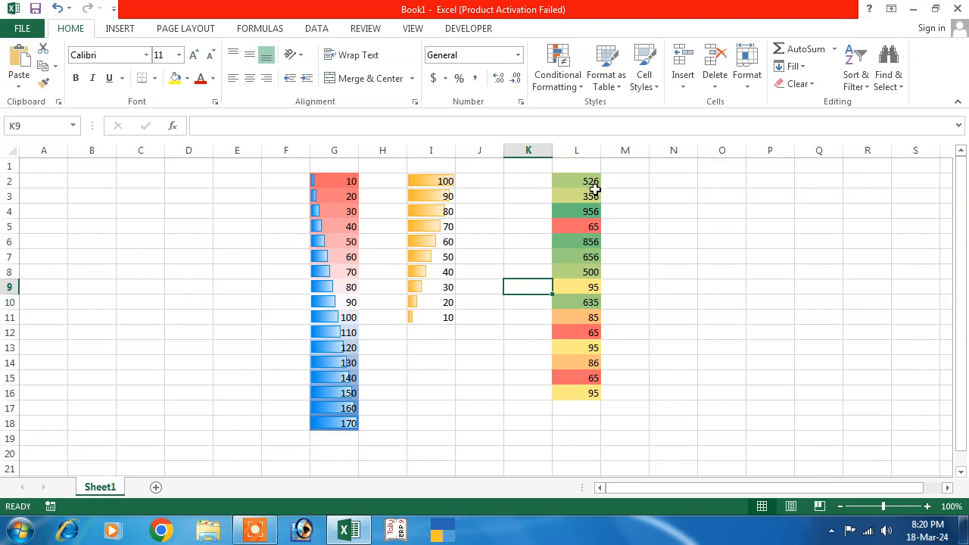
Copy the color-scaled values in L2:L16 and paste them starting at cell N3.
{"action": "left_click_drag", "start_coordinate": [595, 188], "coordinate": [565, 385]}
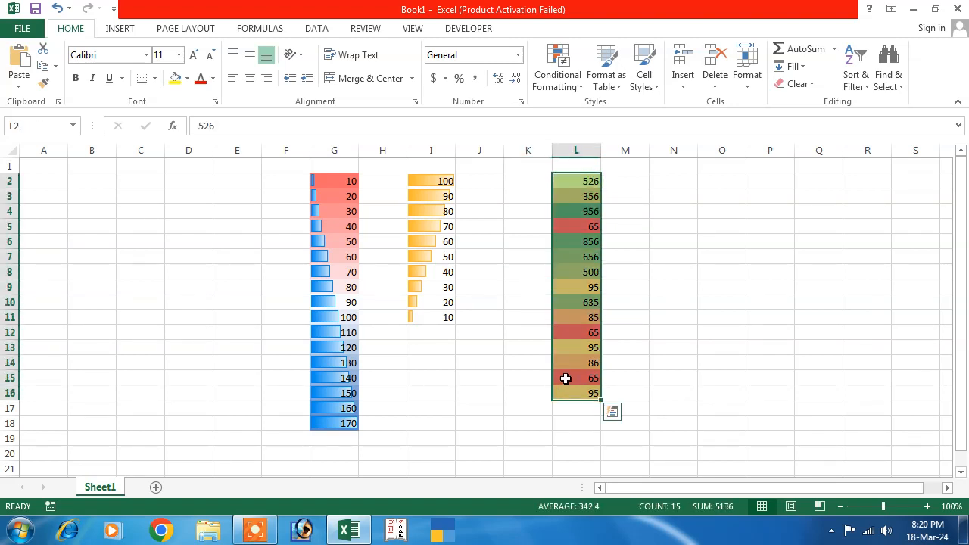
{"action": "key", "text": "ctrl+c"}
{"action": "left_click", "coordinate": [688, 195]}
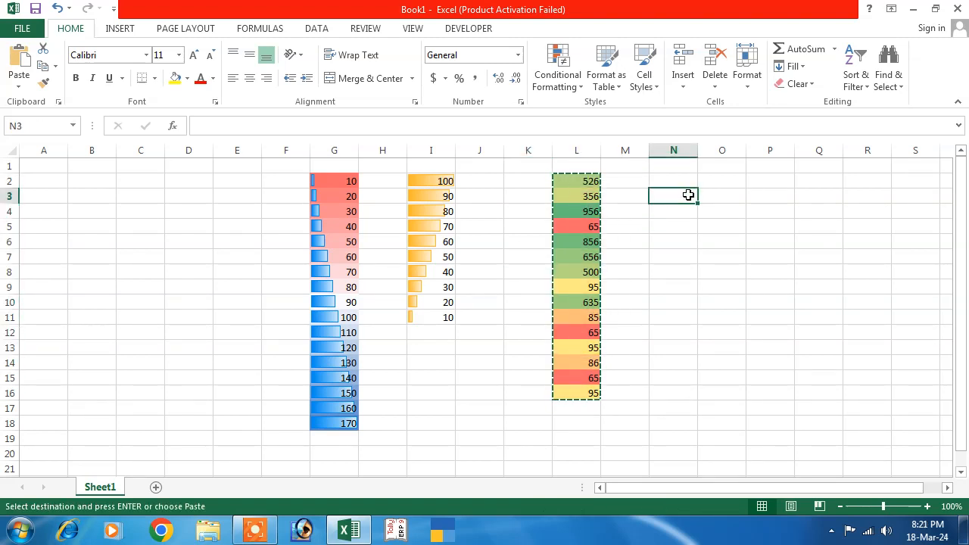
{"action": "key", "text": "ctrl+v"}
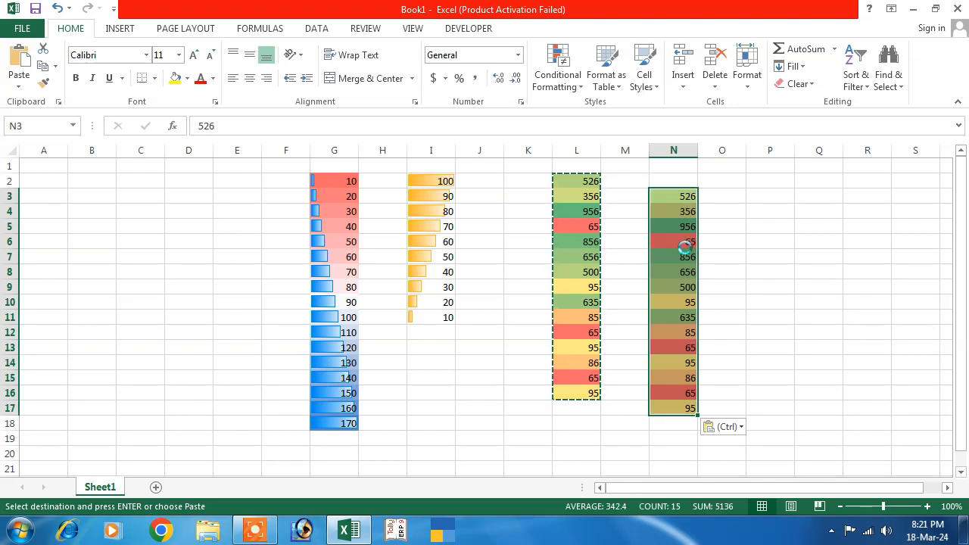
Clear the contents of N3:N17 and undo the clearing.
{"action": "left_click", "coordinate": [798, 83]}
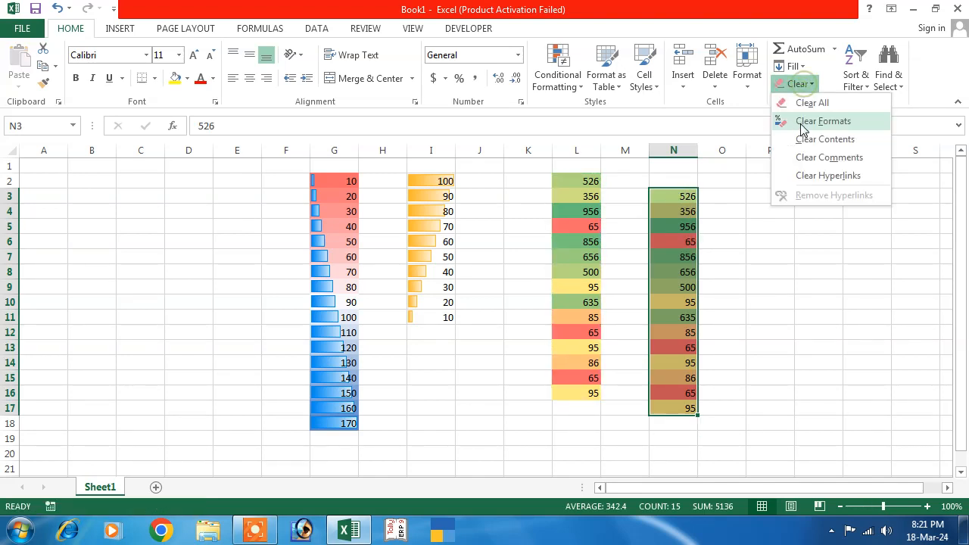
{"action": "left_click", "coordinate": [807, 139]}
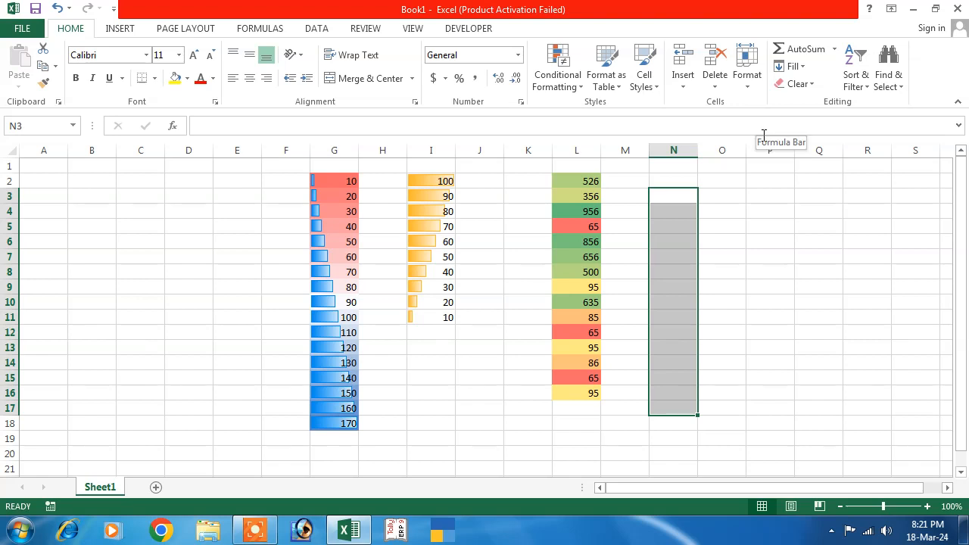
{"action": "key", "text": "ctrl+z"}
Clear the formats from the pasted values in N3:N17, keeping the numbers.
{"action": "left_click", "coordinate": [797, 84]}
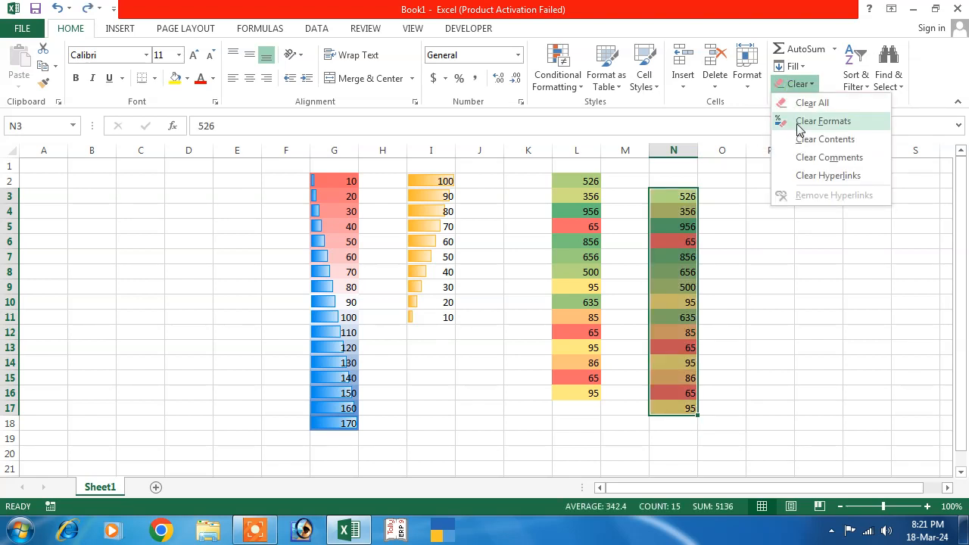
{"action": "left_click", "coordinate": [803, 121]}
{"action": "left_click", "coordinate": [720, 226]}
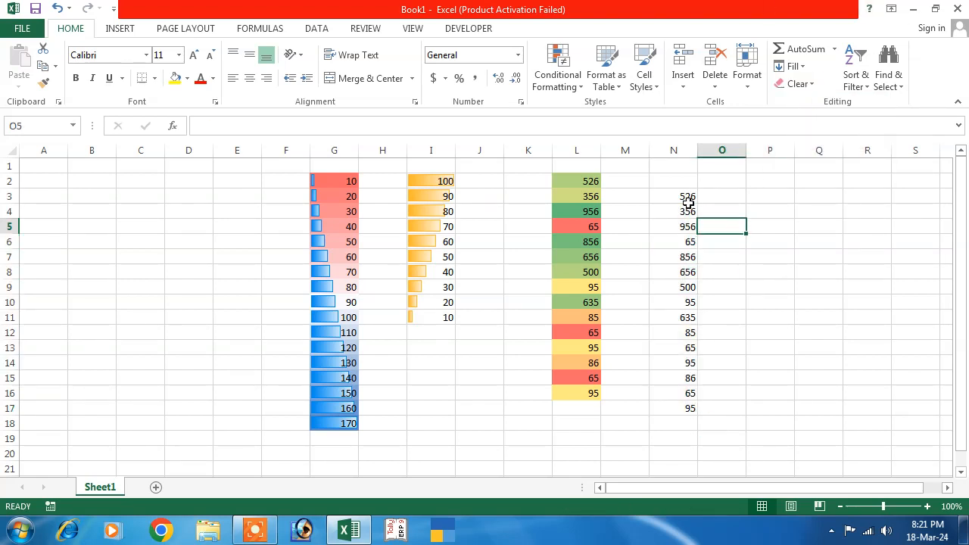
{"action": "left_click_drag", "start_coordinate": [688, 201], "coordinate": [684, 404]}
{"action": "left_click", "coordinate": [755, 307]}
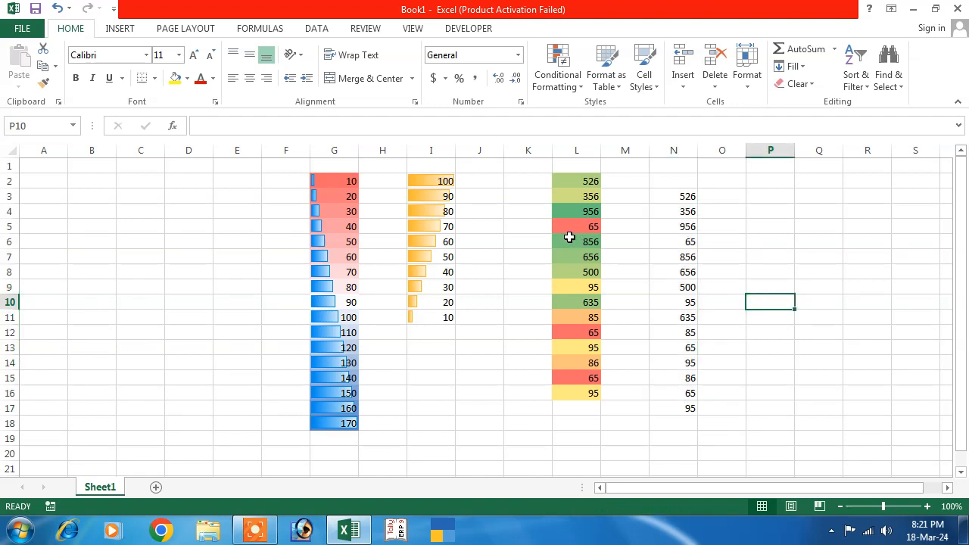
Clear the conditional formatting rules from the selected cells L2:L16 and undo the clearing.
{"action": "left_click", "coordinate": [571, 198]}
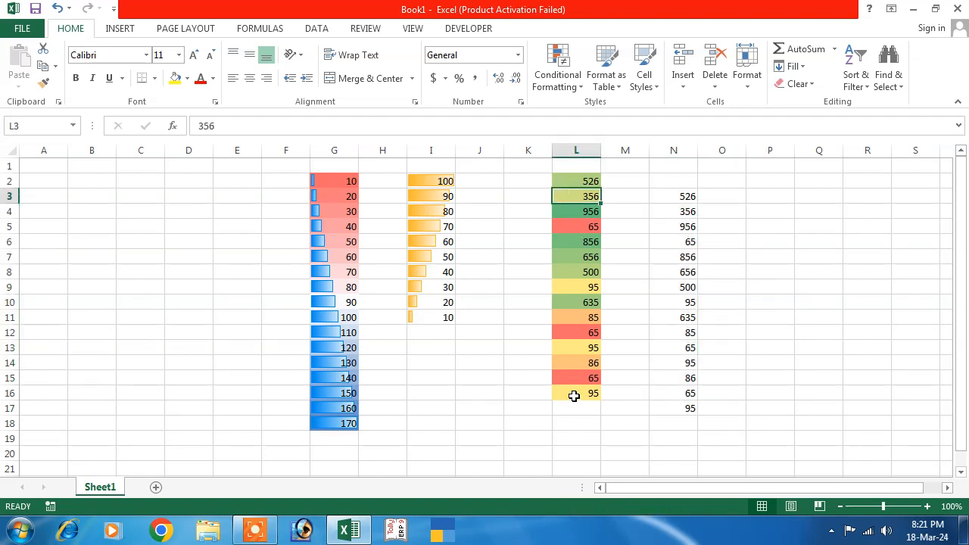
{"action": "left_click_drag", "start_coordinate": [577, 184], "coordinate": [580, 396]}
{"action": "left_click", "coordinate": [558, 69]}
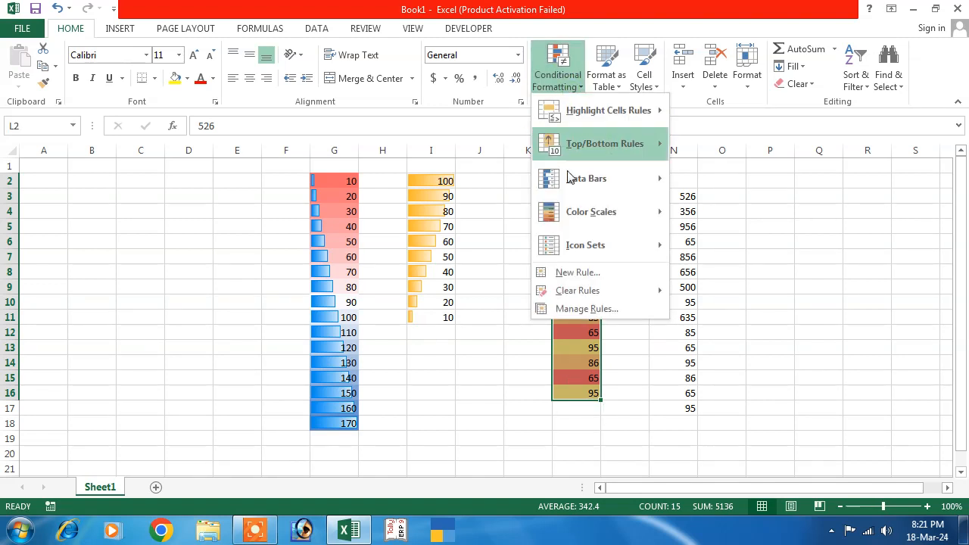
{"action": "mouse_move", "coordinate": [577, 298]}
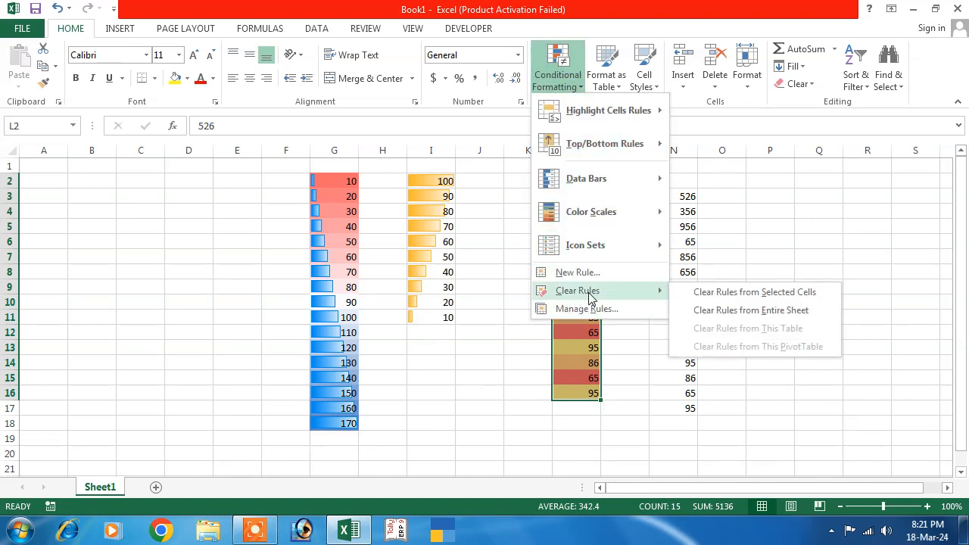
{"action": "left_click", "coordinate": [704, 295]}
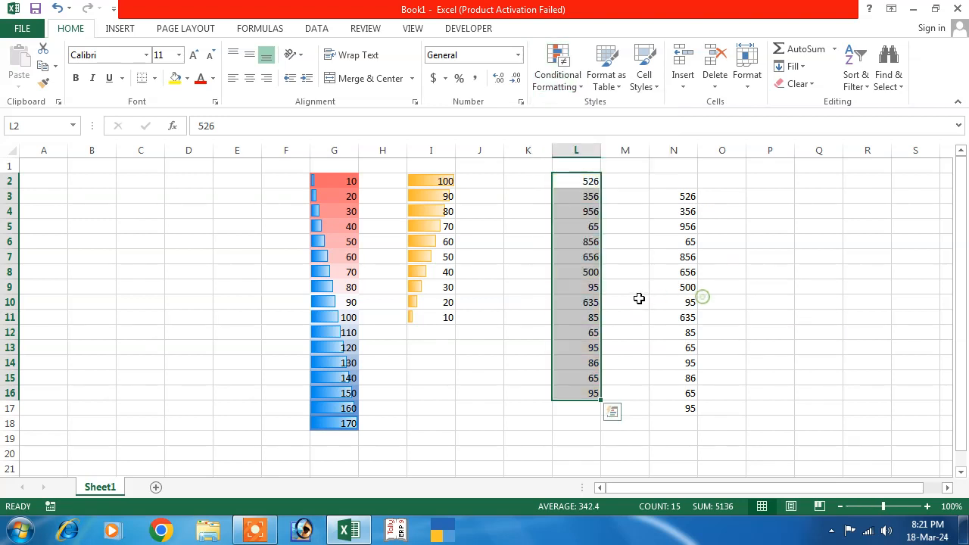
{"action": "left_click", "coordinate": [652, 257]}
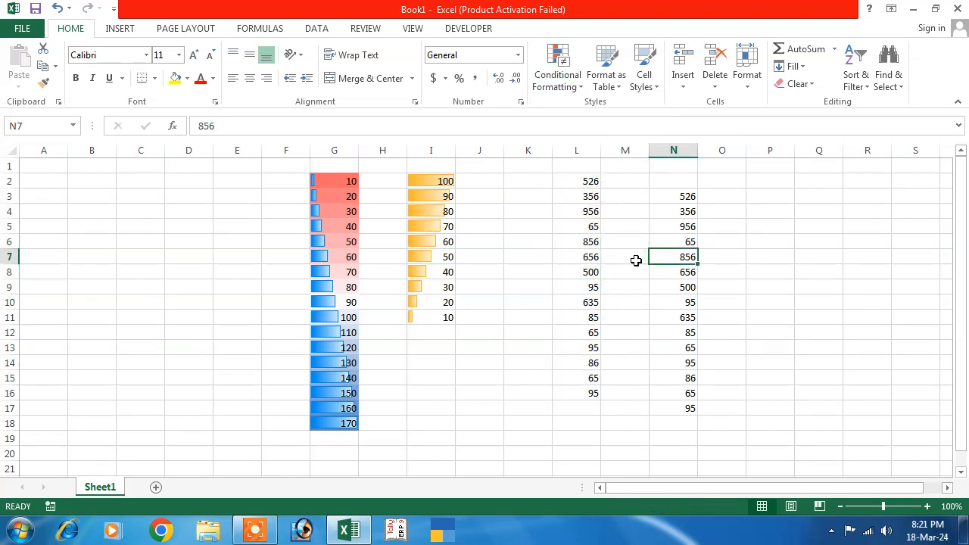
{"action": "key", "text": "ctrl+z"}
{"action": "left_click", "coordinate": [624, 272]}
Clear the formats from the color-scaled values in L2:L16.
{"action": "left_click_drag", "start_coordinate": [577, 181], "coordinate": [580, 391]}
{"action": "left_click", "coordinate": [809, 84]}
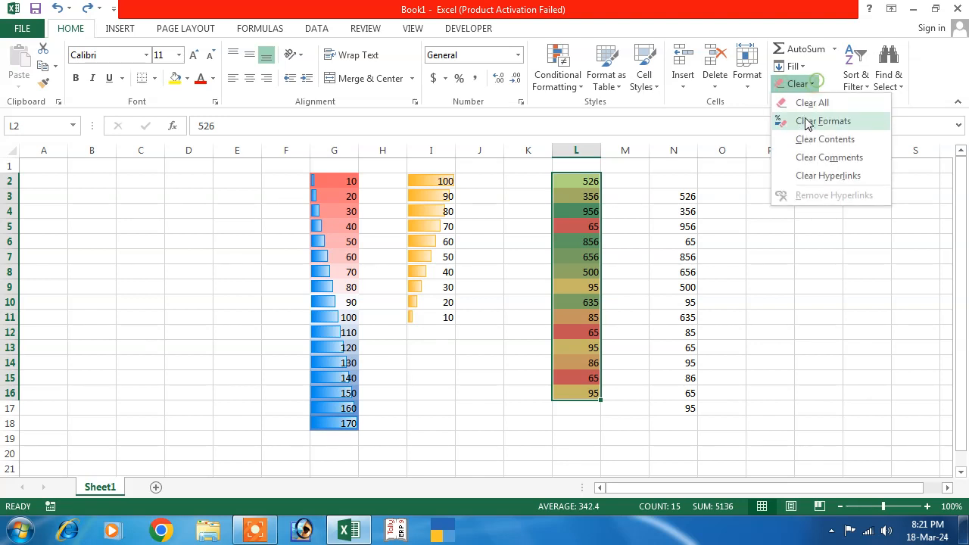
{"action": "left_click", "coordinate": [814, 122]}
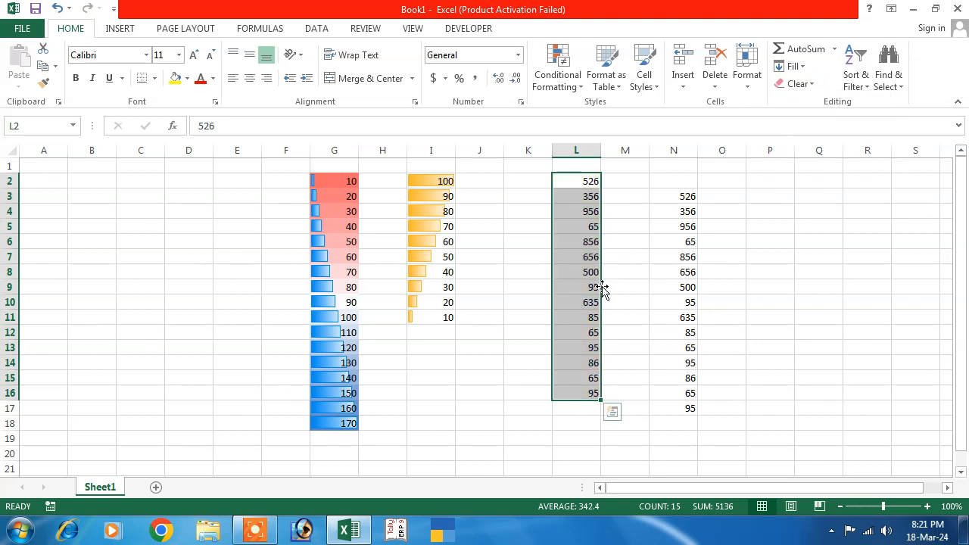
{"action": "left_click", "coordinate": [640, 257]}
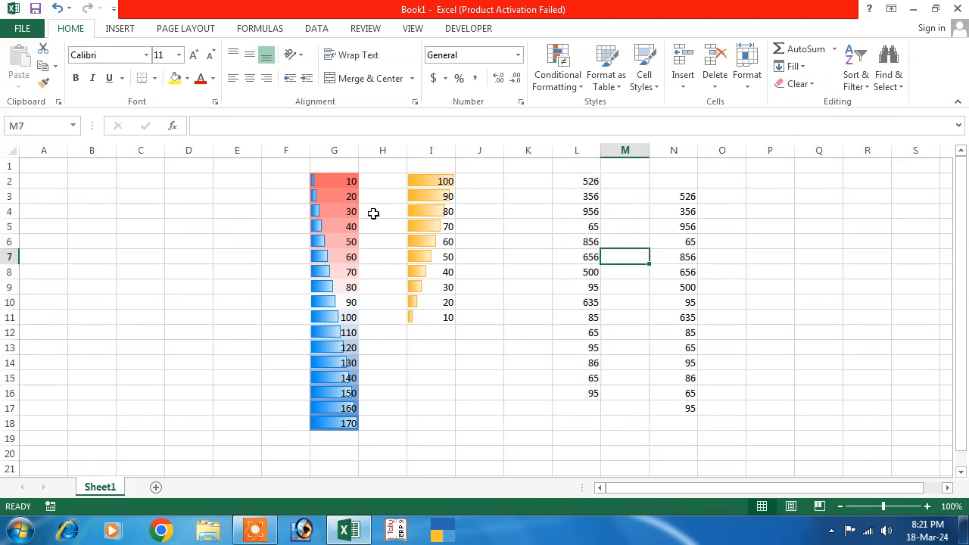
Clear the conditional formatting rules from the selected cells G2:G18.
{"action": "left_click_drag", "start_coordinate": [331, 181], "coordinate": [323, 422]}
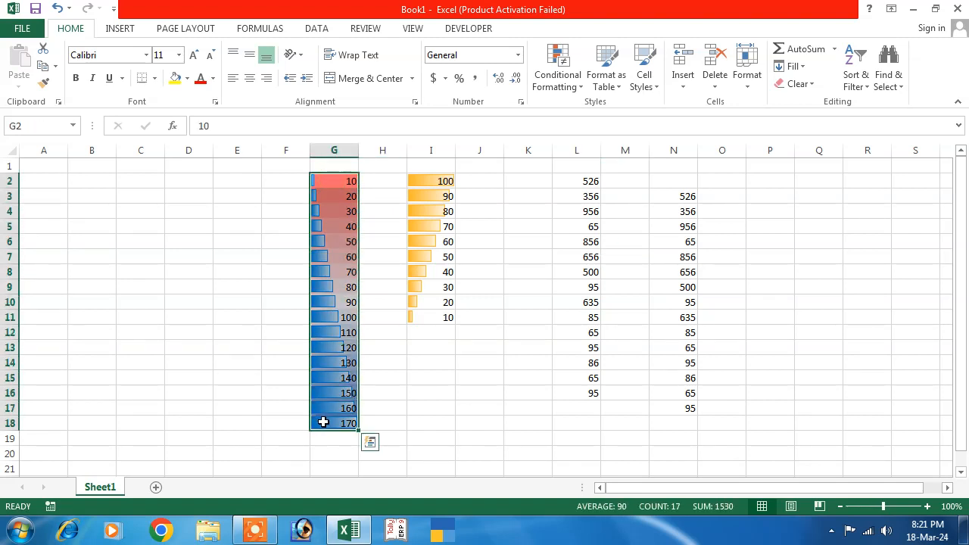
{"action": "left_click", "coordinate": [577, 87]}
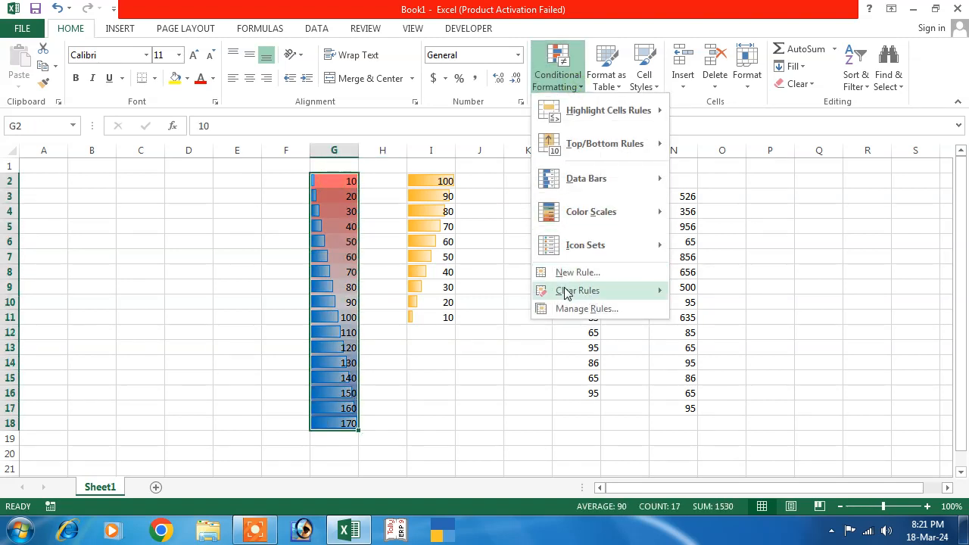
{"action": "mouse_move", "coordinate": [568, 293]}
{"action": "left_click", "coordinate": [702, 293]}
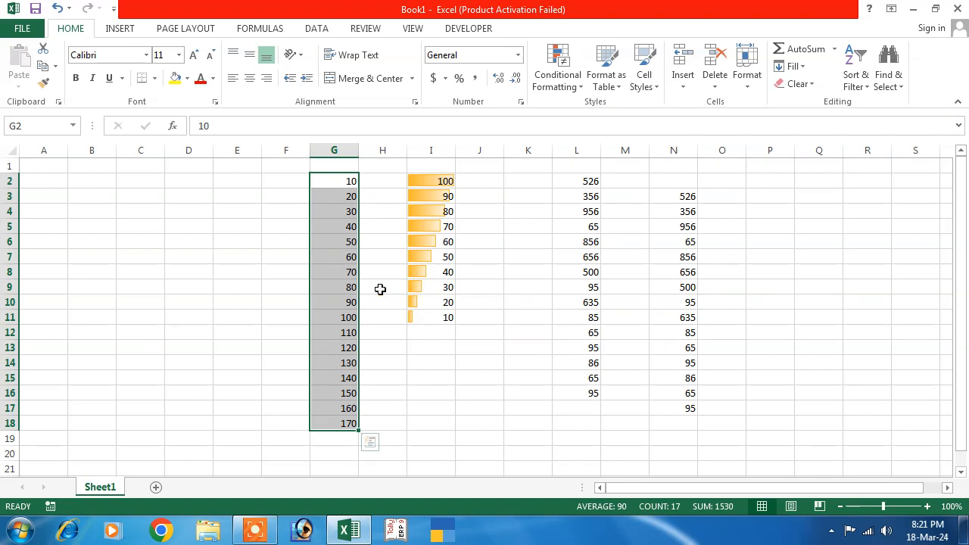
Clear the formats from the values with orange data bars in I2:I11.
{"action": "left_click_drag", "start_coordinate": [446, 189], "coordinate": [436, 310]}
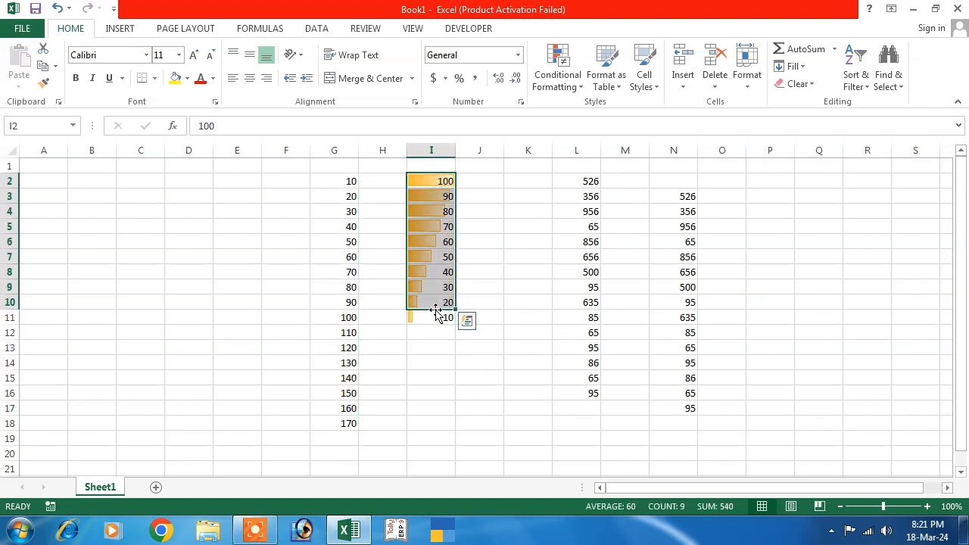
{"action": "left_click_drag", "start_coordinate": [433, 189], "coordinate": [439, 314]}
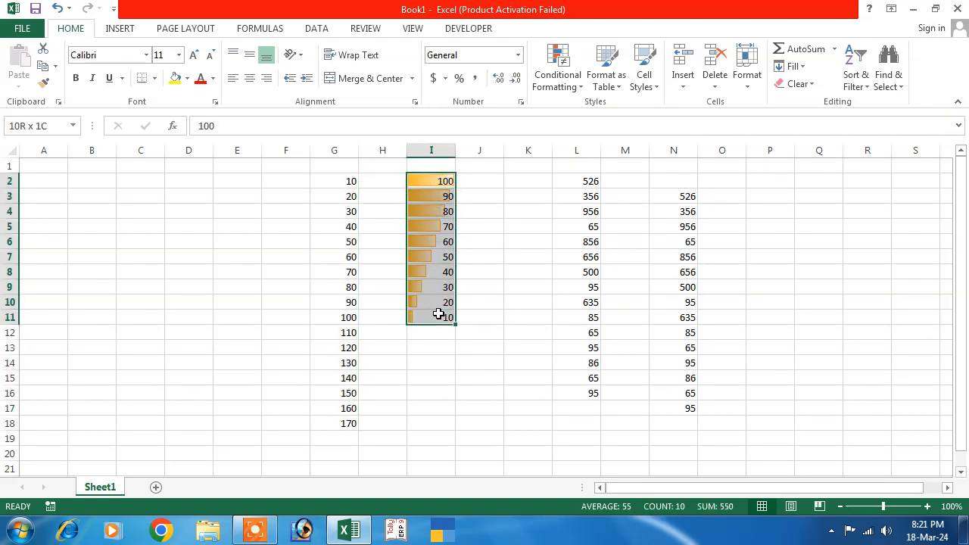
{"action": "left_click", "coordinate": [797, 83]}
{"action": "left_click", "coordinate": [803, 122]}
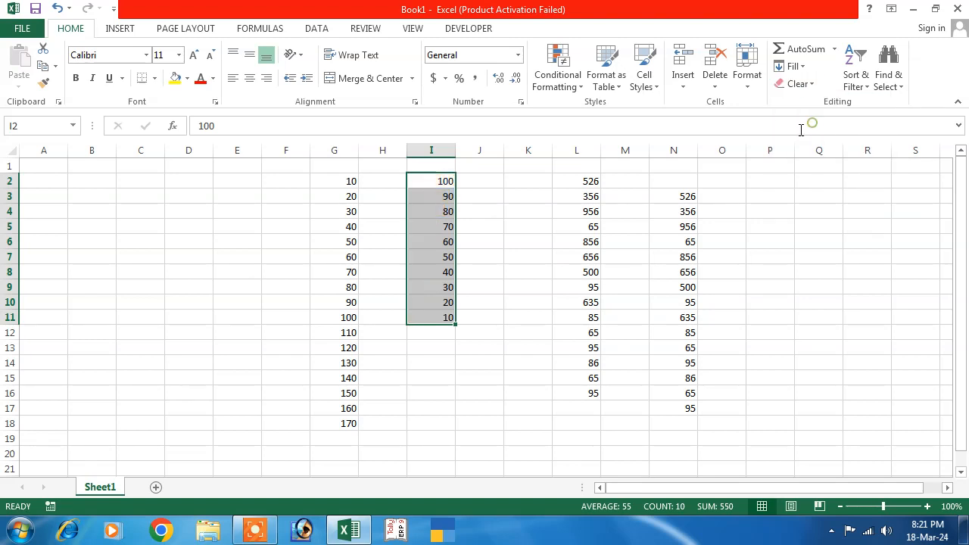
{"action": "left_click", "coordinate": [528, 228]}
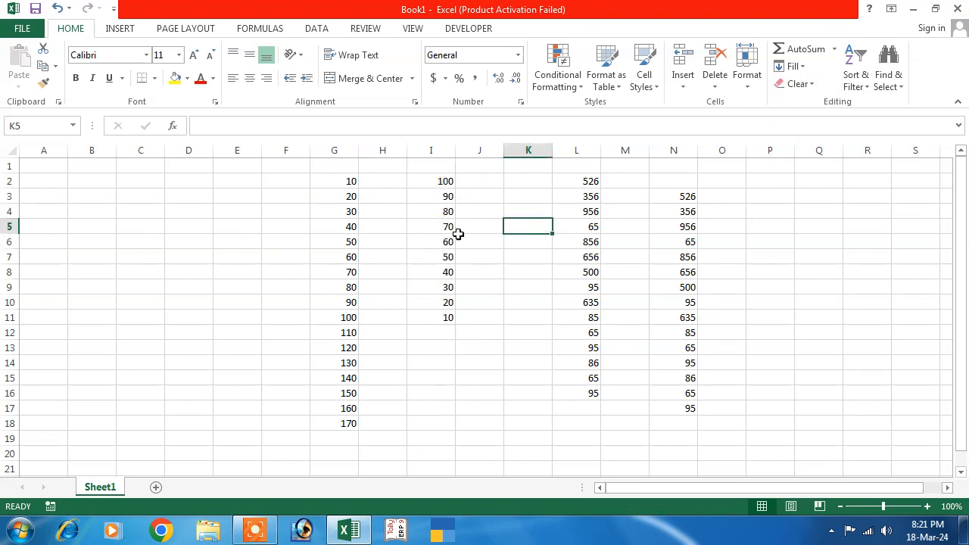
Preview the conditional formatting icon sets, including the five-bar rating set, on G2:G18 without applying one.
{"action": "left_click", "coordinate": [570, 83]}
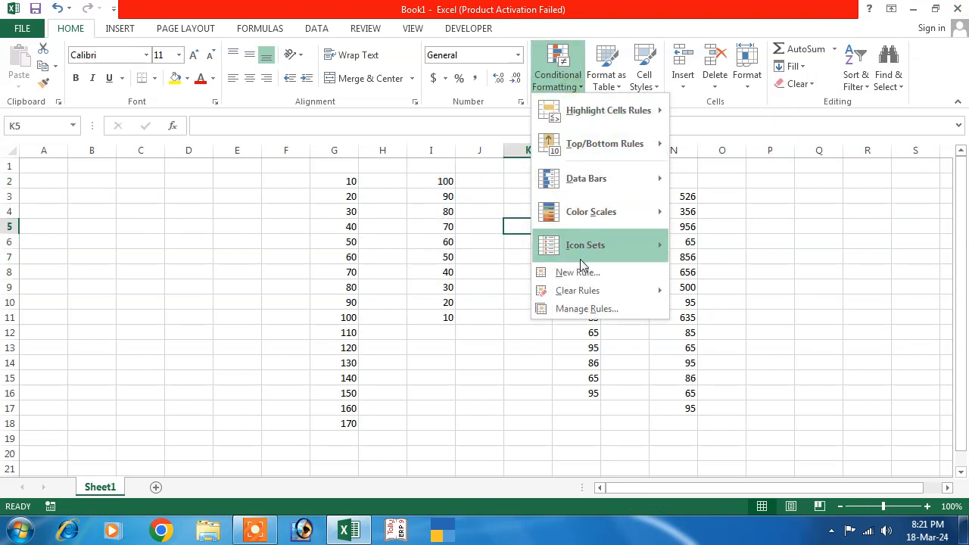
{"action": "left_click", "coordinate": [475, 253]}
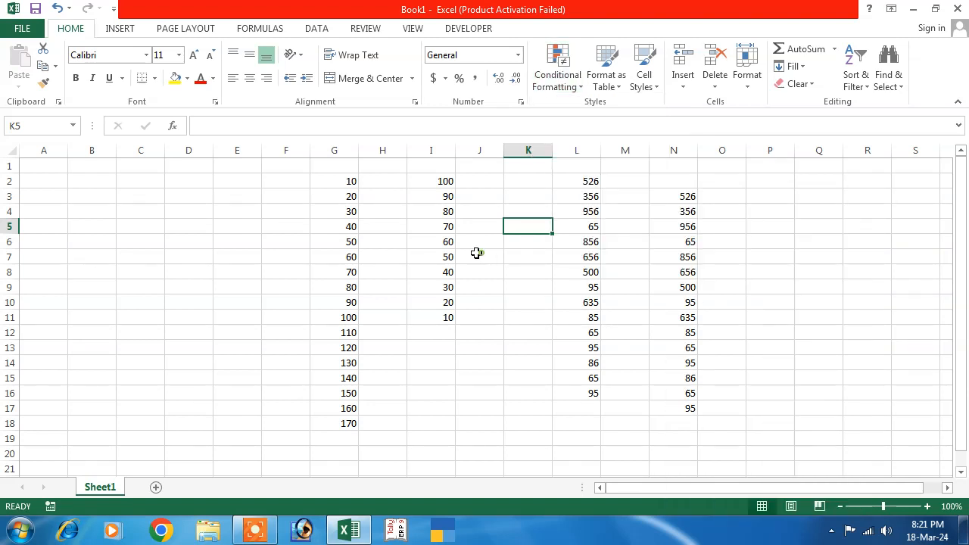
{"action": "left_click_drag", "start_coordinate": [334, 181], "coordinate": [340, 420]}
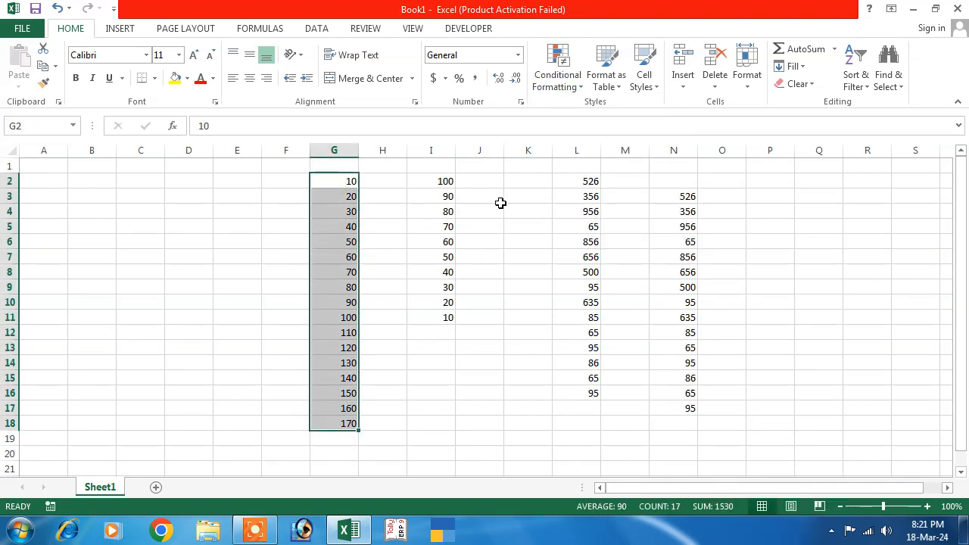
{"action": "left_click", "coordinate": [549, 87]}
{"action": "mouse_move", "coordinate": [589, 245]}
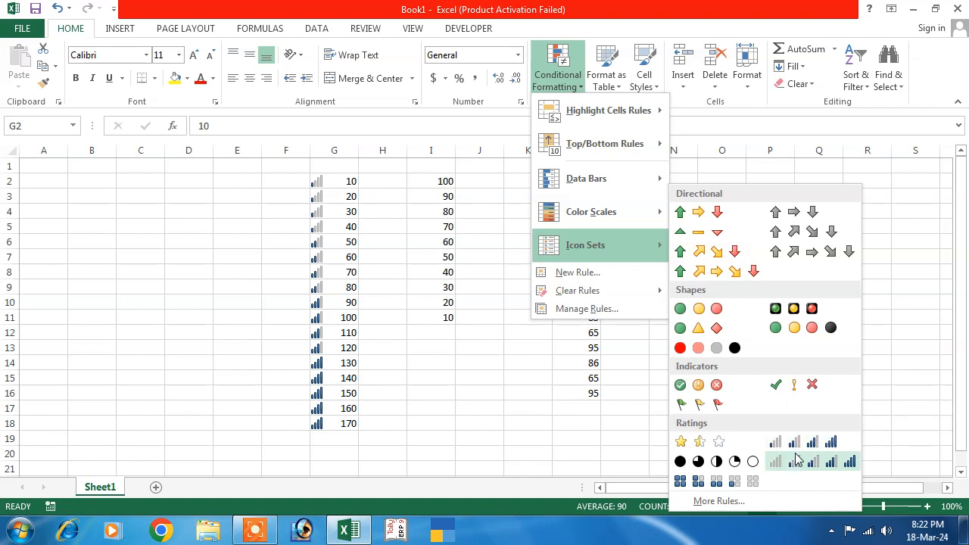
{"action": "left_click", "coordinate": [500, 409]}
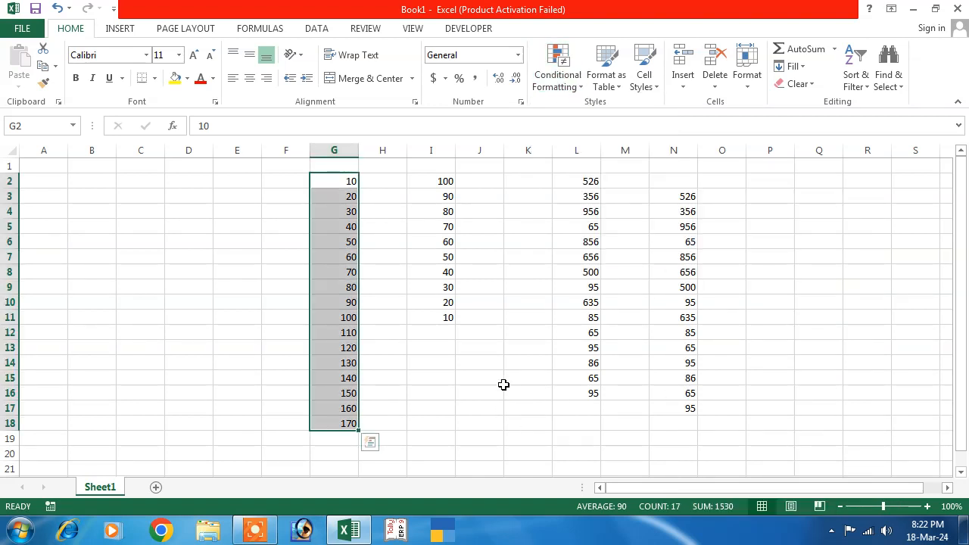
{"action": "left_click", "coordinate": [557, 74]}
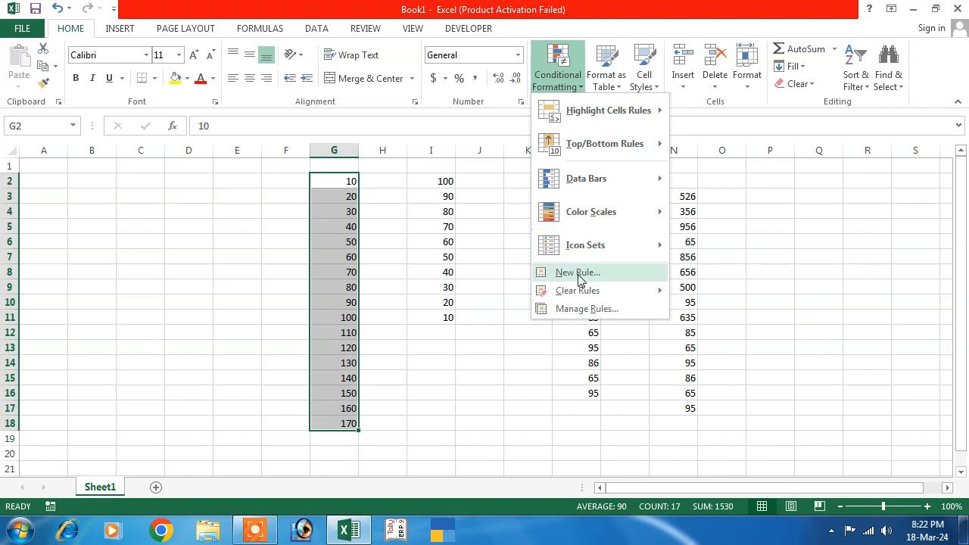
{"action": "key", "text": "Escape"}
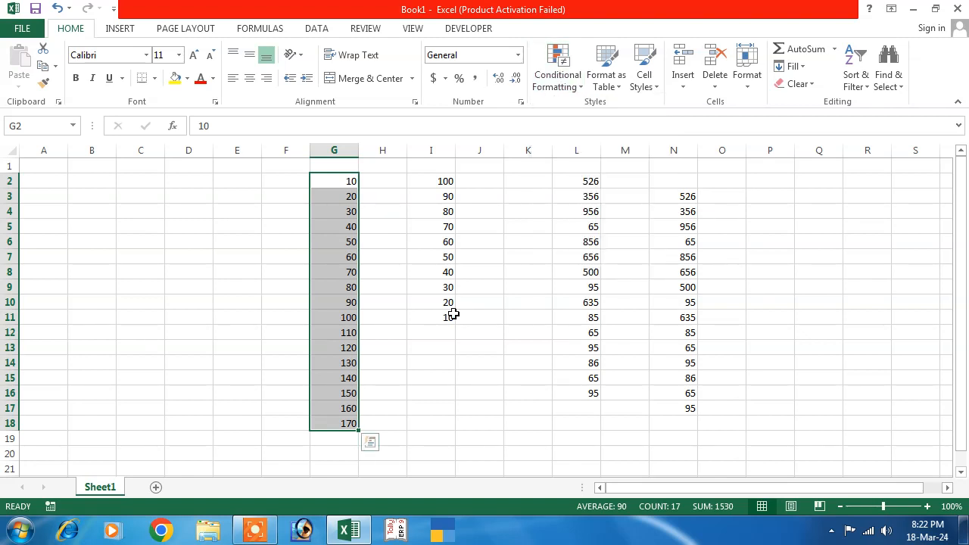
Enter short sample texts such as jgh, hgj and uty down column C from C2, and delete them all.
{"action": "left_click", "coordinate": [197, 256]}
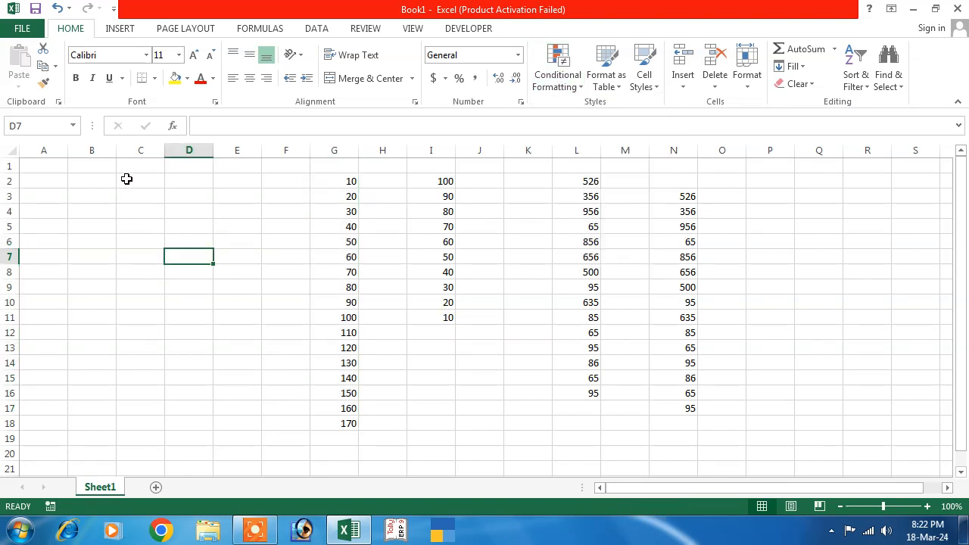
{"action": "left_click", "coordinate": [128, 179]}
{"action": "type", "text": "jgh"}
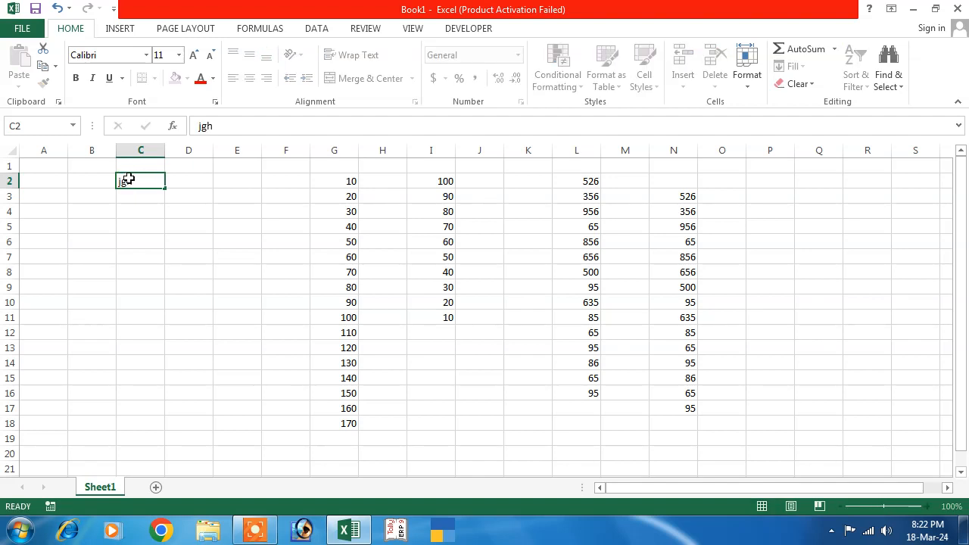
{"action": "type", "text": " jgh hgj hgj jhg jhg j y uy tu ty uty u ytu tyu u"}
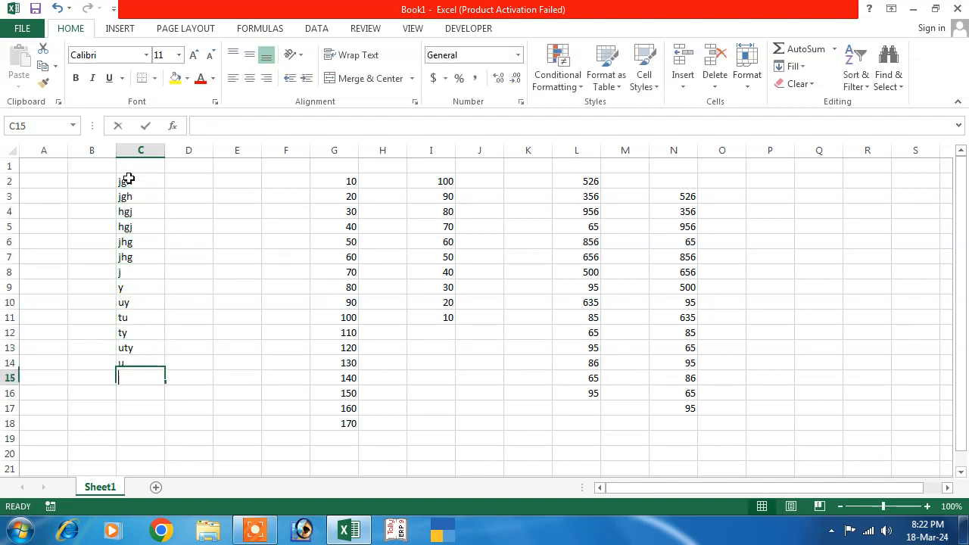
{"action": "left_click_drag", "start_coordinate": [146, 185], "coordinate": [138, 421]}
{"action": "key", "text": "Delete"}
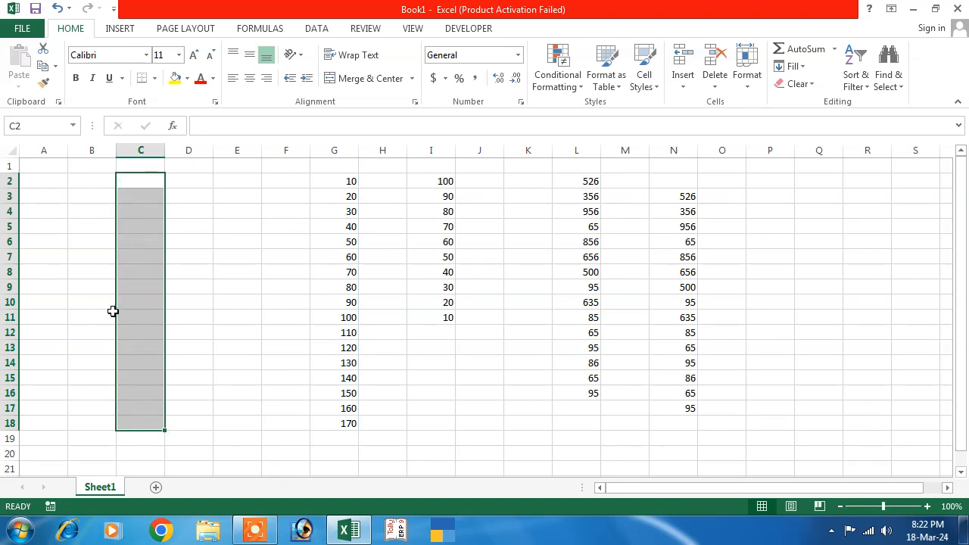
Start a new conditional formatting rule for the empty cells C1:D20.
{"action": "left_click", "coordinate": [139, 194]}
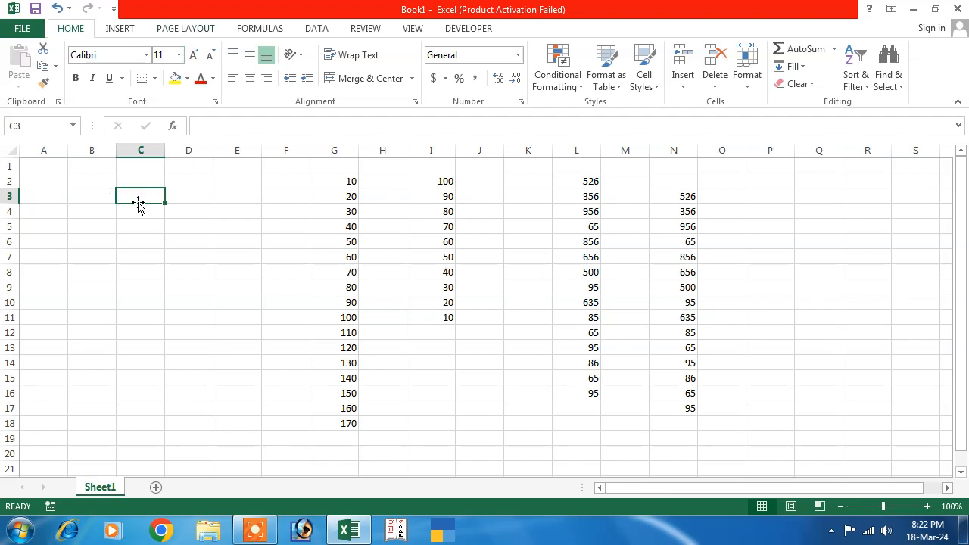
{"action": "left_click_drag", "start_coordinate": [149, 167], "coordinate": [169, 454]}
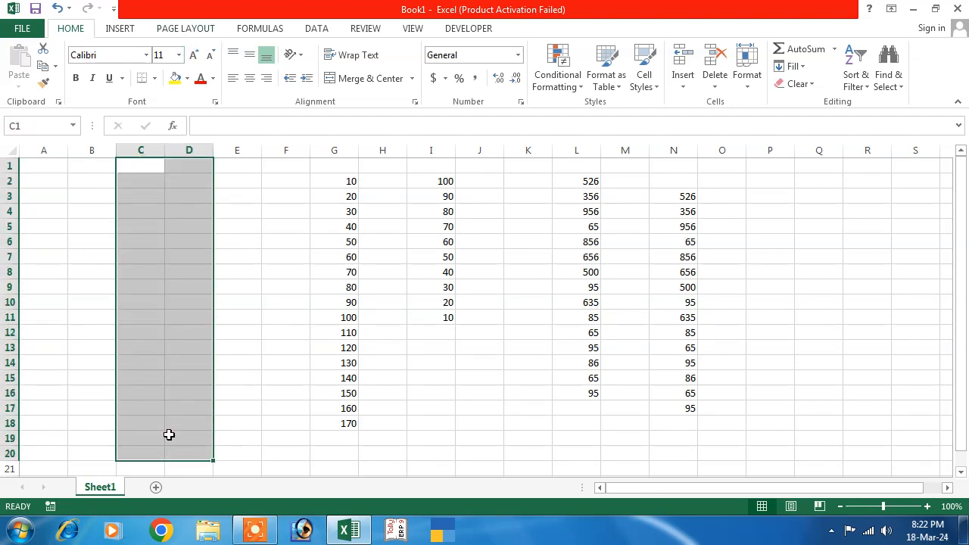
{"action": "left_click", "coordinate": [557, 79]}
{"action": "left_click", "coordinate": [583, 273]}
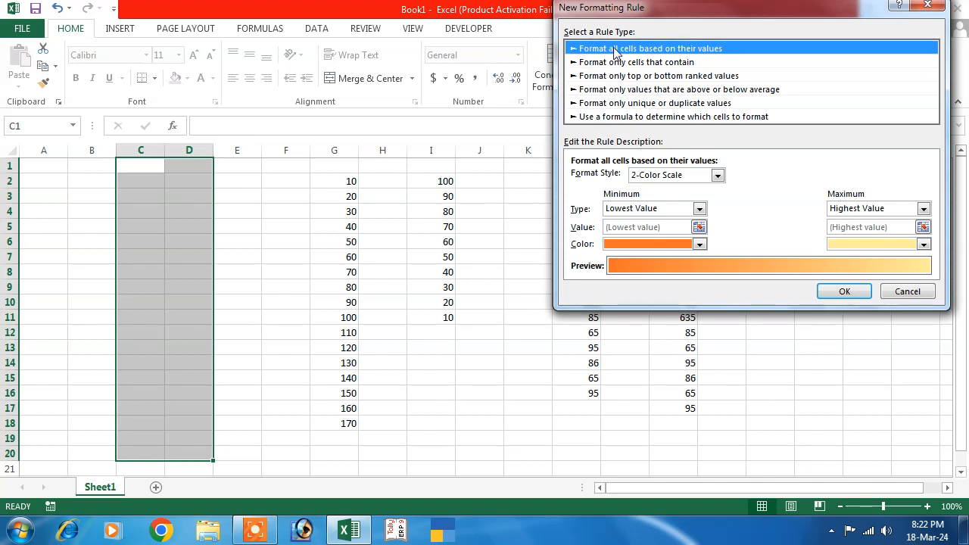
Look through the settings for cells that contain, top or bottom ranked values, and the two-color scale's minimum type options.
{"action": "left_click", "coordinate": [610, 64]}
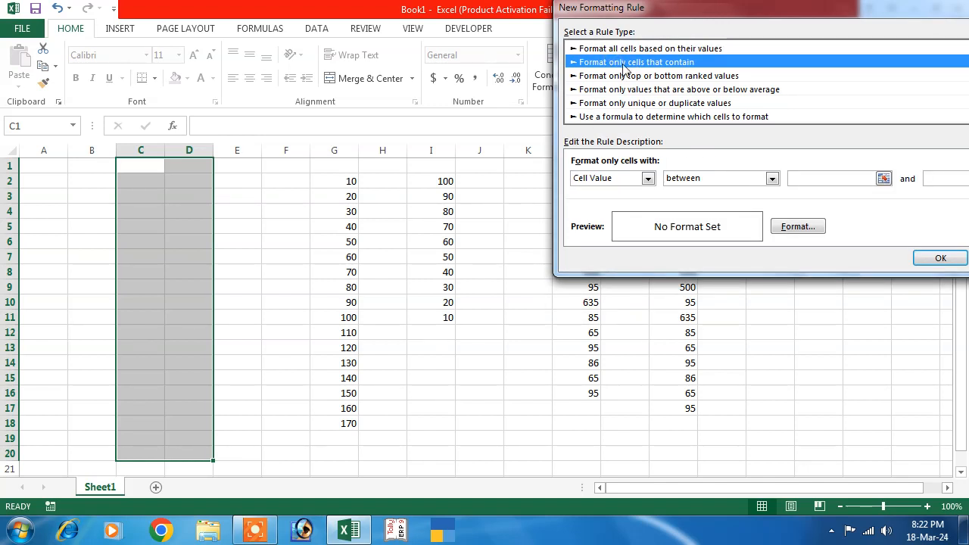
{"action": "left_click", "coordinate": [628, 78]}
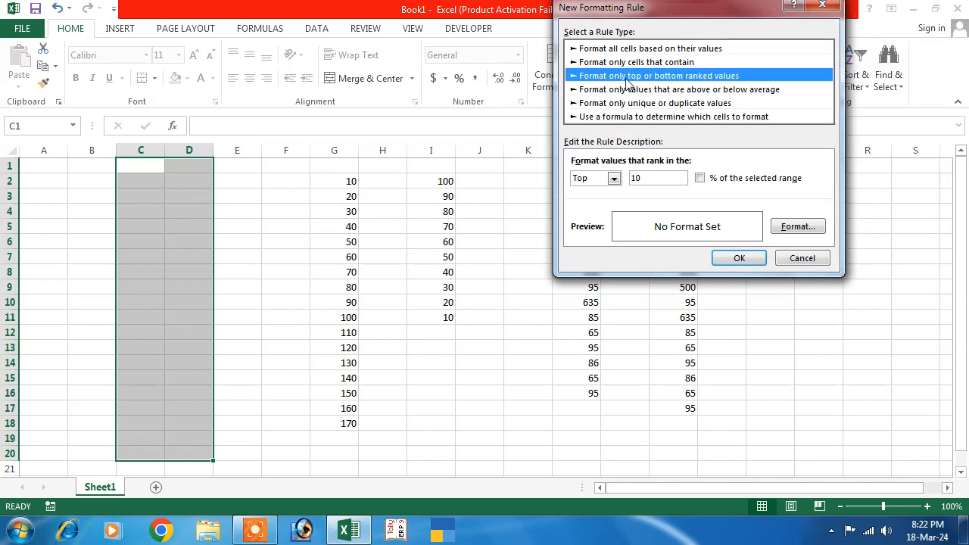
{"action": "left_click", "coordinate": [614, 179]}
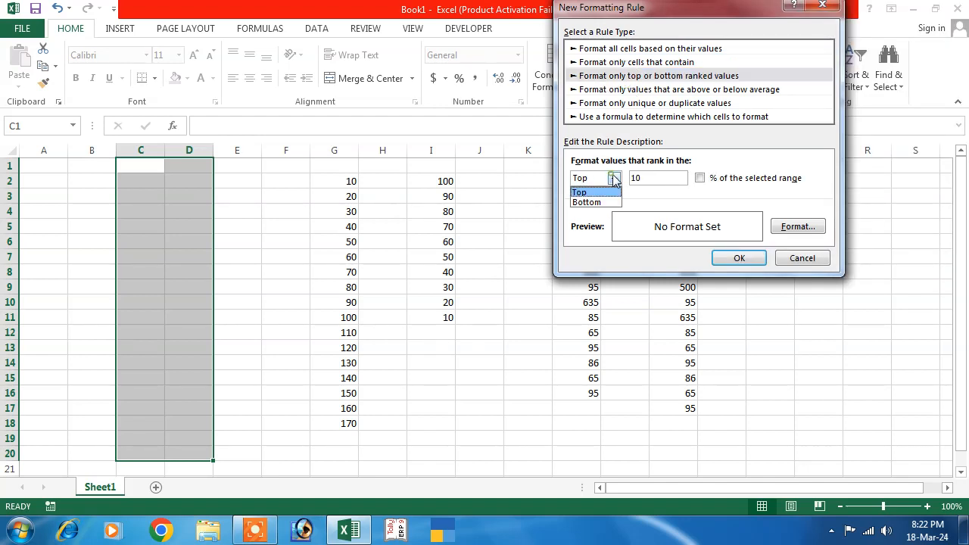
{"action": "left_click", "coordinate": [605, 53]}
{"action": "left_click", "coordinate": [606, 50]}
{"action": "left_click", "coordinate": [699, 210]}
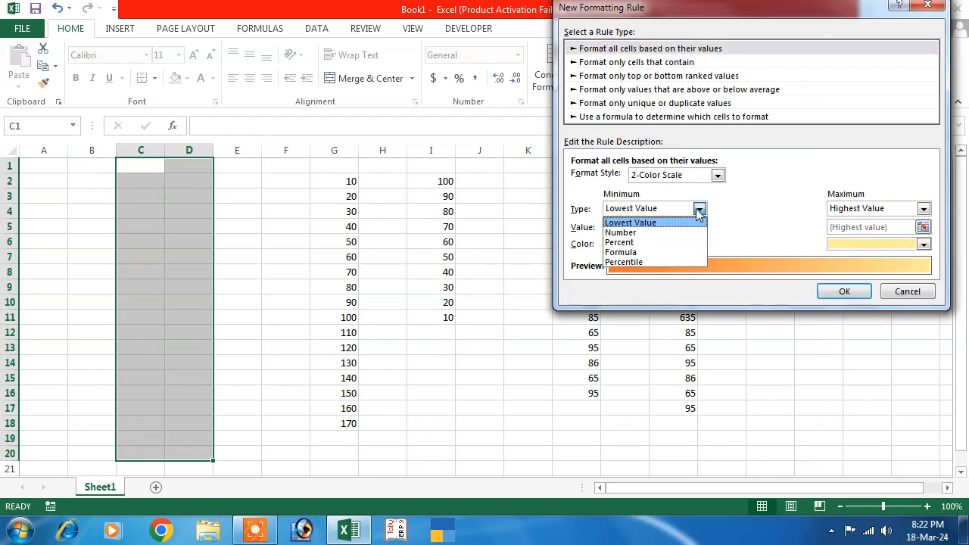
{"action": "left_click", "coordinate": [700, 211]}
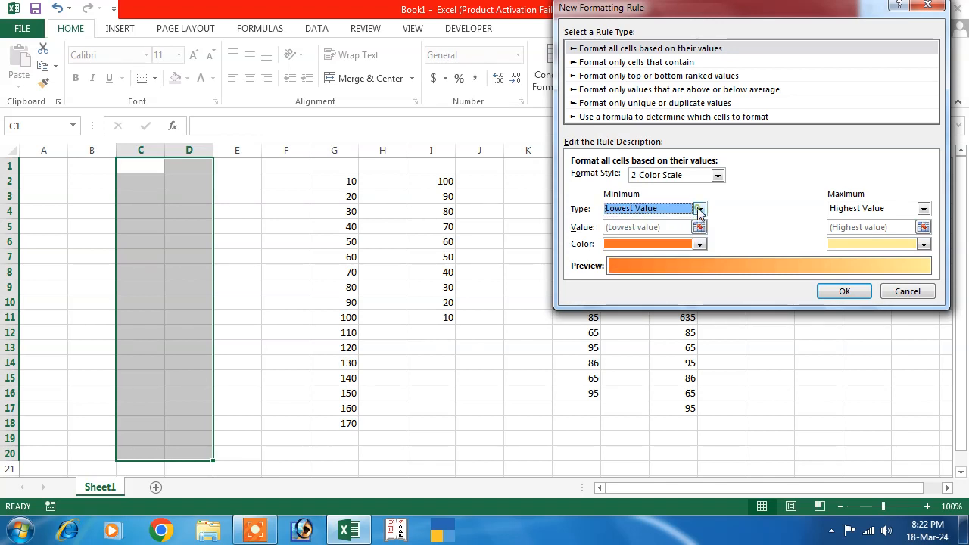
Examine the available icon styles under the Icon Sets format style, and the rule types for ranked and average-based values.
{"action": "left_click", "coordinate": [717, 175]}
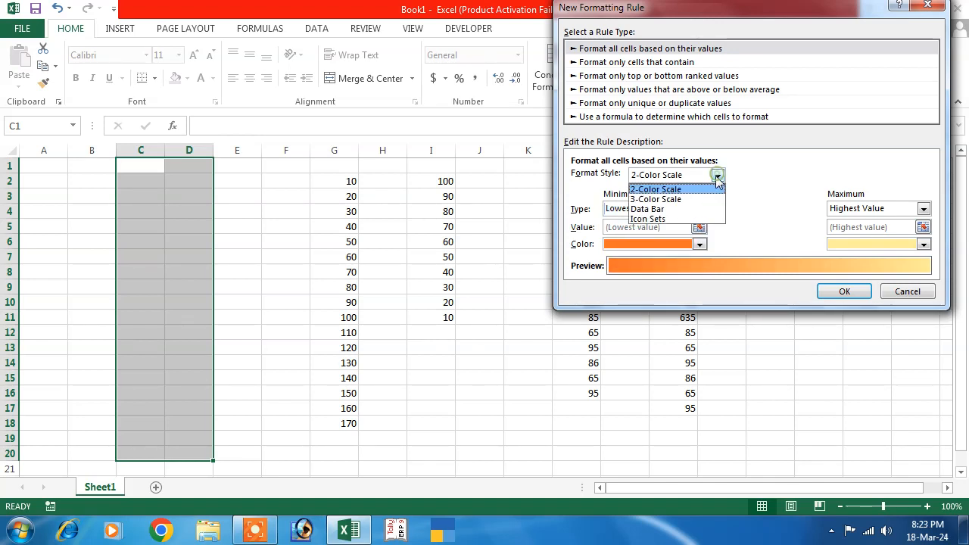
{"action": "left_click", "coordinate": [653, 218]}
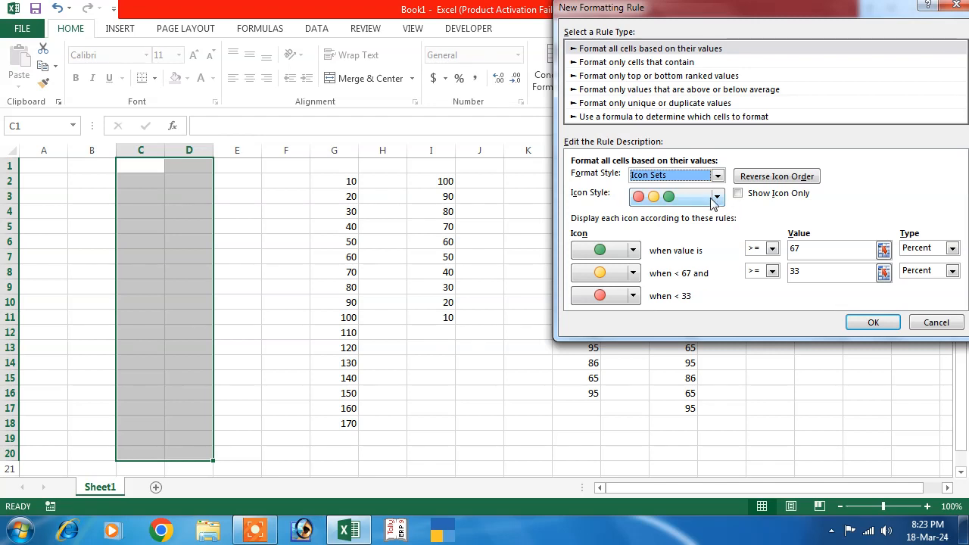
{"action": "left_click", "coordinate": [714, 200]}
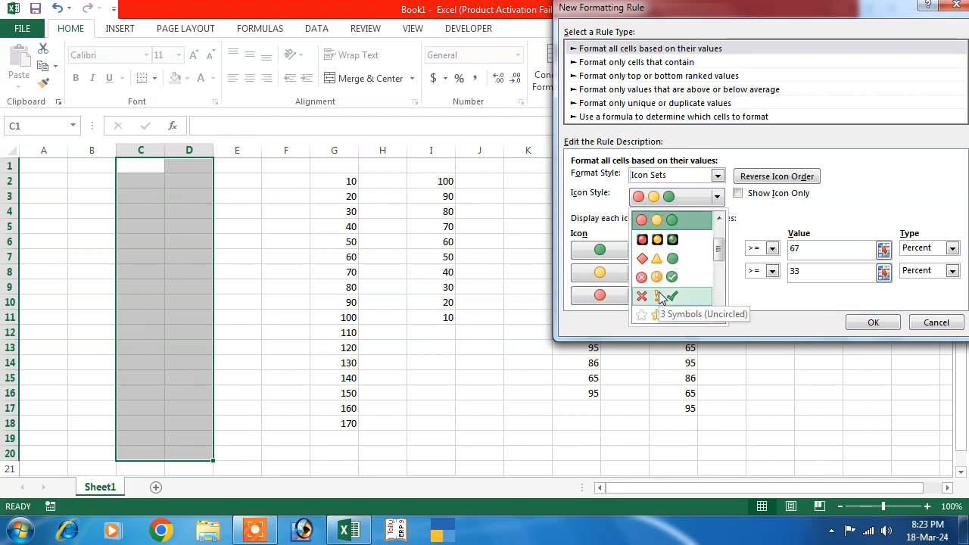
{"action": "left_click", "coordinate": [920, 326]}
{"action": "left_click", "coordinate": [638, 64]}
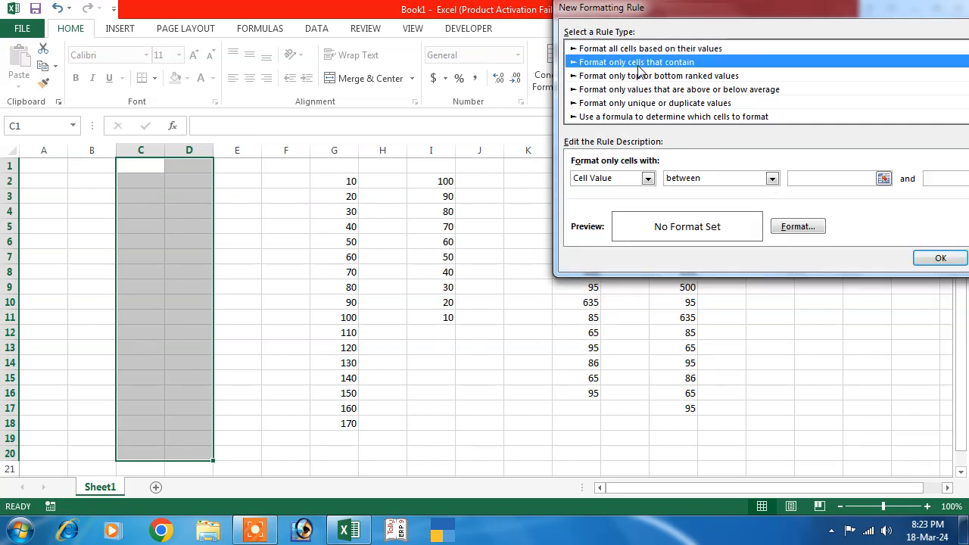
{"action": "left_click", "coordinate": [640, 76]}
{"action": "left_click", "coordinate": [636, 89]}
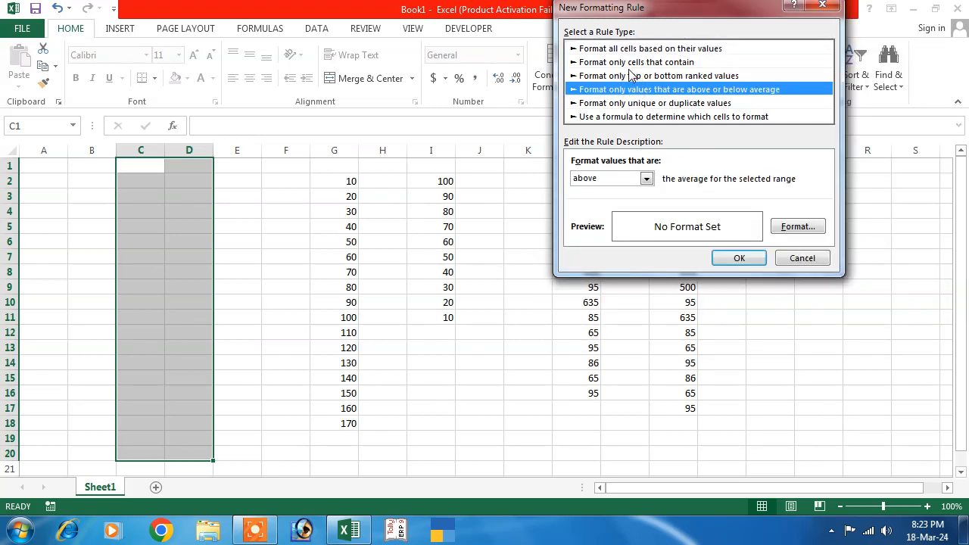
Set the rule to format only cells that contain Blanks.
{"action": "left_click", "coordinate": [630, 64]}
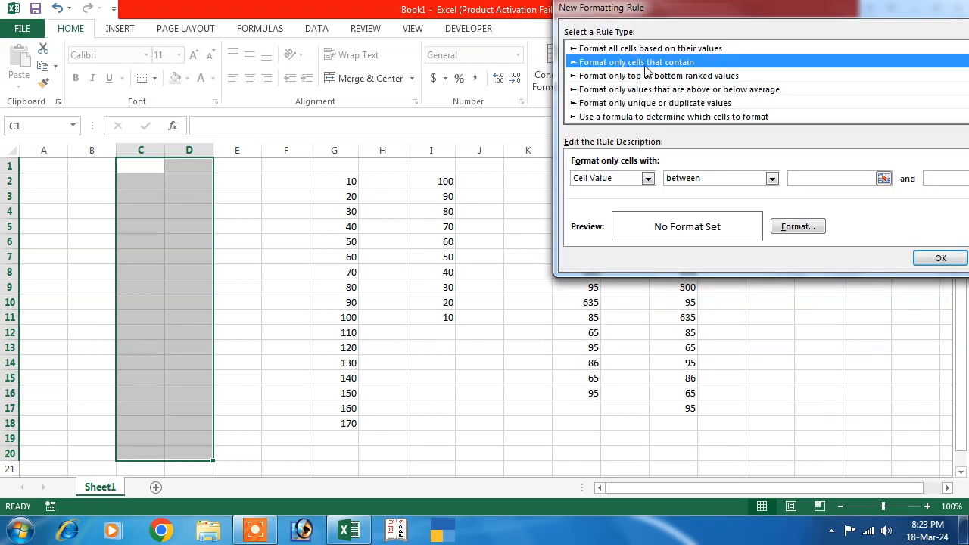
{"action": "left_click", "coordinate": [648, 179]}
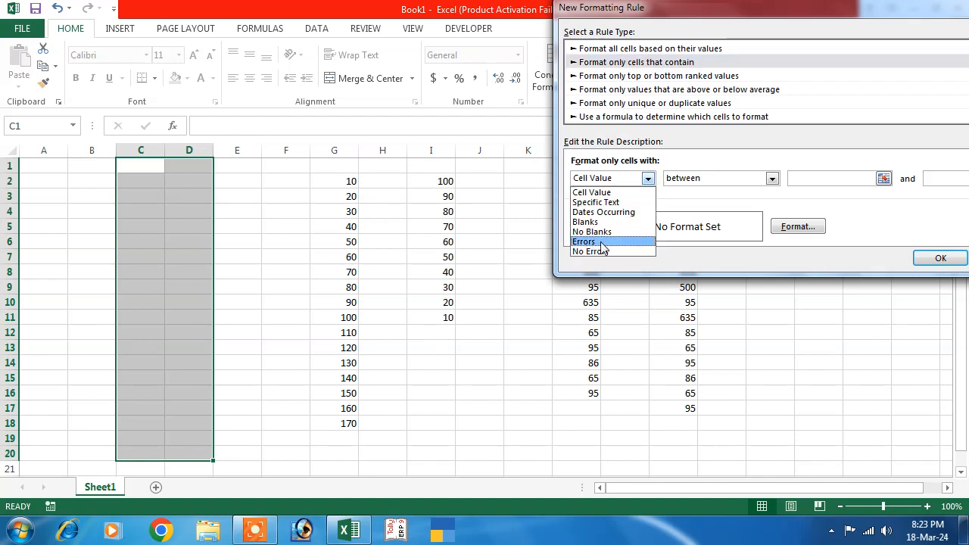
{"action": "left_click", "coordinate": [587, 222]}
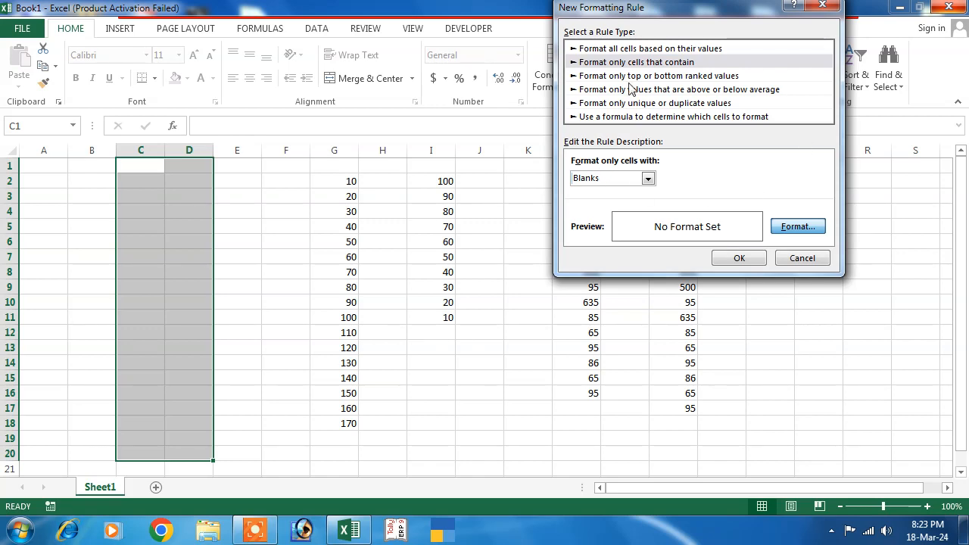
Review the number, font, border and fill options for the blank cells' format and set the font style to Bold.
{"action": "left_click_drag", "start_coordinate": [693, 13], "coordinate": [546, 49]}
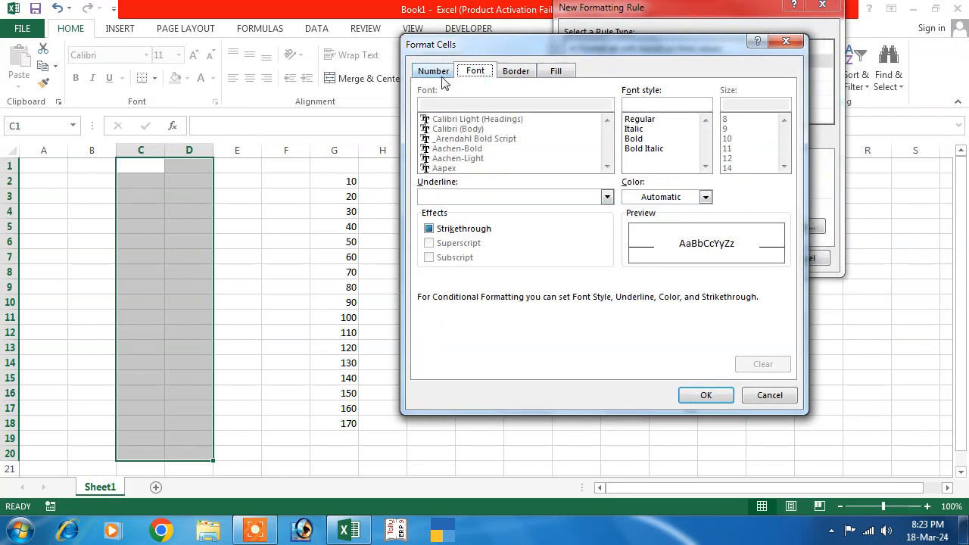
{"action": "left_click", "coordinate": [433, 71]}
{"action": "left_click", "coordinate": [476, 71]}
{"action": "left_click", "coordinate": [515, 70]}
{"action": "left_click", "coordinate": [556, 72]}
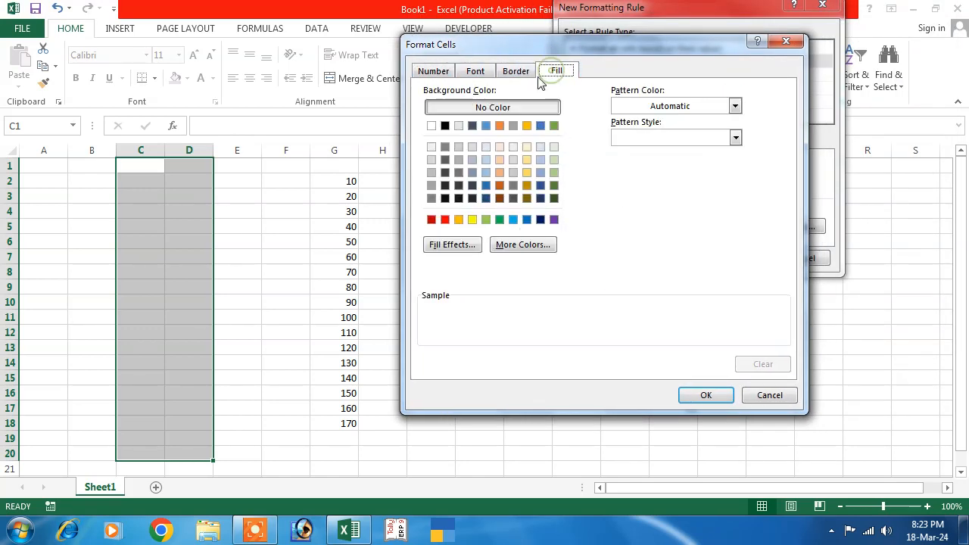
{"action": "left_click", "coordinate": [478, 71]}
{"action": "left_click", "coordinate": [636, 139]}
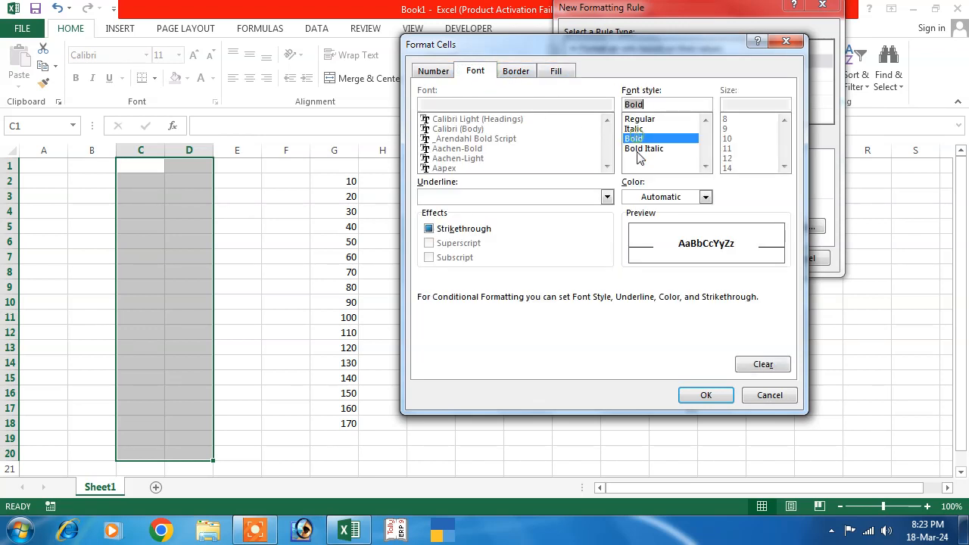
Add a thin solid border on all four sides to the blank cells' format.
{"action": "left_click", "coordinate": [507, 76]}
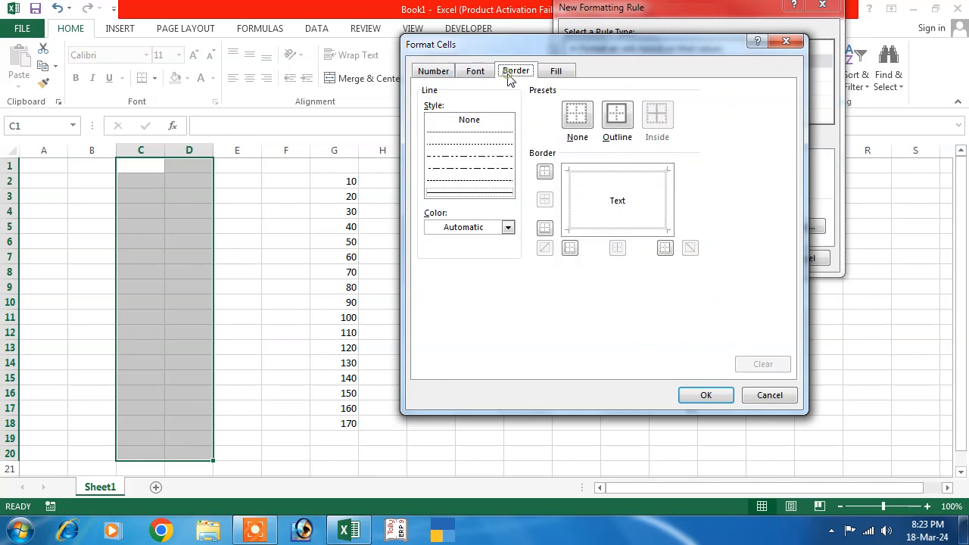
{"action": "left_click", "coordinate": [604, 170]}
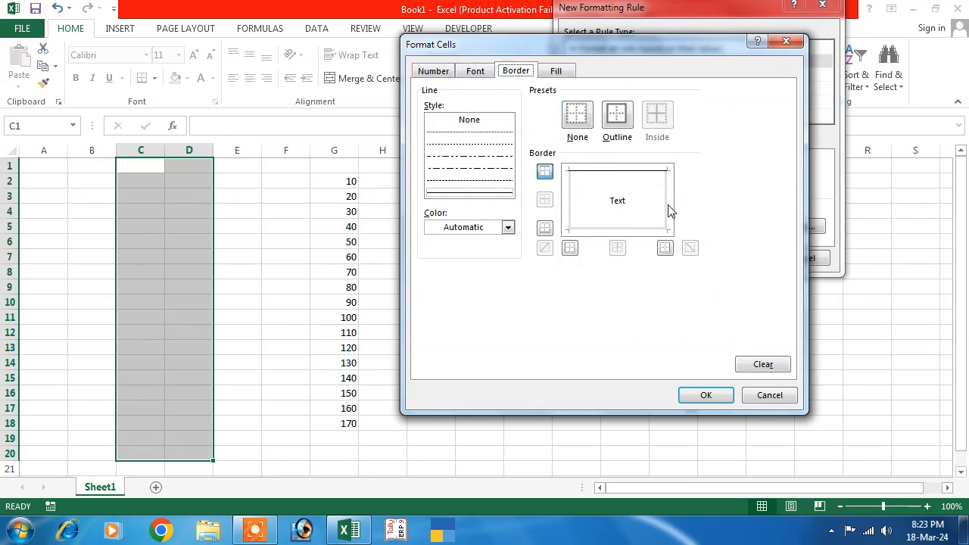
{"action": "left_click", "coordinate": [669, 211]}
{"action": "left_click", "coordinate": [649, 230]}
{"action": "left_click", "coordinate": [564, 208]}
Choose the lightest orange background fill for the format and apply the blanks rule to C1:D20.
{"action": "left_click", "coordinate": [554, 74]}
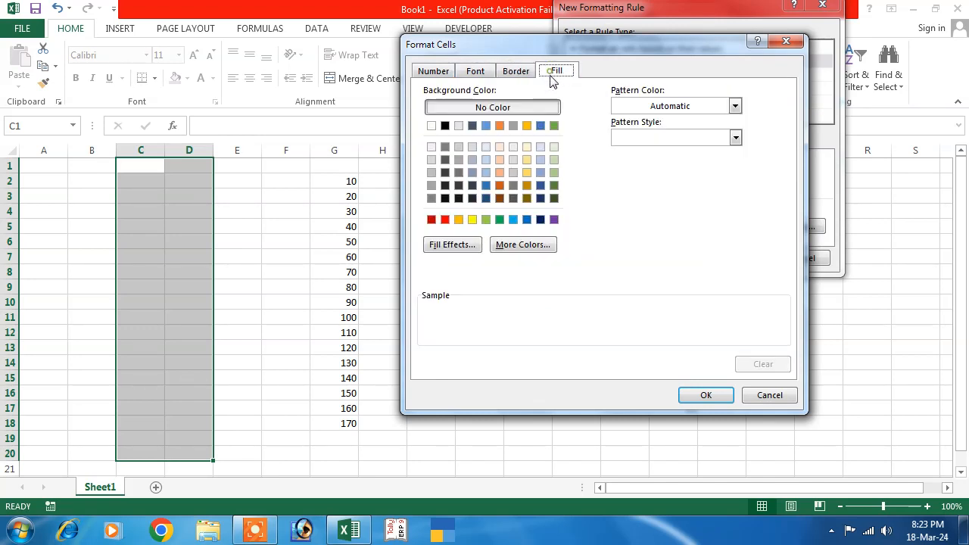
{"action": "left_click", "coordinate": [500, 147]}
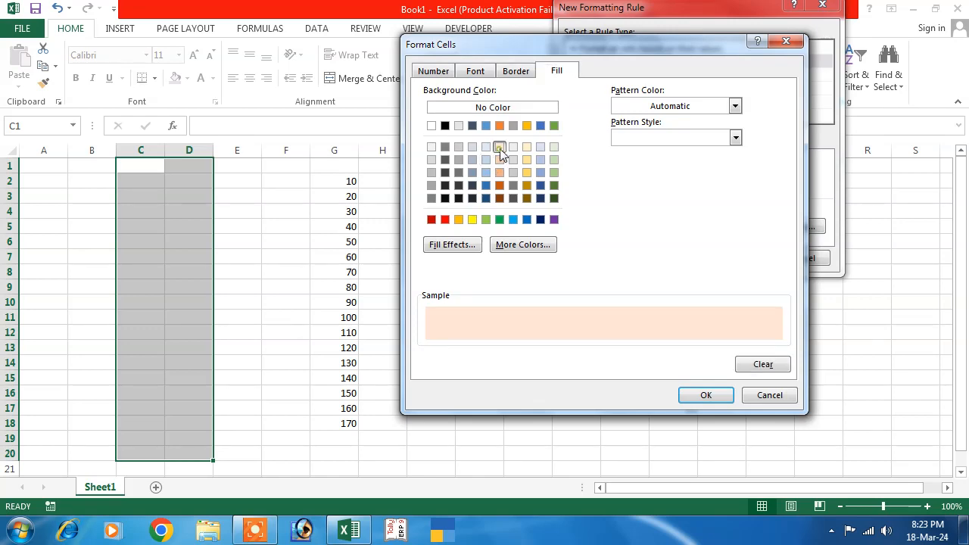
{"action": "left_click", "coordinate": [705, 396]}
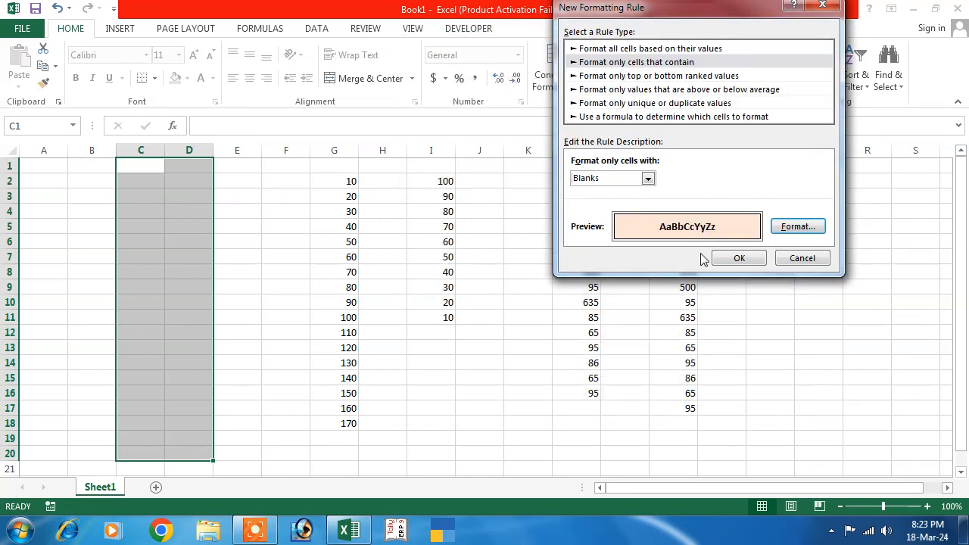
{"action": "left_click", "coordinate": [735, 258]}
{"action": "left_click", "coordinate": [234, 213]}
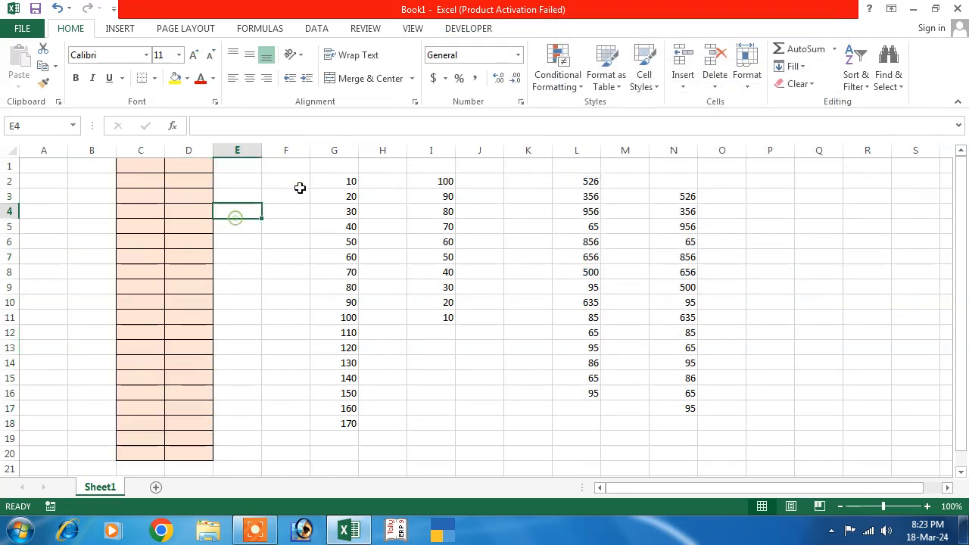
Test the blanks rule by entering sample texts such as fdgfdg, dfgdf and g in C2 and C4:C11, leaving C3 empty.
{"action": "left_click", "coordinate": [150, 193]}
{"action": "left_click", "coordinate": [156, 176]}
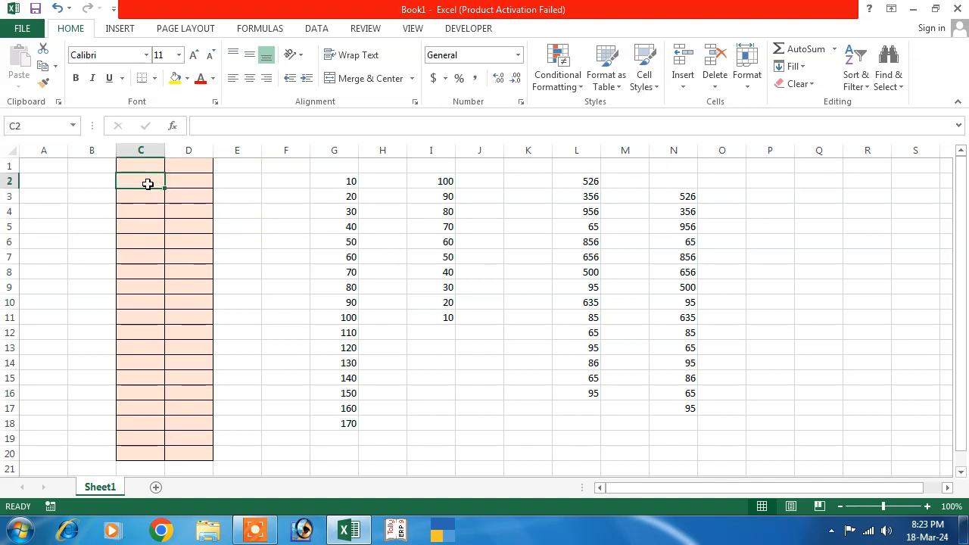
{"action": "type", "text": "fdgfdg"}
{"action": "key", "text": "Return"}
{"action": "key", "text": "Return"}
{"action": "type", "text": "dfgdf"}
{"action": "key", "text": "Return"}
{"action": "type", "text": "g"}
{"action": "key", "text": "Return"}
{"action": "type", "text": "dfgdf"}
{"action": "key", "text": "Return"}
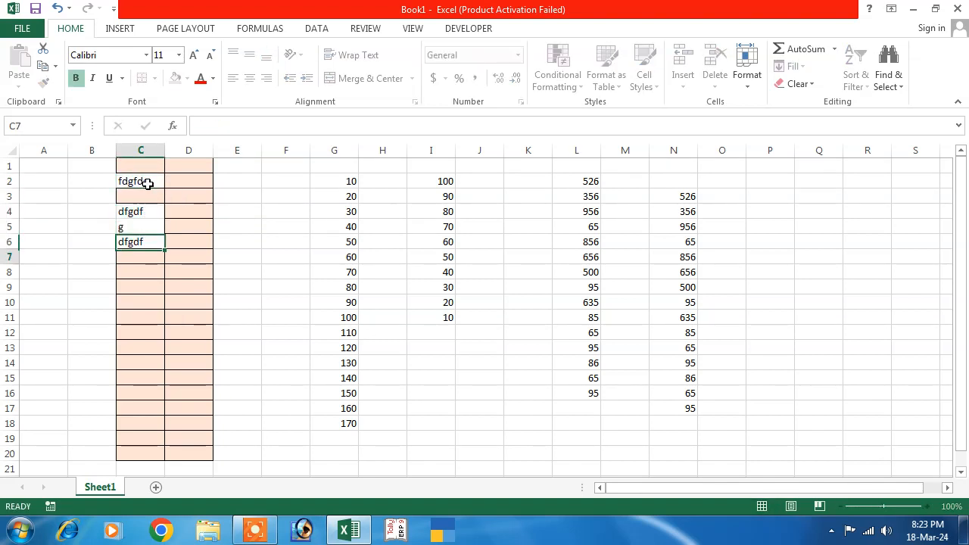
{"action": "type", "text": "dfgdf gdf gdfg dfgdf"}
{"action": "key", "text": "Return"}
{"action": "type", "text": "dfgdf"}
{"action": "key", "text": "Return"}
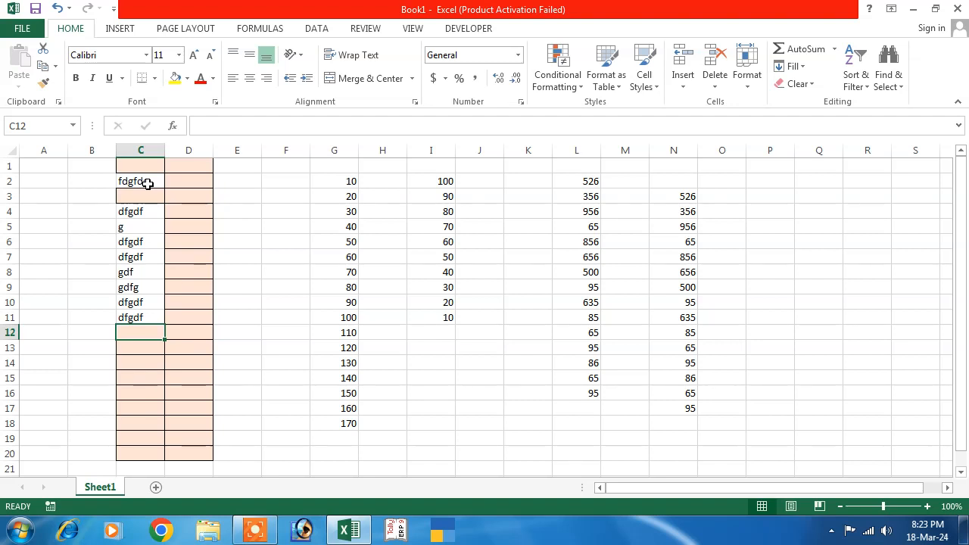
Undo all the sample text entries in column C.
{"action": "key", "text": "ctrl+z"}
{"action": "key", "text": "ctrl+z"}
{"action": "key", "text": "ctrl+z"}
{"action": "key", "text": "ctrl+z"}
{"action": "key", "text": "ctrl+z"}
{"action": "key", "text": "ctrl+z"}
{"action": "key", "text": "ctrl+z"}
{"action": "key", "text": "ctrl+z"}
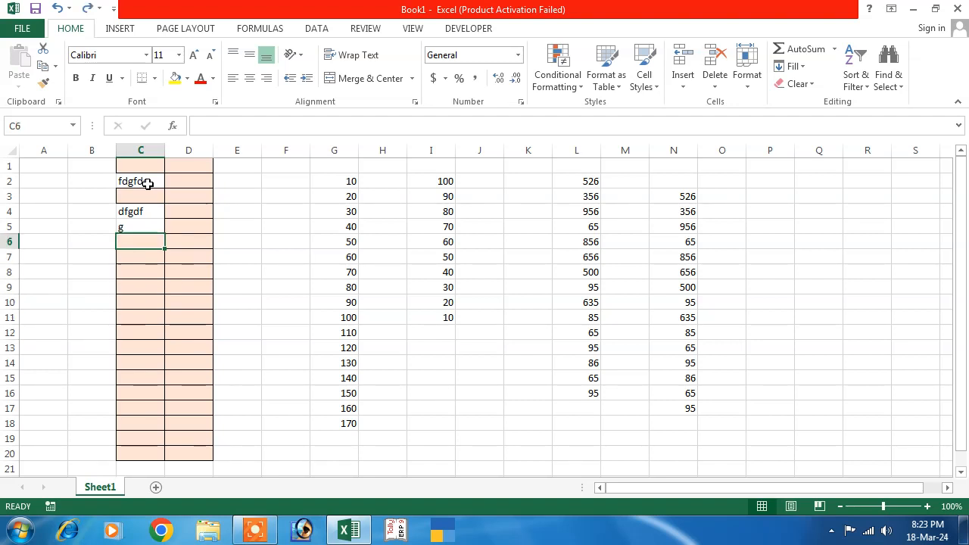
{"action": "key", "text": "ctrl+z"}
{"action": "left_click", "coordinate": [189, 212]}
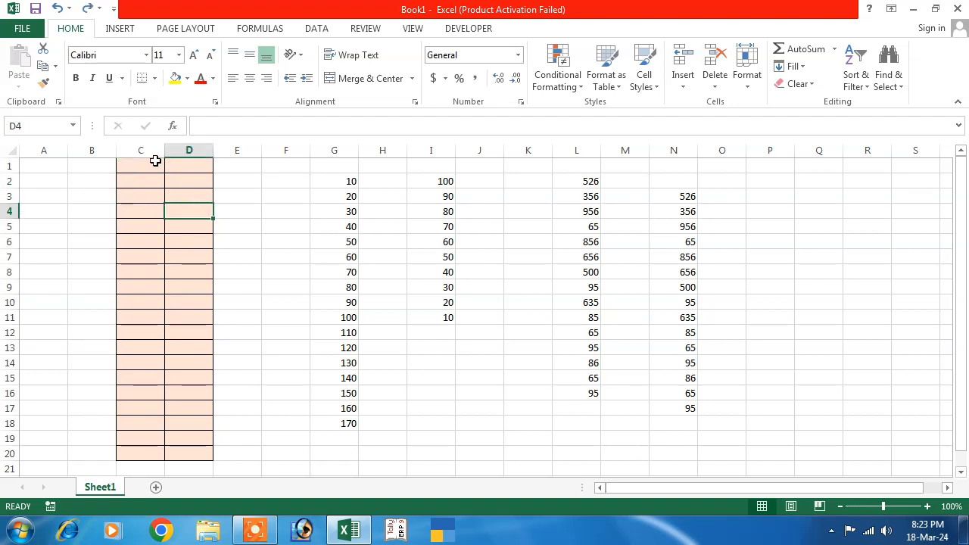
Start another new formatting rule for C1:D20 that formats only cells with No Blanks.
{"action": "left_click_drag", "start_coordinate": [140, 165], "coordinate": [190, 451]}
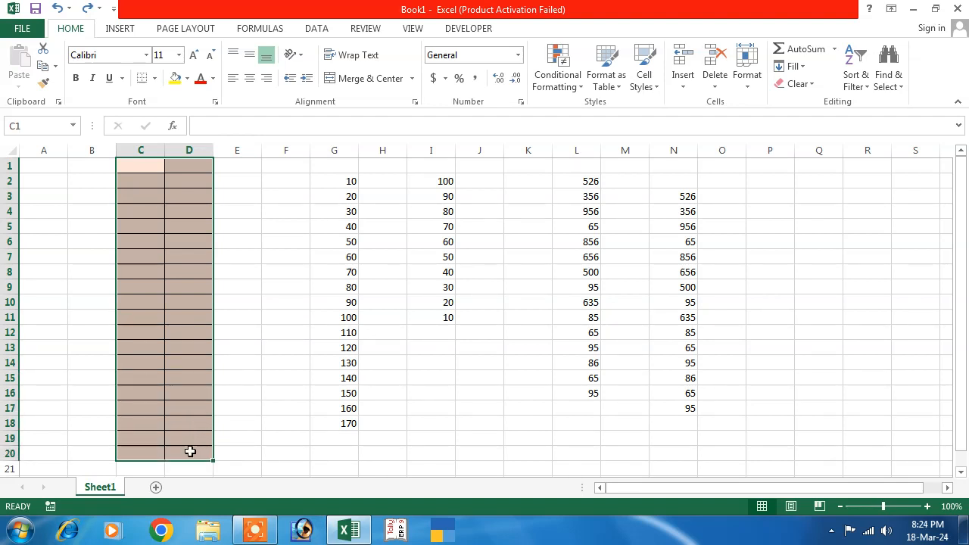
{"action": "left_click", "coordinate": [571, 89]}
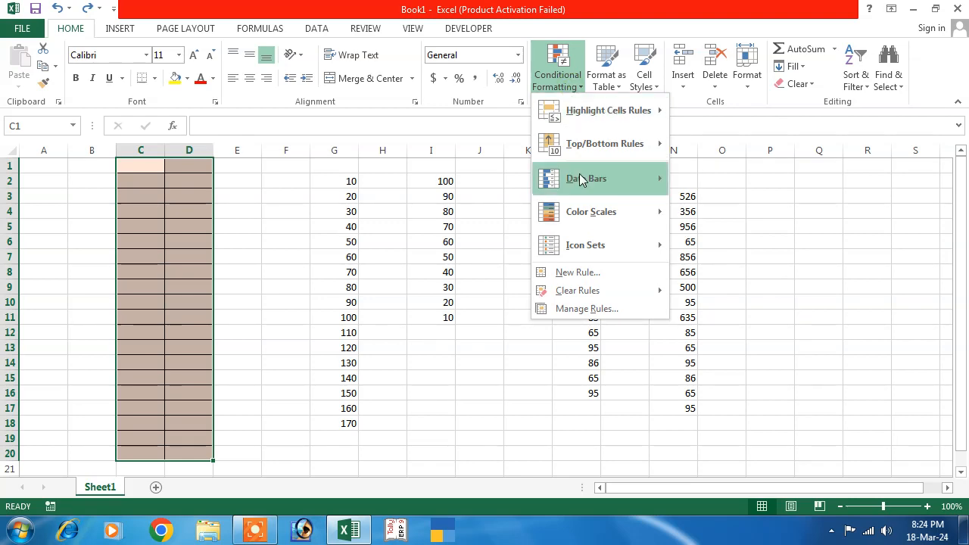
{"action": "left_click", "coordinate": [580, 274]}
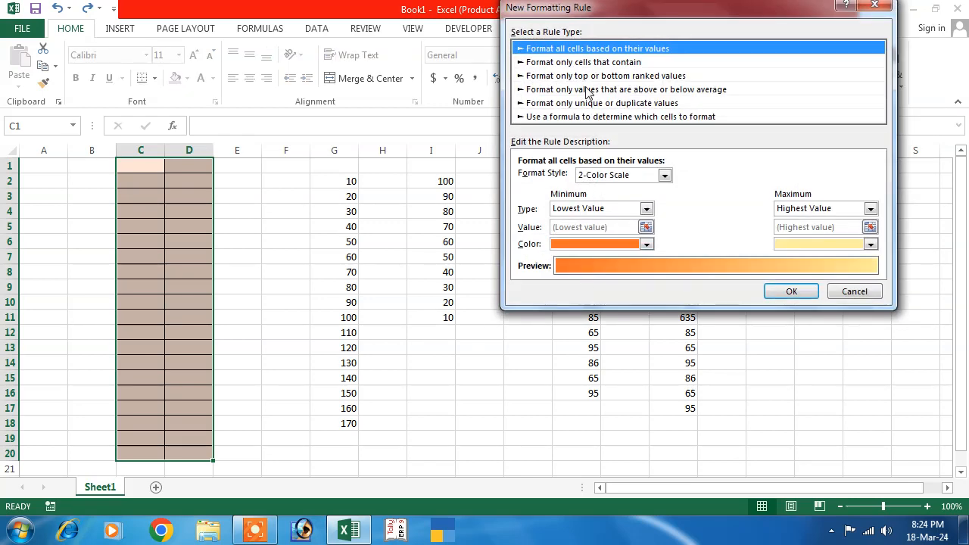
{"action": "left_click", "coordinate": [541, 64]}
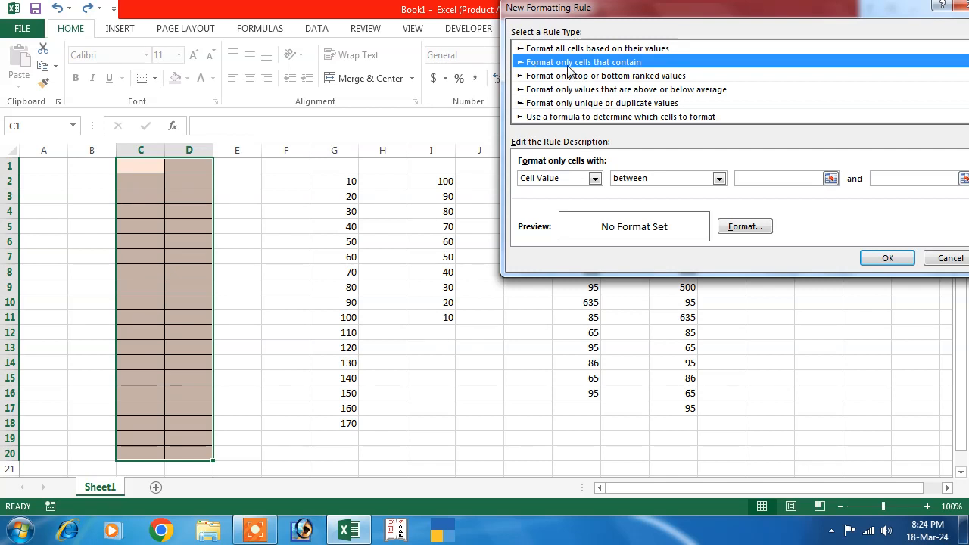
{"action": "left_click", "coordinate": [598, 179]}
{"action": "left_click", "coordinate": [544, 231]}
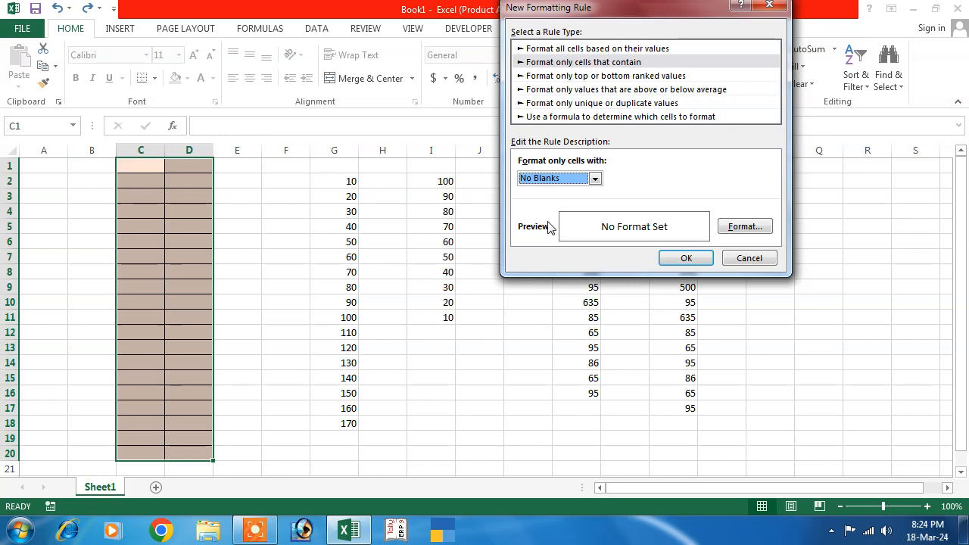
Give the No Blanks rule's format a red background fill and borders on all four cell edges.
{"action": "left_click", "coordinate": [745, 227]}
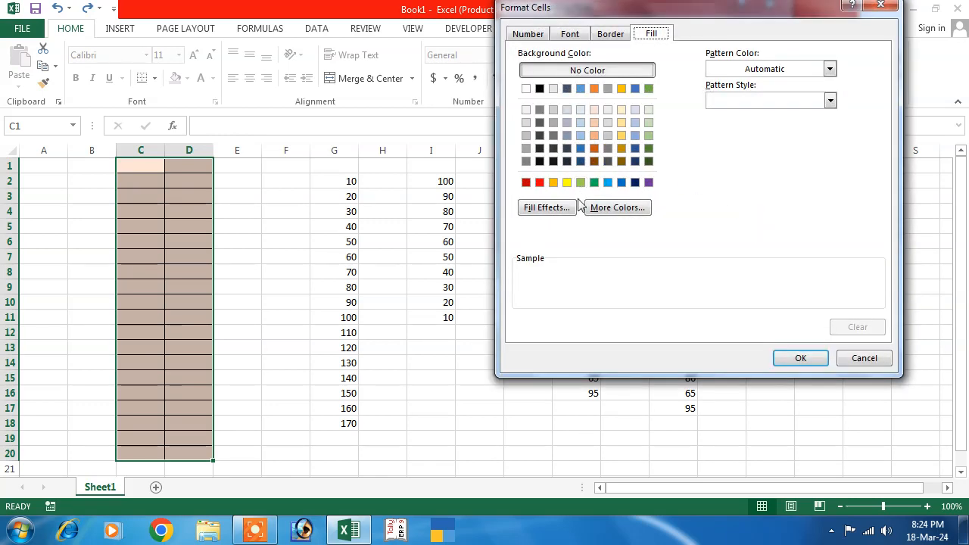
{"action": "left_click", "coordinate": [539, 183]}
{"action": "left_click", "coordinate": [609, 35]}
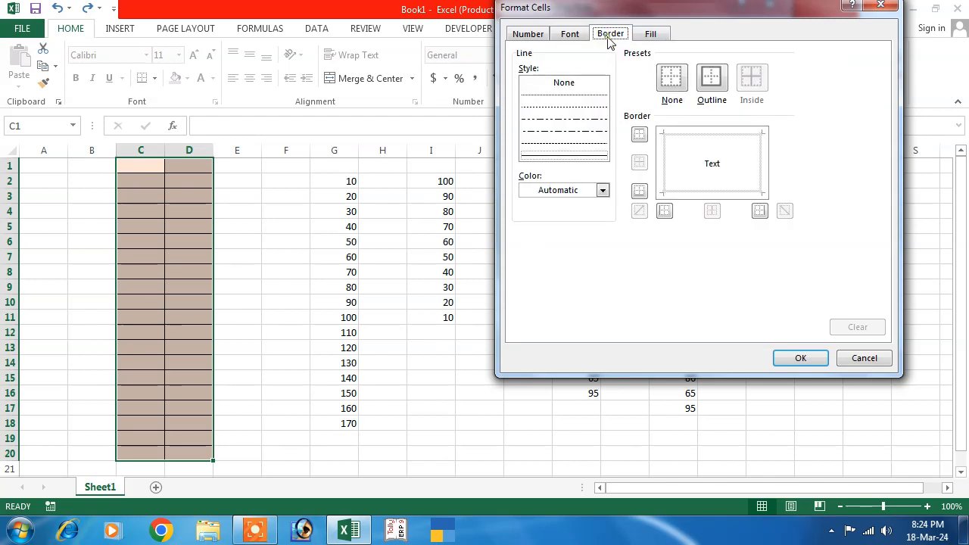
{"action": "left_click", "coordinate": [684, 136]}
{"action": "left_click", "coordinate": [762, 166]}
{"action": "left_click", "coordinate": [733, 193]}
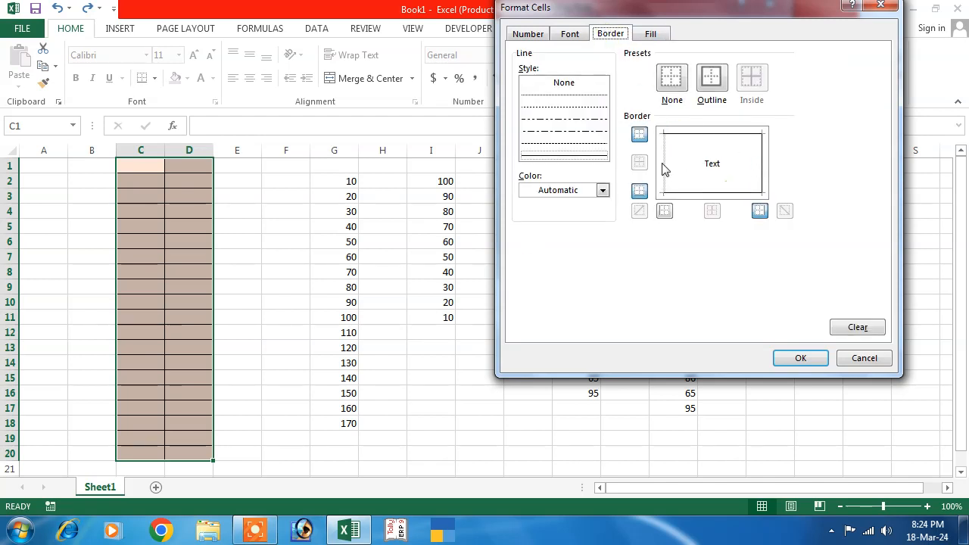
{"action": "left_click", "coordinate": [664, 170]}
Set the format's font to bold black and apply the No Blanks rule to C1:D20.
{"action": "left_click", "coordinate": [569, 34]}
{"action": "left_click", "coordinate": [732, 111]}
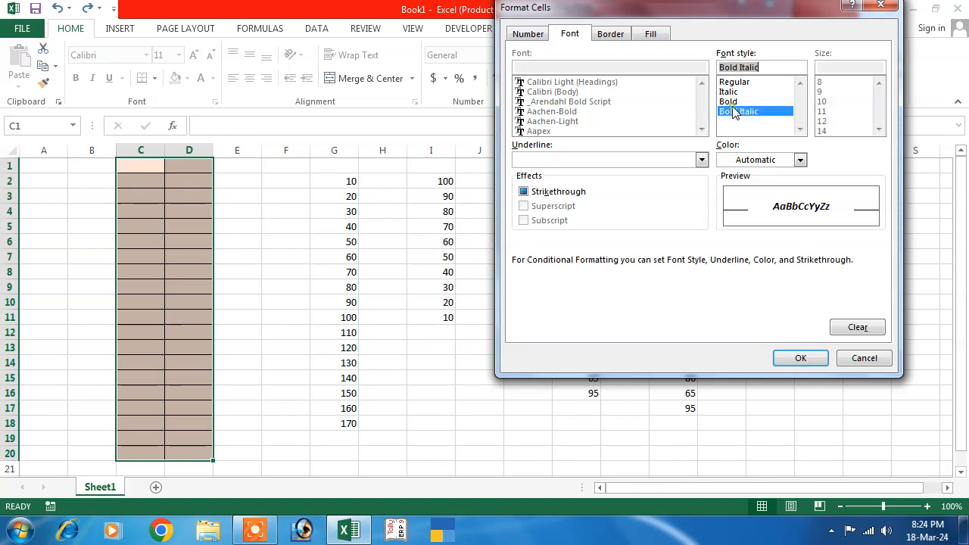
{"action": "left_click", "coordinate": [731, 101]}
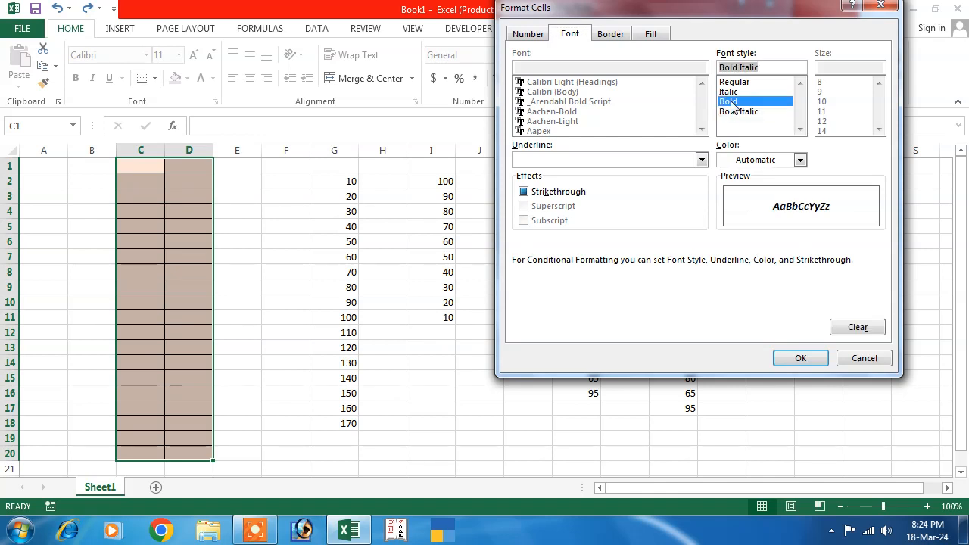
{"action": "left_click", "coordinate": [800, 160]}
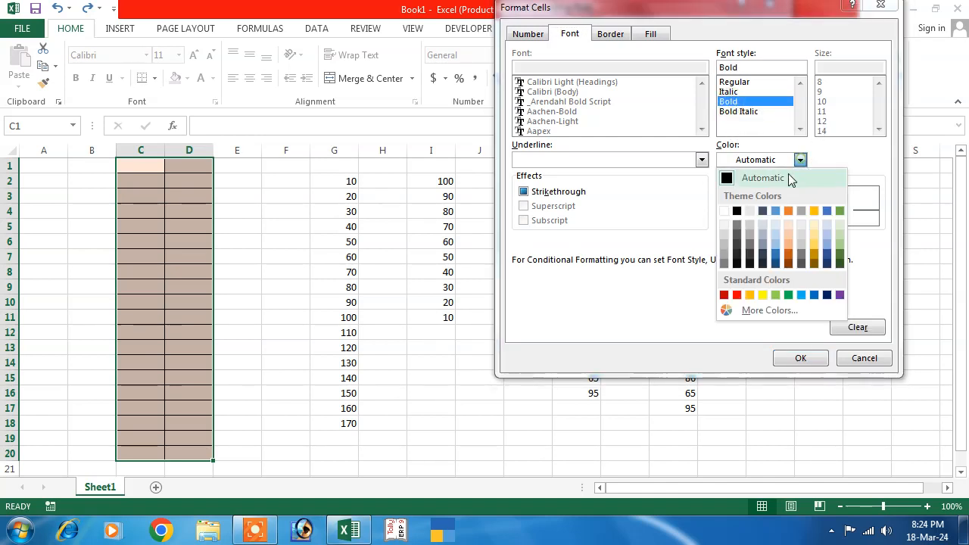
{"action": "left_click", "coordinate": [734, 206]}
{"action": "left_click", "coordinate": [799, 359]}
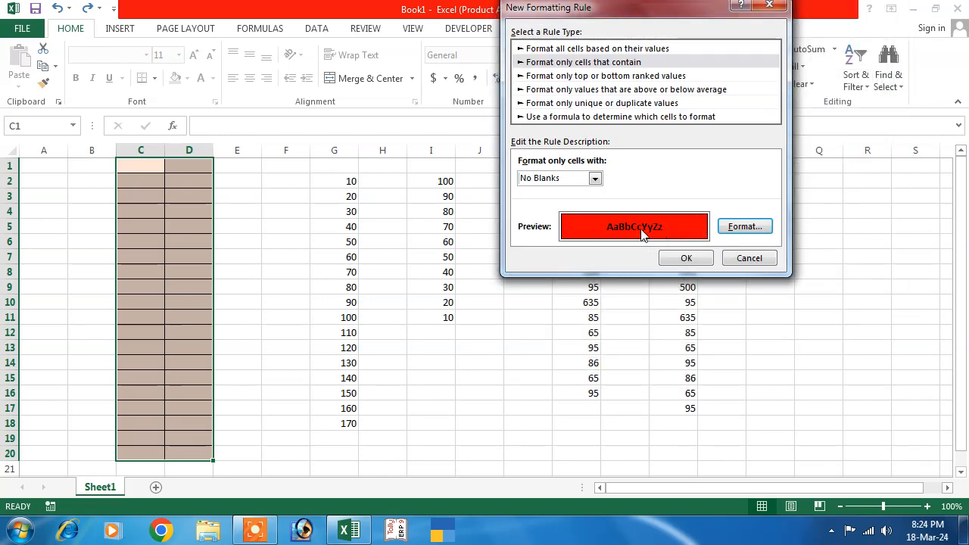
{"action": "left_click", "coordinate": [670, 261]}
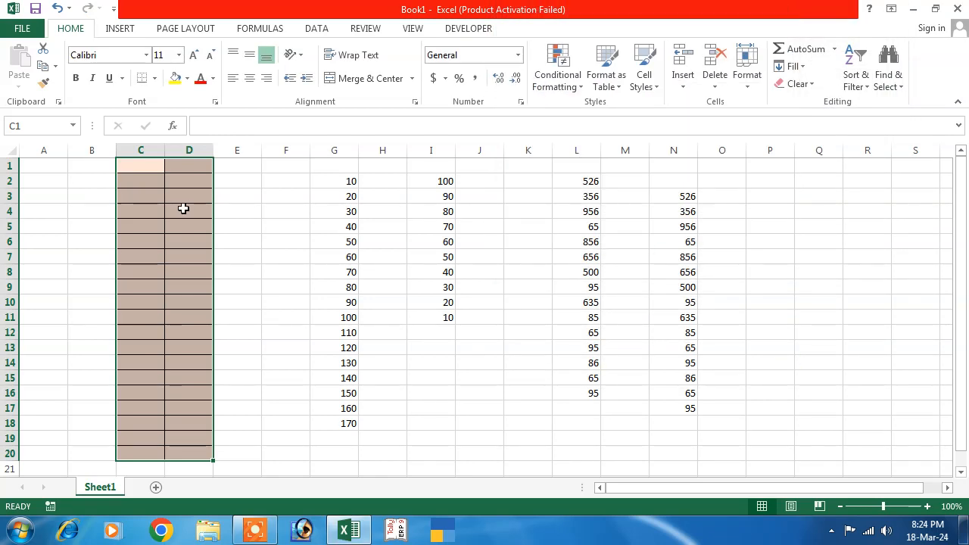
Test the rule by entering abc in D4, avc in D6, f in D7 and y in each cell of D10:D16.
{"action": "left_click", "coordinate": [183, 208]}
{"action": "type", "text": "ab"}
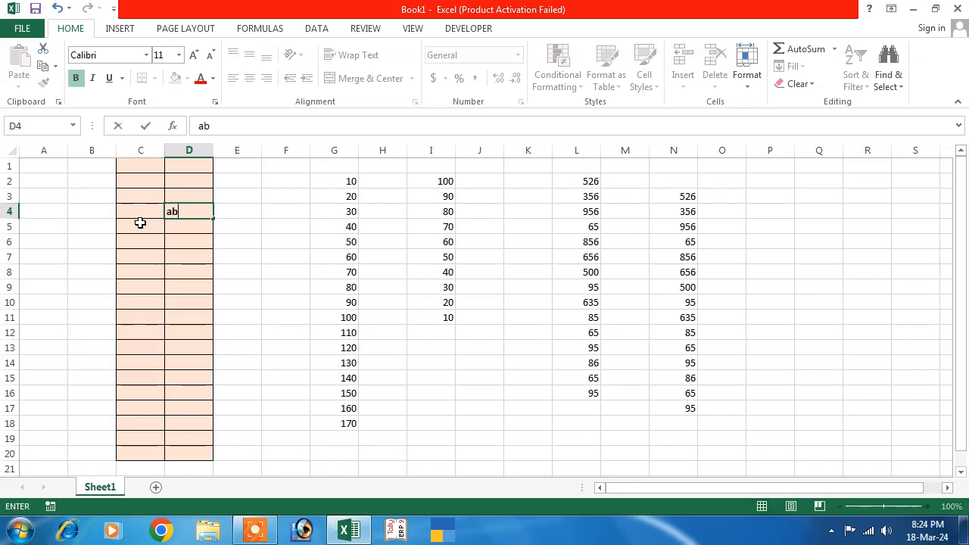
{"action": "type", "text": "c"}
{"action": "key", "text": "Return"}
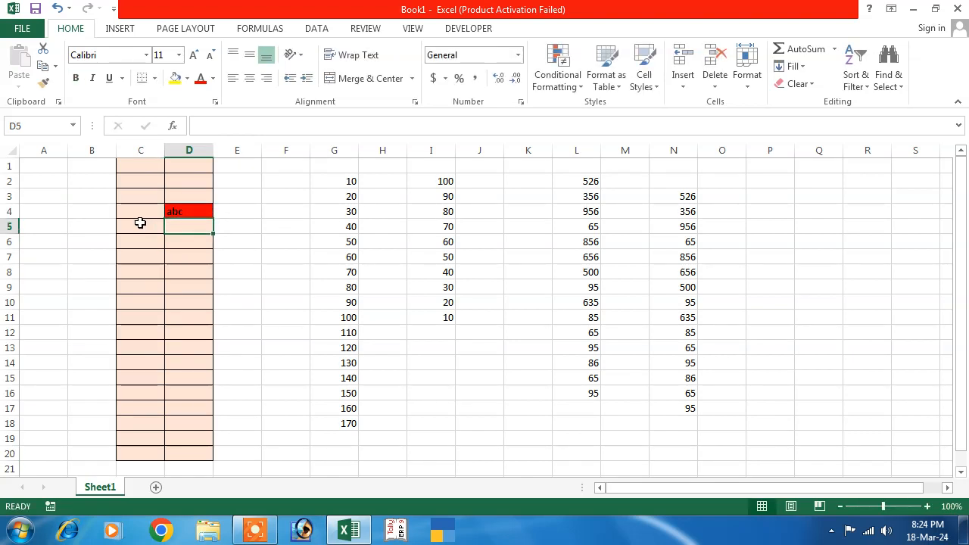
{"action": "key", "text": "Down"}
{"action": "type", "text": "ab"}
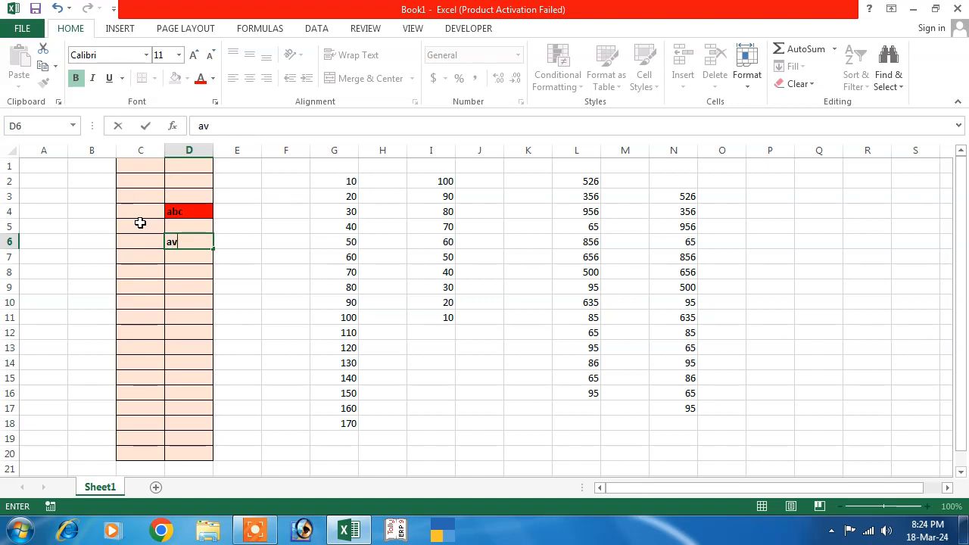
{"action": "type", "text": "c"}
{"action": "key", "text": "Return"}
{"action": "type", "text": "f"}
{"action": "key", "text": "Return"}
{"action": "key", "text": "Return"}
{"action": "key", "text": "Return"}
{"action": "type", "text": "y"}
{"action": "key", "text": "Return"}
{"action": "type", "text": "y"}
{"action": "key", "text": "Return"}
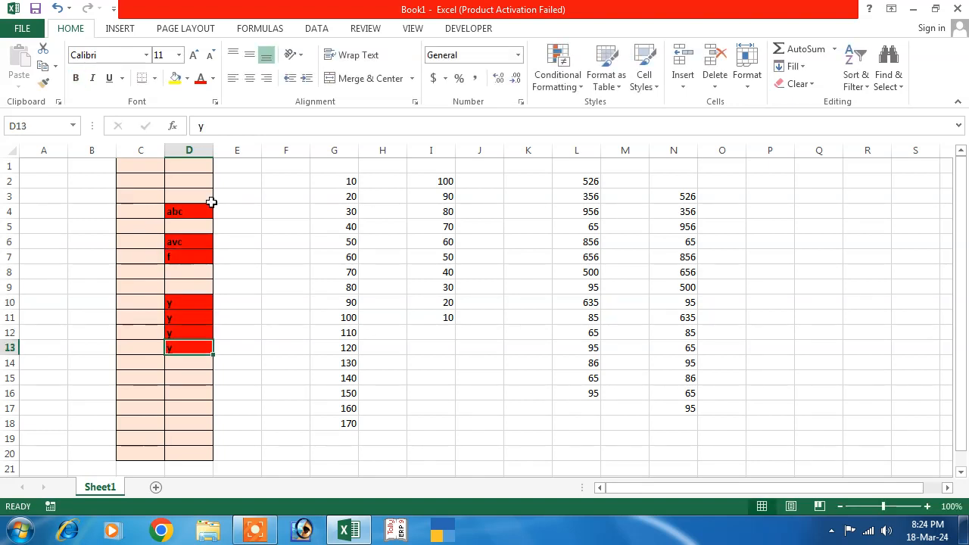
{"action": "type", "text": "y"}
{"action": "key", "text": "Return"}
{"action": "type", "text": "y"}
{"action": "key", "text": "Return"}
{"action": "type", "text": "y"}
{"action": "key", "text": "Return"}
Delete all the test entries in column D one cell at a time, from D16 up to D4.
{"action": "key", "text": "Left"}
{"action": "key", "text": "Left"}
{"action": "key", "text": "Up"}
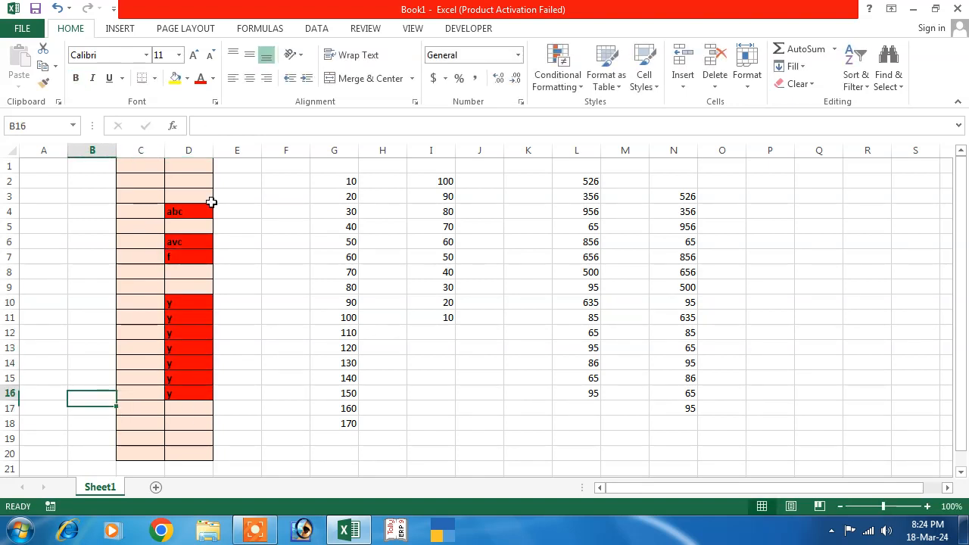
{"action": "key", "text": "Right"}
{"action": "key", "text": "Right"}
{"action": "key", "text": "Delete"}
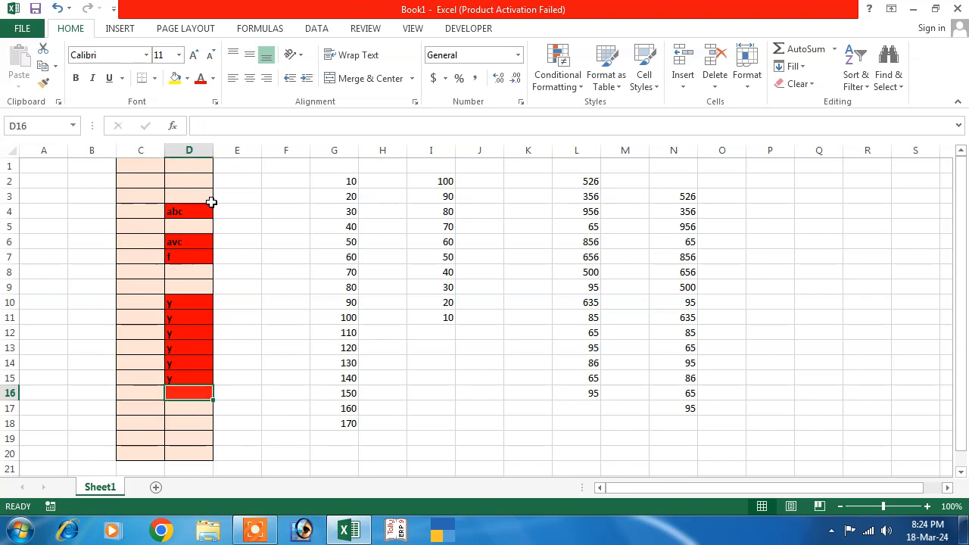
{"action": "key", "text": "Up"}
{"action": "key", "text": "Delete"}
{"action": "key", "text": "Up"}
{"action": "key", "text": "Delete"}
{"action": "key", "text": "Up"}
{"action": "key", "text": "Delete"}
{"action": "key", "text": "Up"}
{"action": "key", "text": "Delete"}
{"action": "key", "text": "Up"}
{"action": "key", "text": "Delete"}
{"action": "key", "text": "Up"}
{"action": "key", "text": "Delete"}
{"action": "key", "text": "Up"}
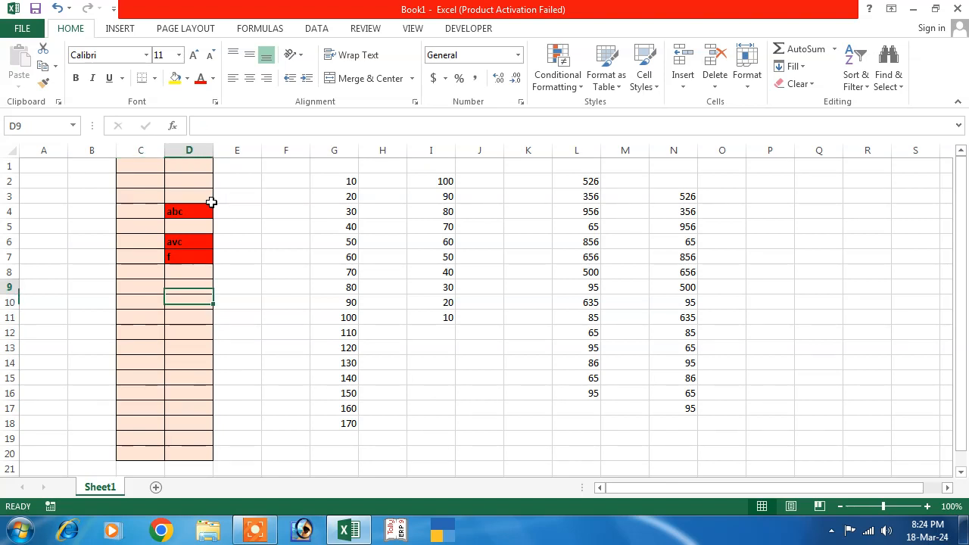
{"action": "key", "text": "Up"}
{"action": "key", "text": "Up"}
{"action": "key", "text": "Delete"}
{"action": "key", "text": "Up"}
{"action": "key", "text": "Delete"}
{"action": "key", "text": "Up"}
{"action": "key", "text": "Up"}
{"action": "key", "text": "Up"}
{"action": "key", "text": "Down"}
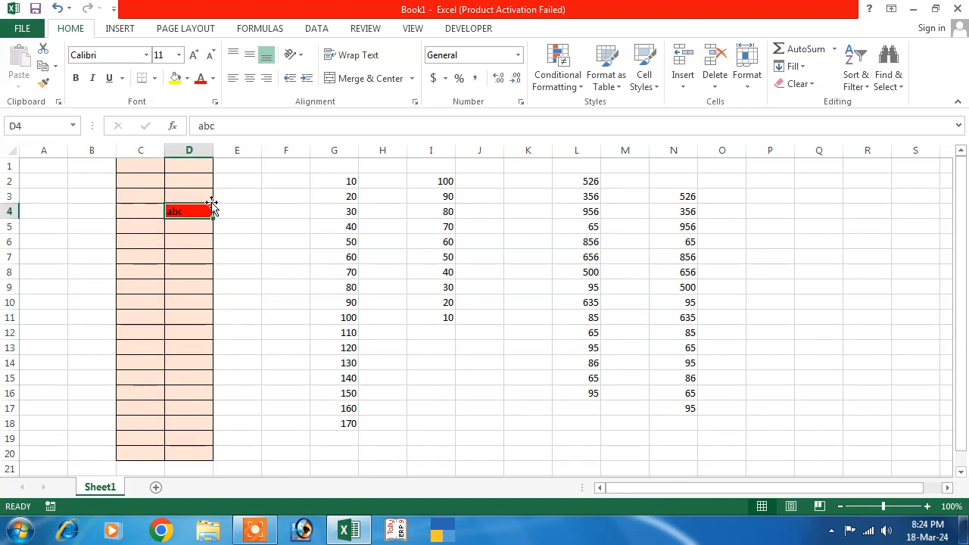
{"action": "key", "text": "Delete"}
{"action": "key", "text": "Right"}
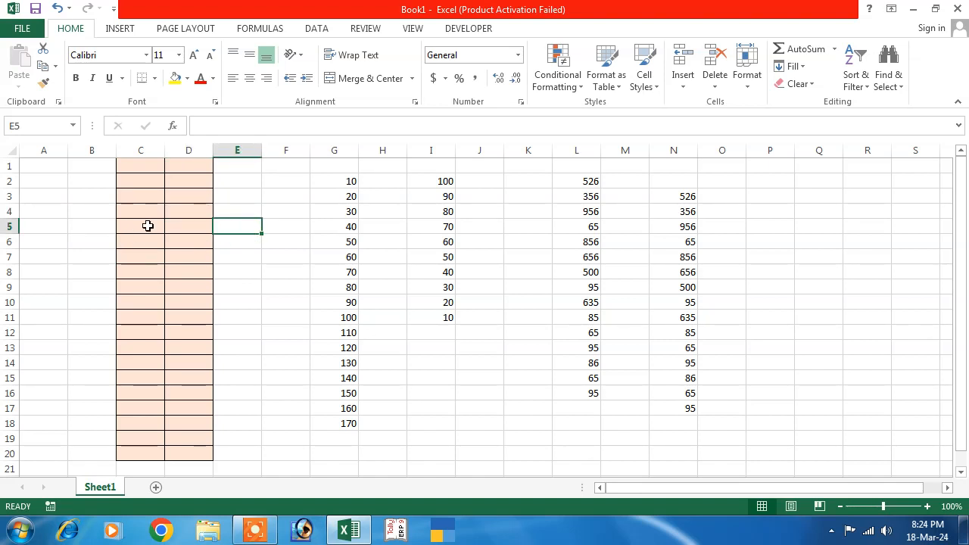
Test the rule in column C by entering fdfds in C4, dsfds in C5, and dsfdsf in C8 and C11.
{"action": "left_click", "coordinate": [152, 208]}
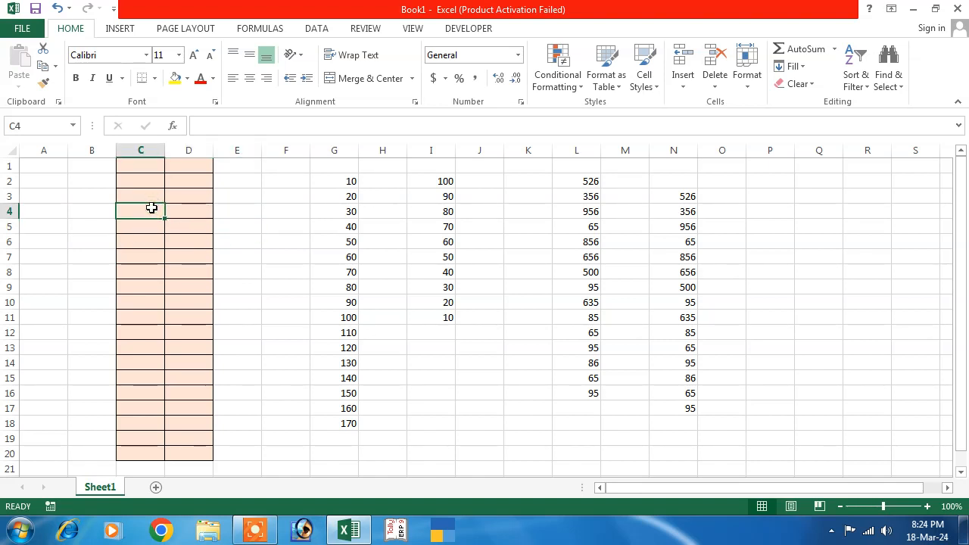
{"action": "type", "text": "fdfds"}
{"action": "key", "text": "Return"}
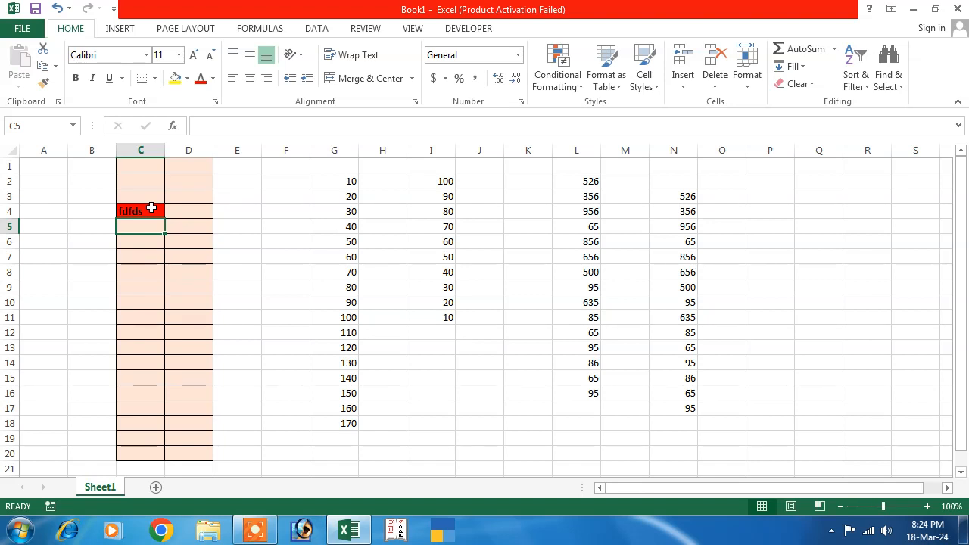
{"action": "type", "text": "dsfds"}
{"action": "key", "text": "Return"}
{"action": "key", "text": "Return"}
{"action": "key", "text": "Return"}
{"action": "type", "text": "dsfdsf"}
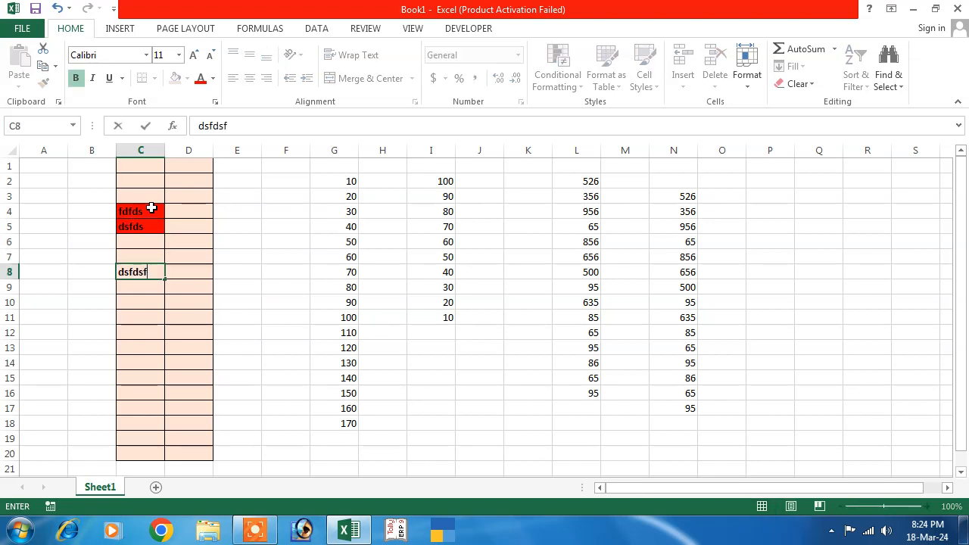
{"action": "key", "text": "Return"}
{"action": "key", "text": "Return"}
{"action": "key", "text": "Return"}
{"action": "type", "text": "dsfdsf"}
{"action": "key", "text": "Return"}
{"action": "key", "text": "Return"}
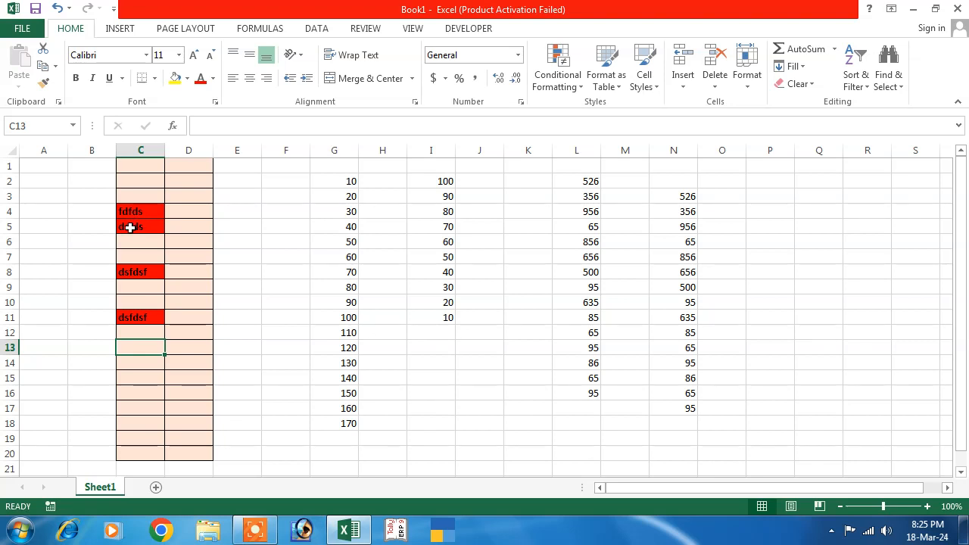
Undo the test entries in column C and the deletion of abc in D4, and select D4.
{"action": "key", "text": "ctrl+z"}
{"action": "key", "text": "ctrl+z"}
{"action": "key", "text": "ctrl+z"}
{"action": "key", "text": "ctrl+z"}
{"action": "key", "text": "ctrl+z"}
{"action": "left_click", "coordinate": [180, 237]}
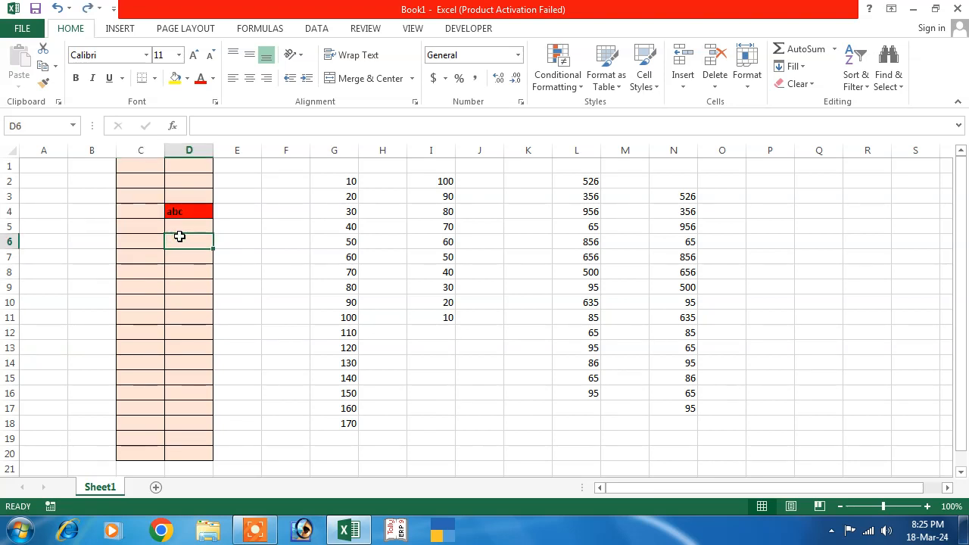
{"action": "key", "text": "Up"}
{"action": "key", "text": "Up"}
{"action": "key", "text": "Up"}
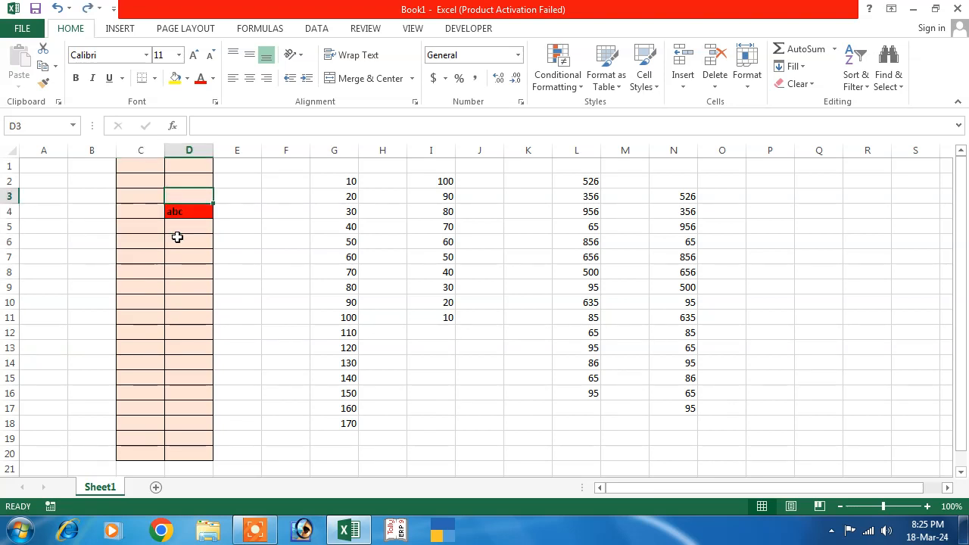
{"action": "key", "text": "Down"}
{"action": "key", "text": "Down"}
{"action": "left_click", "coordinate": [188, 214]}
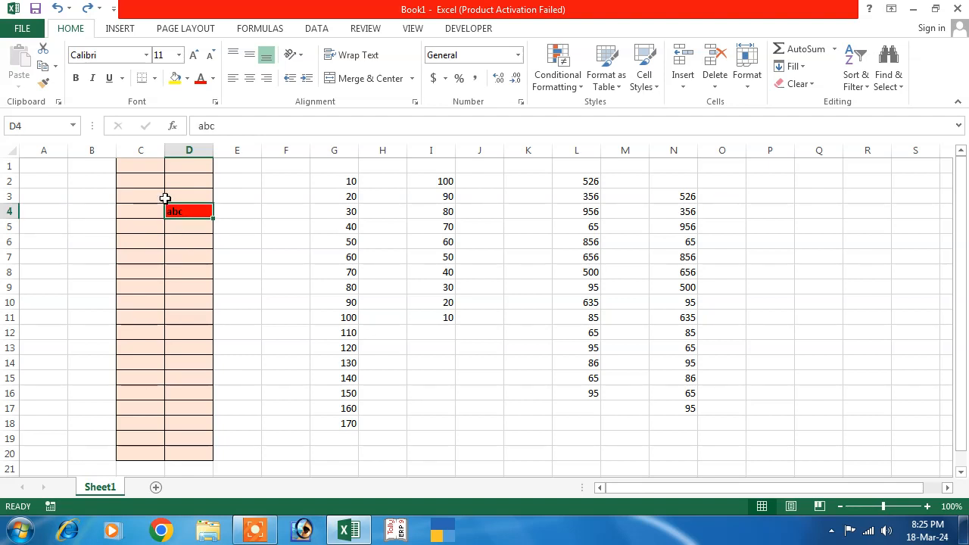
Open the No Blanks rule of C1:D20 for editing from the Conditional Formatting Rules Manager.
{"action": "left_click_drag", "start_coordinate": [141, 168], "coordinate": [183, 455]}
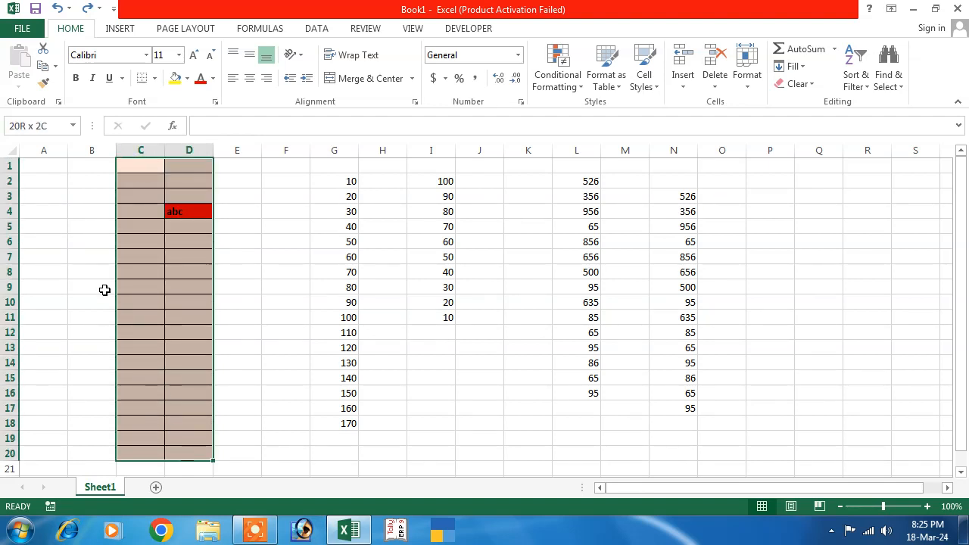
{"action": "left_click", "coordinate": [555, 81]}
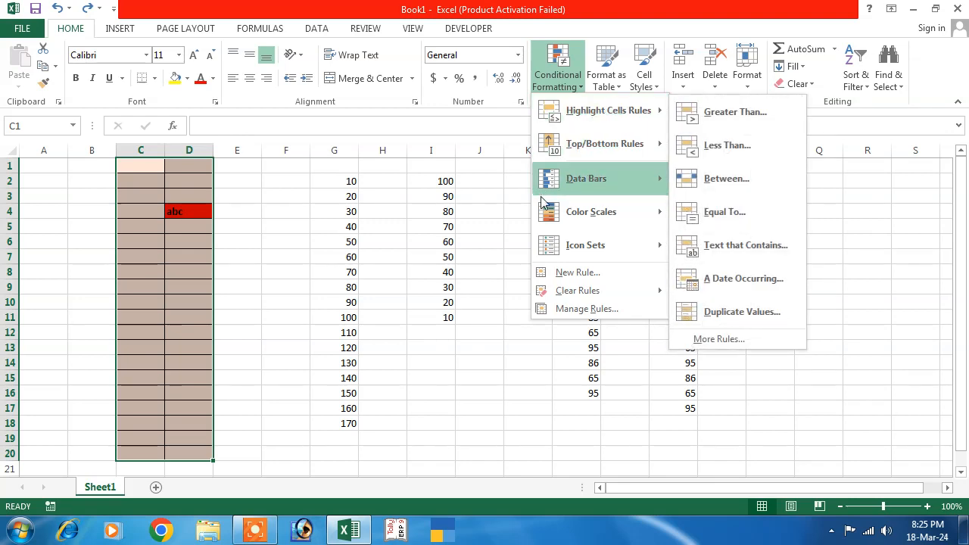
{"action": "left_click", "coordinate": [567, 310]}
{"action": "left_click", "coordinate": [607, 120]}
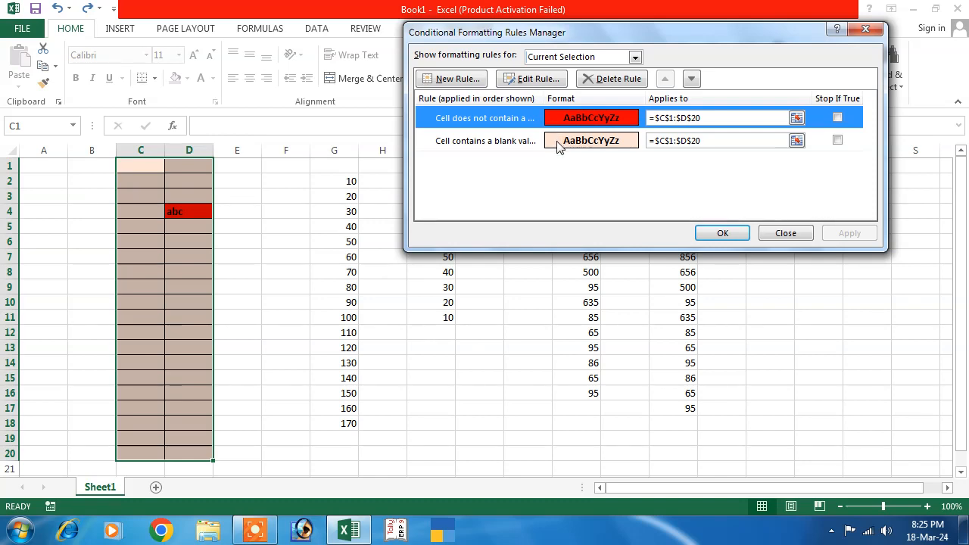
{"action": "left_click", "coordinate": [557, 143]}
{"action": "left_click", "coordinate": [558, 119]}
{"action": "left_click", "coordinate": [534, 79]}
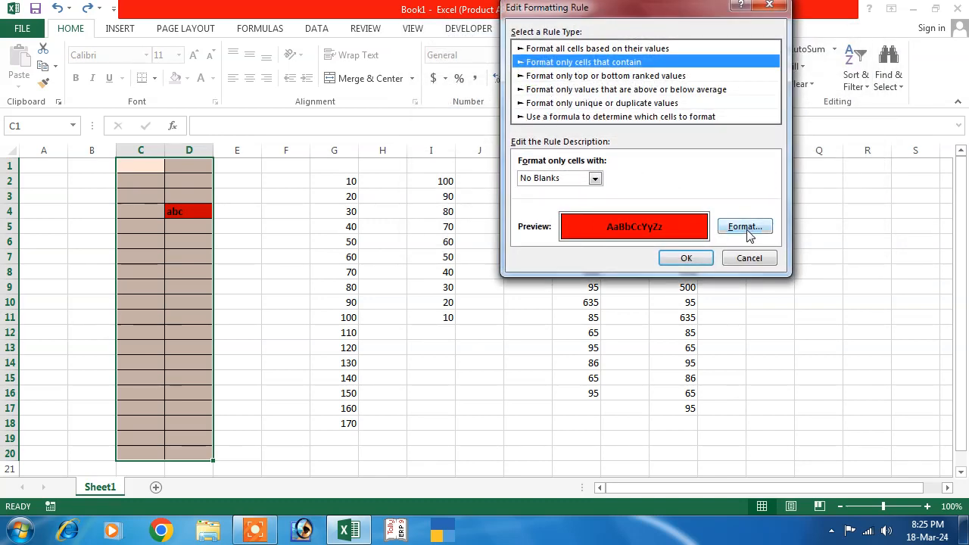
Give the No Blanks rule a two-color gradient fill with yellow as Color 1 and light blue as Color 2.
{"action": "left_click", "coordinate": [746, 229]}
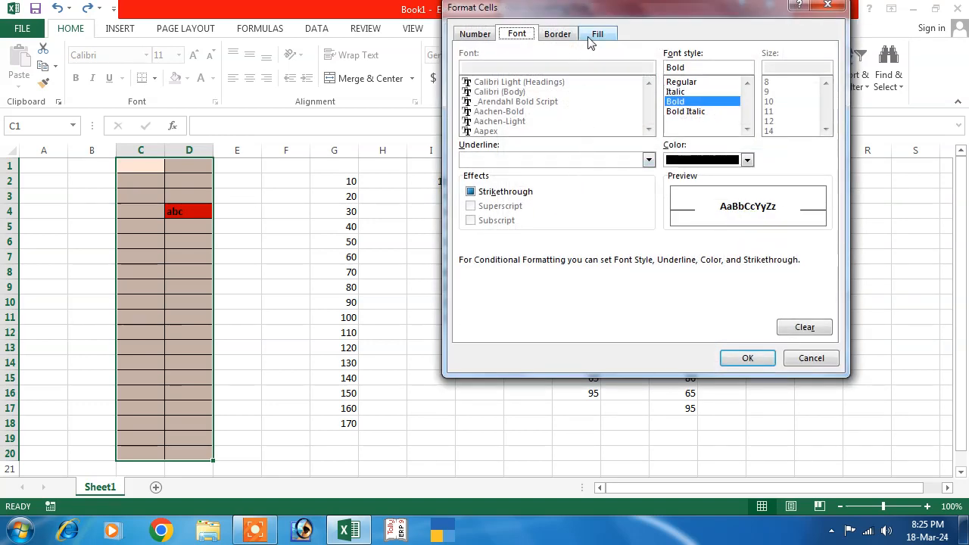
{"action": "left_click", "coordinate": [594, 36]}
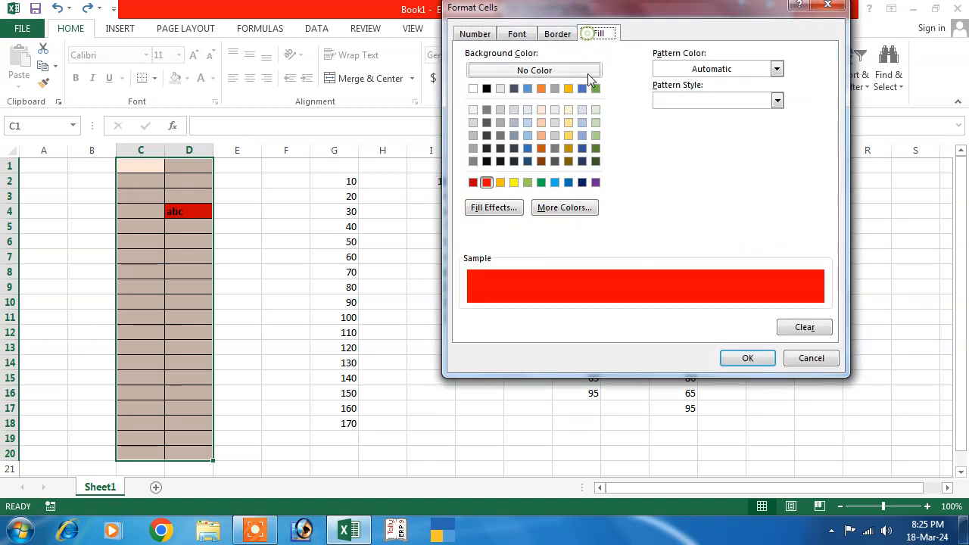
{"action": "left_click", "coordinate": [501, 214]}
{"action": "left_click", "coordinate": [522, 223]}
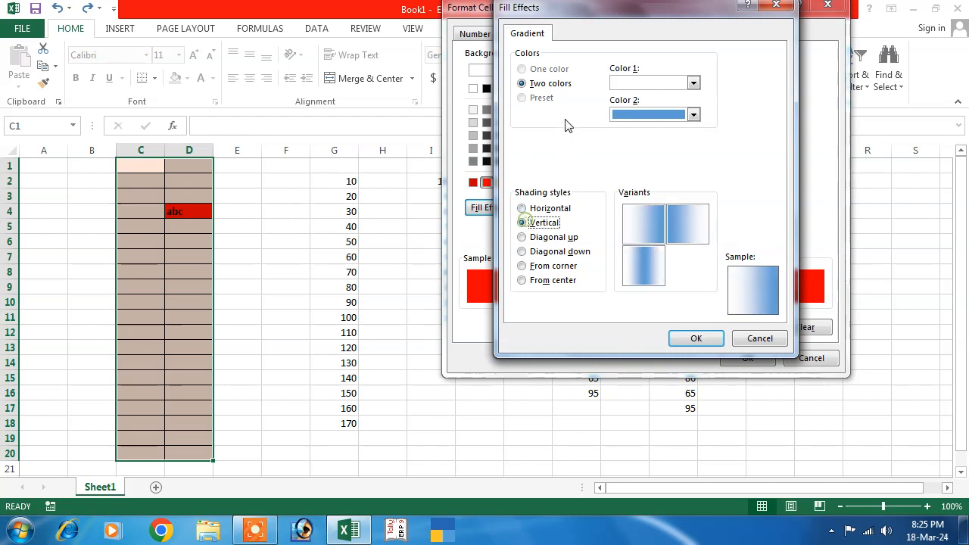
{"action": "left_click", "coordinate": [694, 83]}
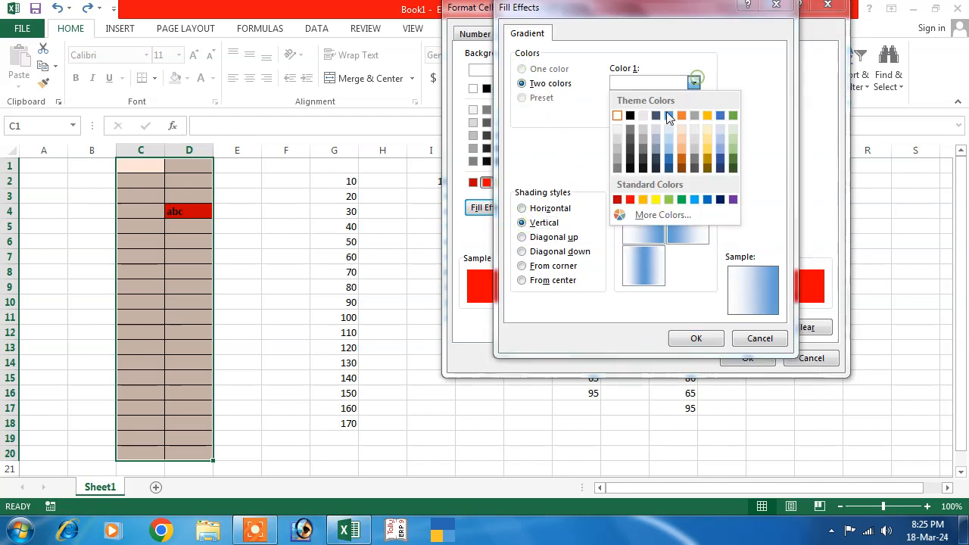
{"action": "left_click", "coordinate": [631, 160]}
{"action": "left_click", "coordinate": [693, 83]}
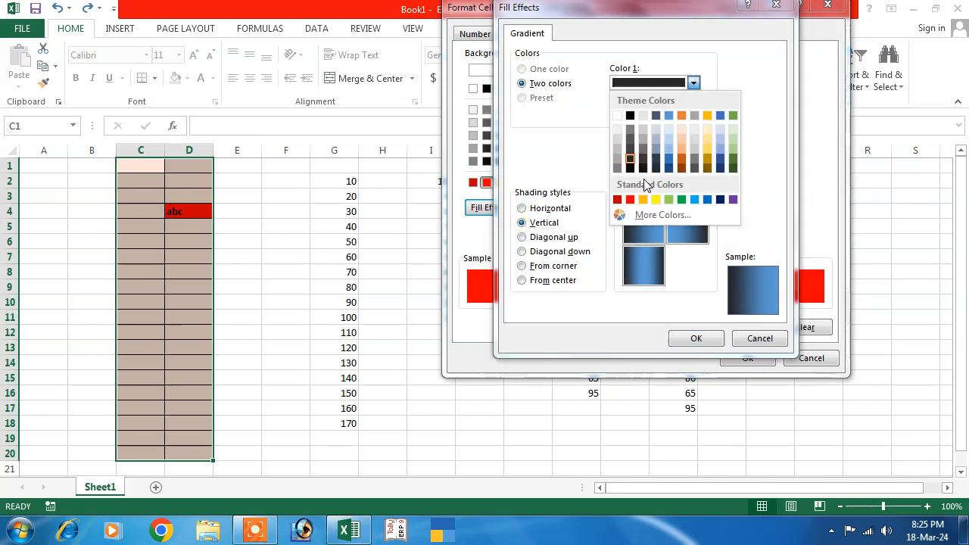
{"action": "left_click", "coordinate": [708, 160]}
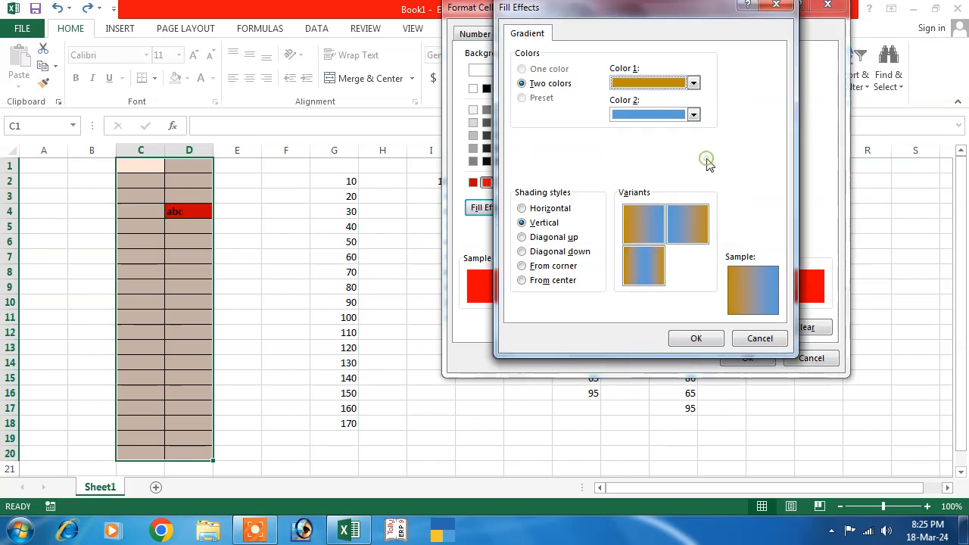
{"action": "left_click", "coordinate": [693, 82]}
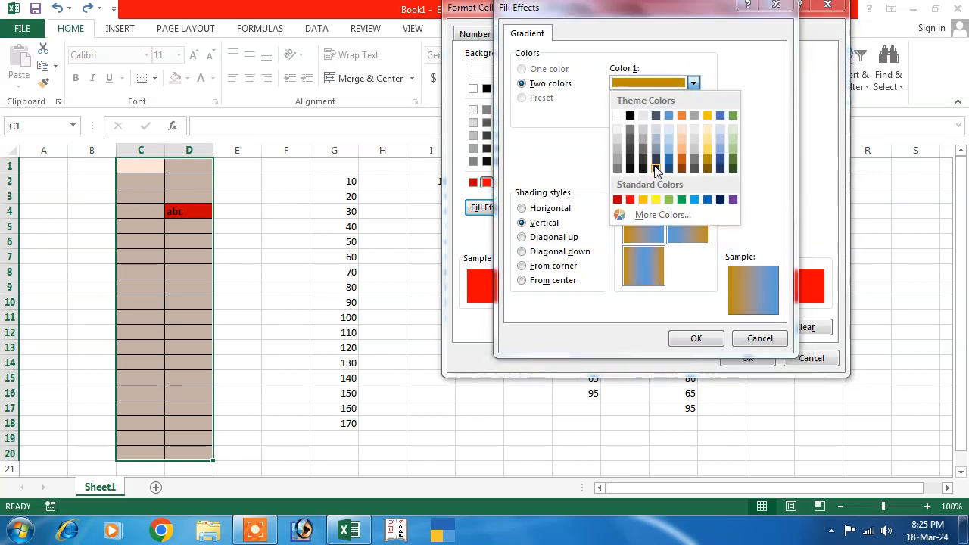
{"action": "left_click", "coordinate": [656, 200]}
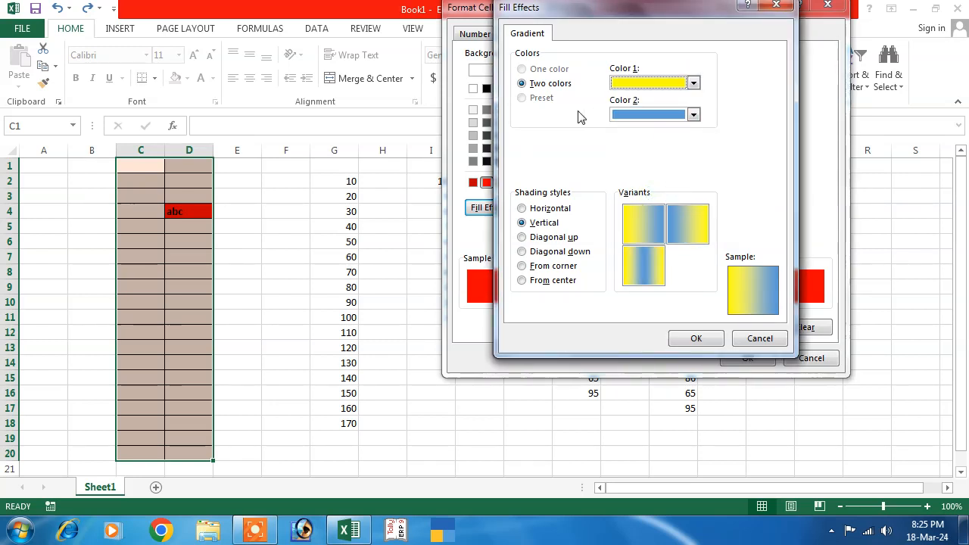
{"action": "left_click", "coordinate": [692, 114]}
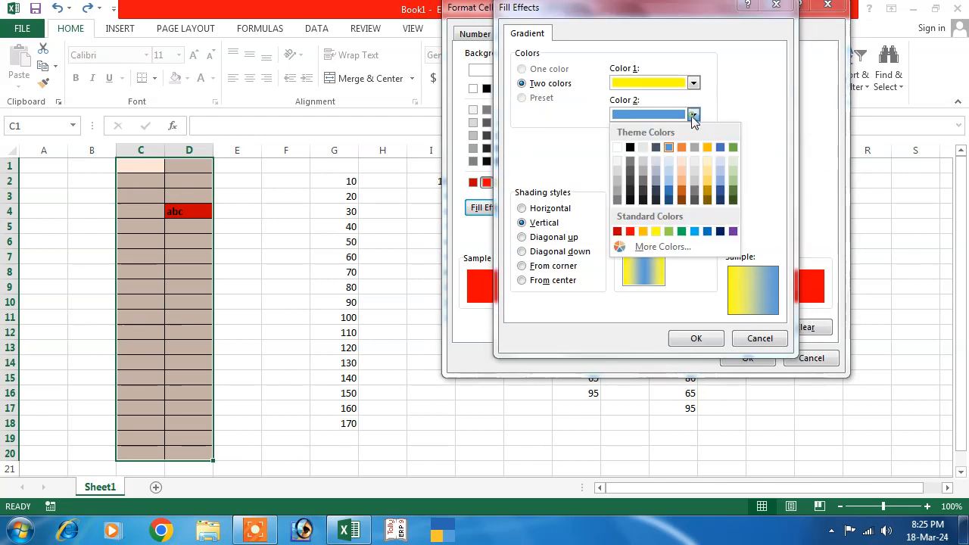
{"action": "left_click", "coordinate": [670, 161]}
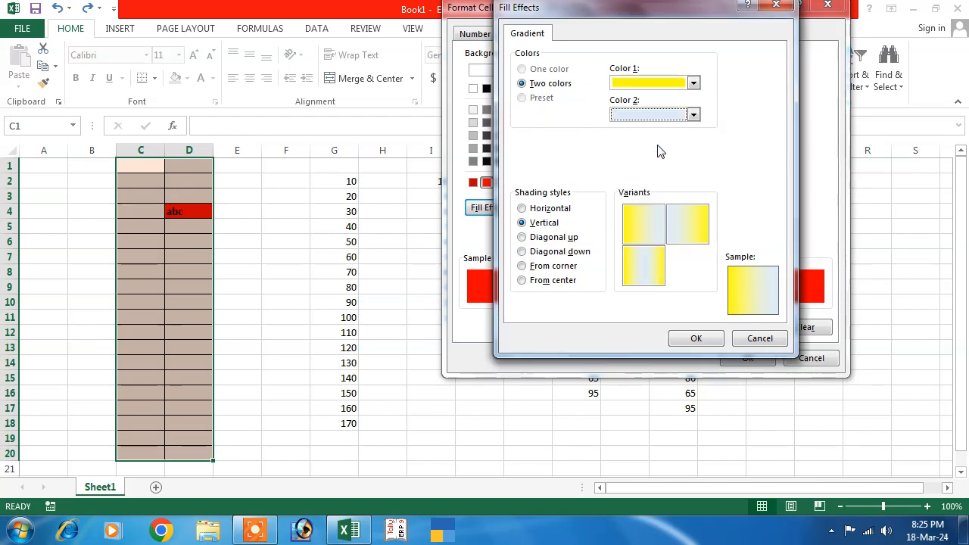
Set the gradient's shading style to From center and apply the edited rule to the sheet.
{"action": "left_click", "coordinate": [523, 238]}
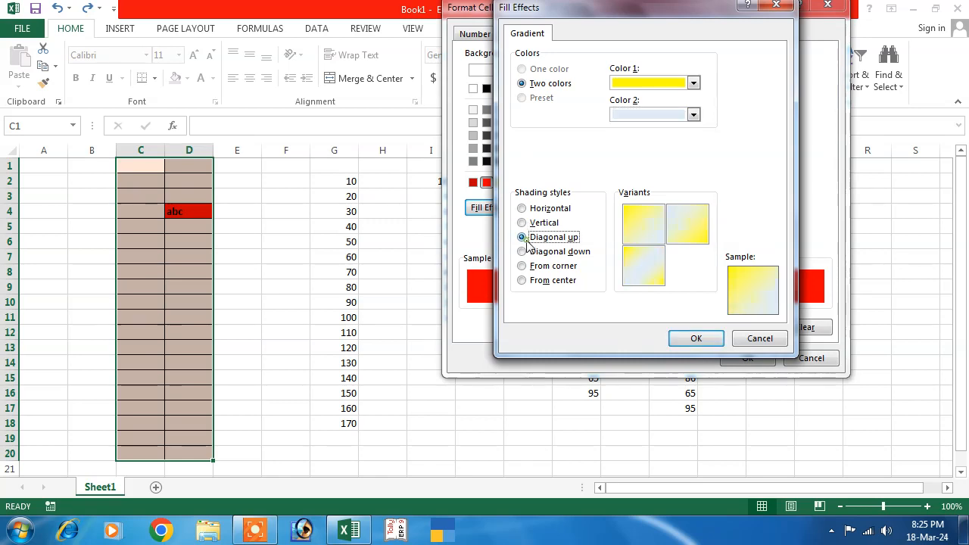
{"action": "left_click", "coordinate": [522, 252]}
{"action": "left_click", "coordinate": [523, 266]}
{"action": "left_click", "coordinate": [522, 280]}
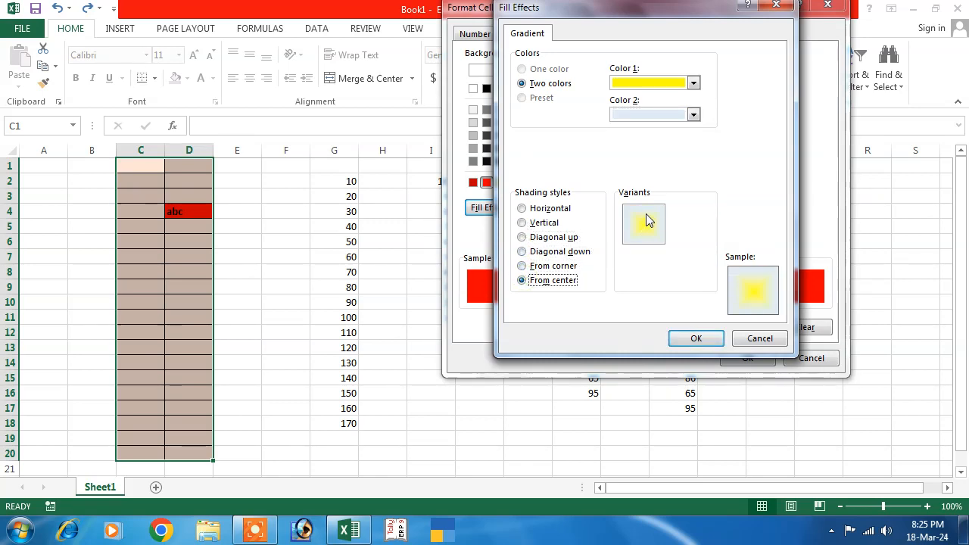
{"action": "left_click", "coordinate": [696, 340]}
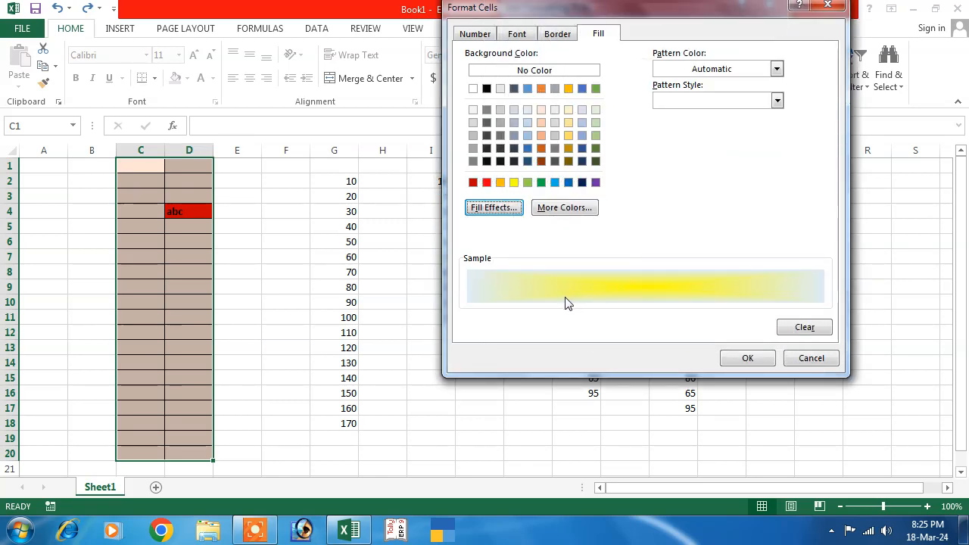
{"action": "left_click", "coordinate": [727, 356]}
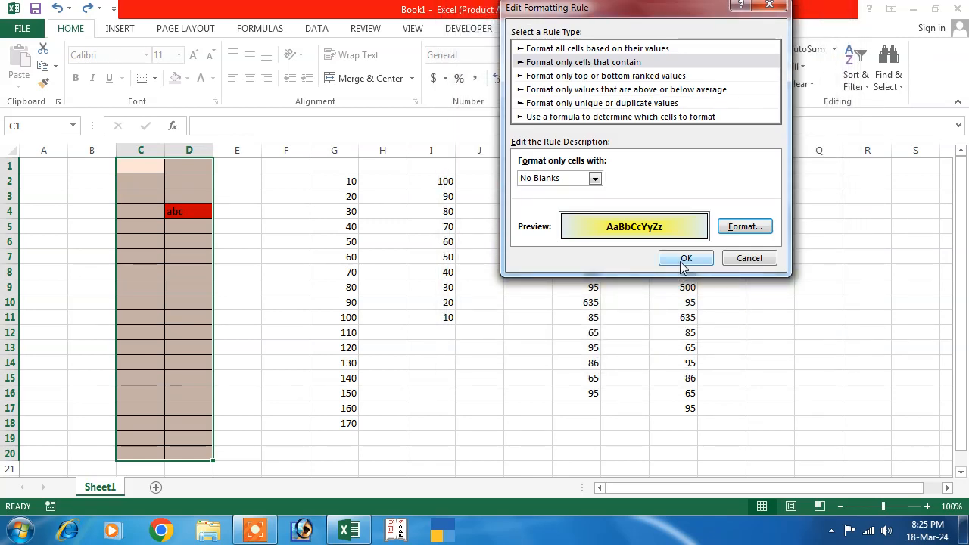
{"action": "left_click", "coordinate": [683, 260]}
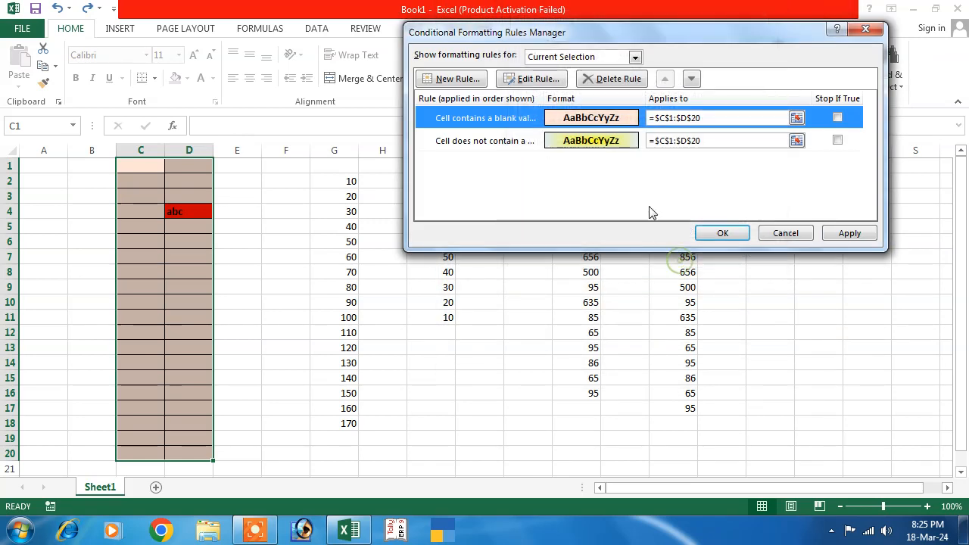
{"action": "left_click", "coordinate": [719, 234]}
Test the edited rule by entering sdfdsf in D5, dsf in D8:D12, fd in D13:D14, sfd in D15 and fd in D16.
{"action": "left_click", "coordinate": [184, 224]}
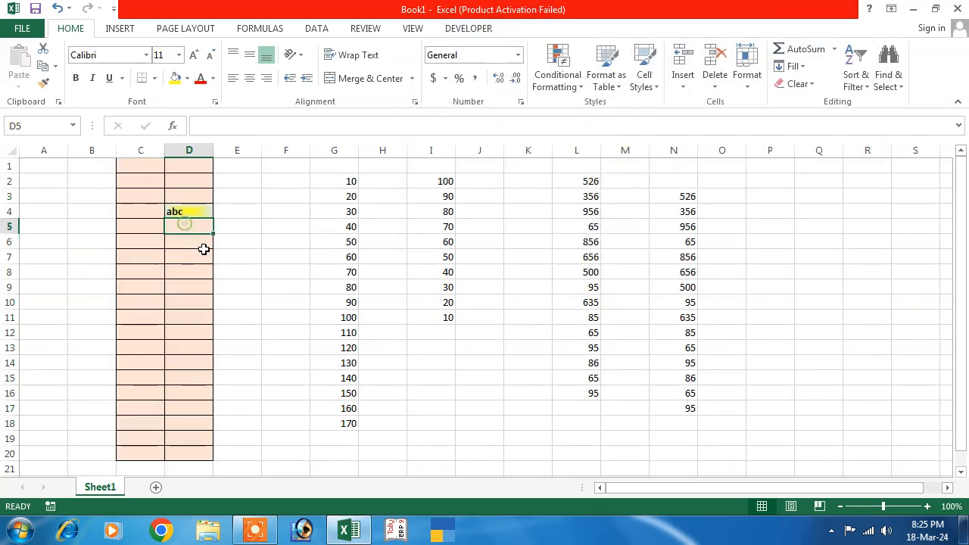
{"action": "type", "text": "sdfdsf"}
{"action": "key", "text": "Return"}
{"action": "key", "text": "Return"}
{"action": "key", "text": "Return"}
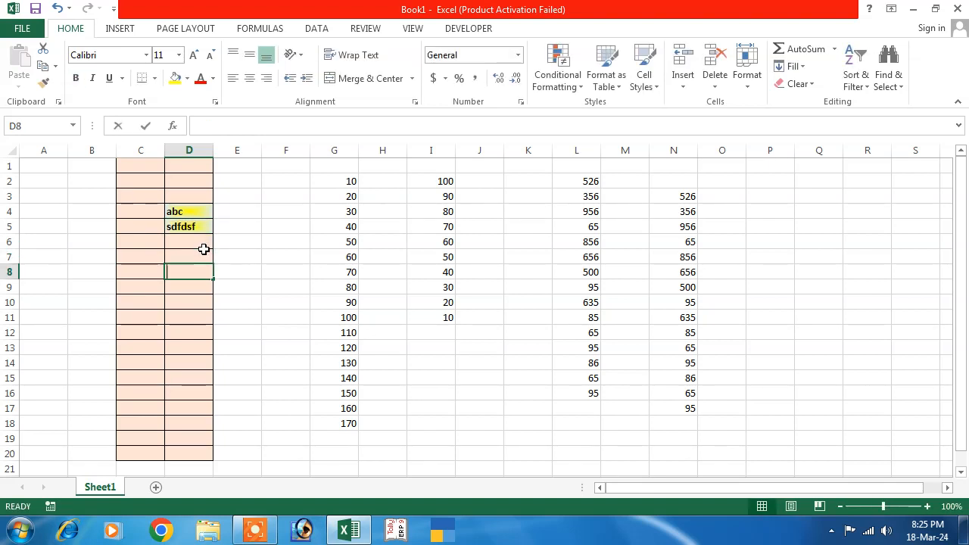
{"action": "type", "text": "dsf dsf dsf dsf dsf fd fd sfd fd"}
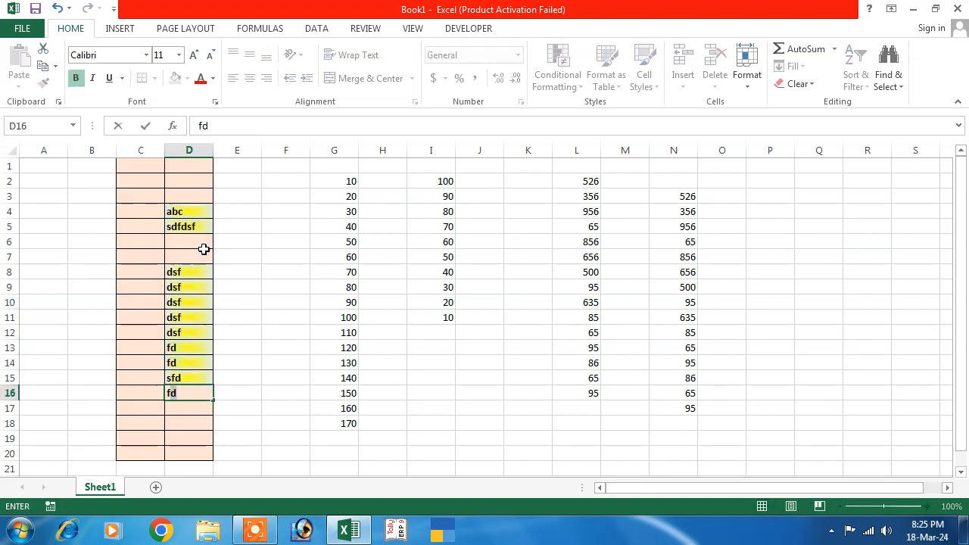
Shorten D16 to f and clear the test entries in D15, D14, D12 up to D8, and D5.
{"action": "key", "text": "BackSpace"}
{"action": "key", "text": "Up"}
{"action": "key", "text": "BackSpace"}
{"action": "key", "text": "Up"}
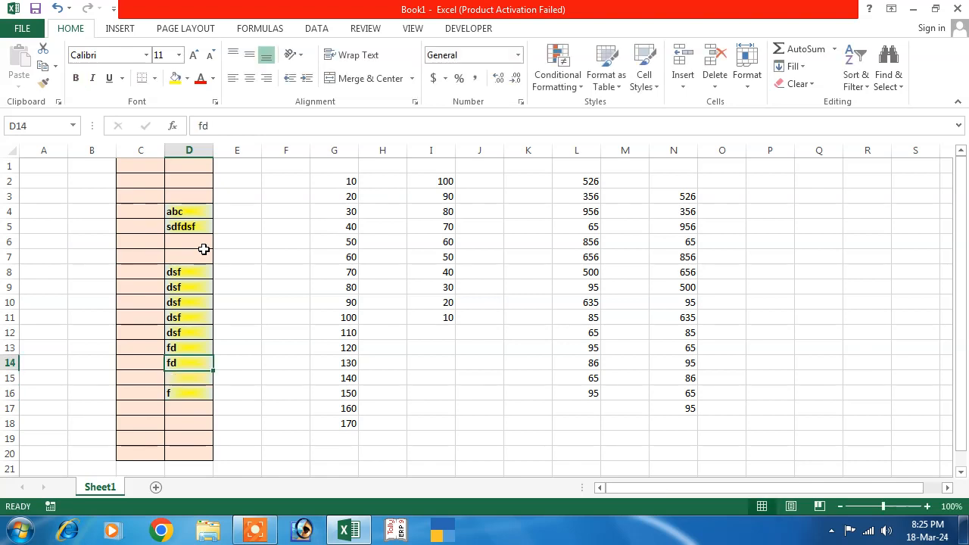
{"action": "key", "text": "BackSpace"}
{"action": "key", "text": "Up"}
{"action": "key", "text": "Up"}
{"action": "key", "text": "BackSpace"}
{"action": "key", "text": "Up"}
{"action": "key", "text": "BackSpace"}
{"action": "key", "text": "Up"}
{"action": "key", "text": "BackSpace"}
{"action": "key", "text": "Up"}
{"action": "key", "text": "BackSpace"}
{"action": "key", "text": "Up"}
{"action": "key", "text": "BackSpace"}
{"action": "key", "text": "Up"}
{"action": "key", "text": "Up"}
{"action": "key", "text": "Up"}
{"action": "key", "text": "BackSpace"}
{"action": "key", "text": "Up"}
{"action": "key", "text": "Up"}
{"action": "key", "text": "Up"}
{"action": "key", "text": "Up"}
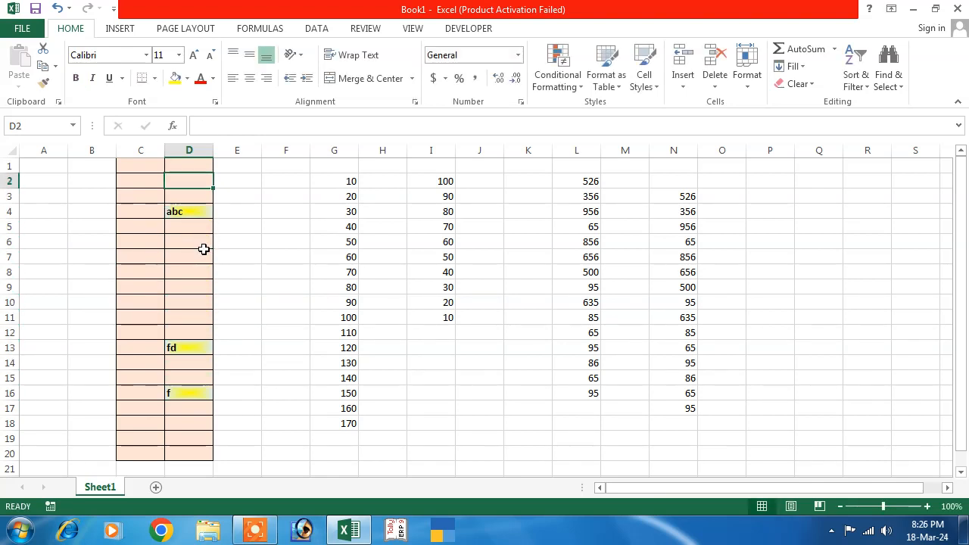
{"action": "left_click_drag", "start_coordinate": [189, 248], "coordinate": [189, 257]}
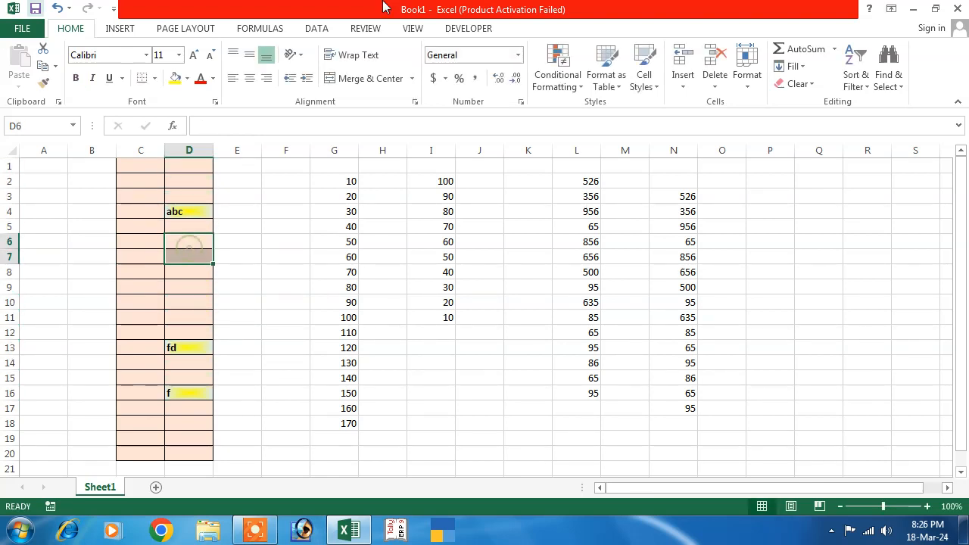
{"action": "left_click", "coordinate": [560, 75]}
{"action": "left_click", "coordinate": [580, 273]}
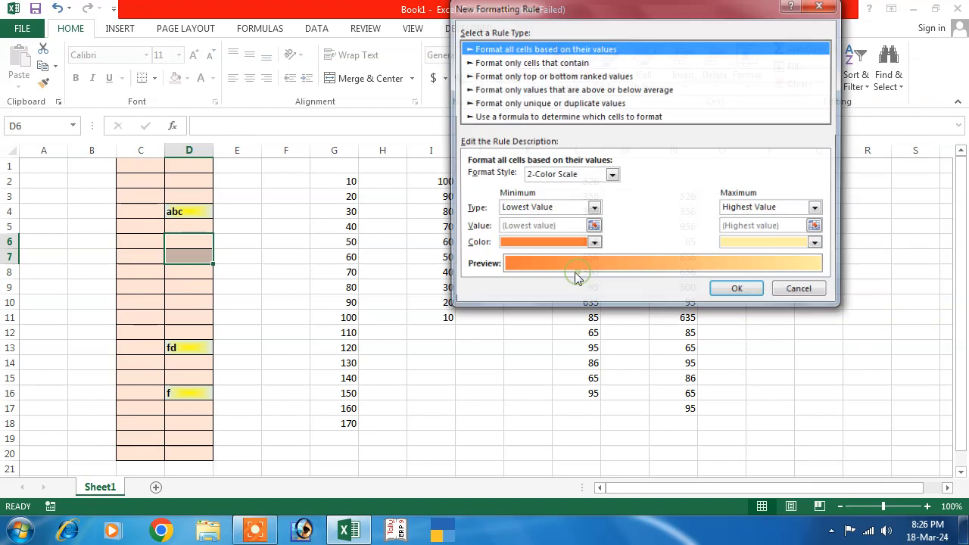
{"action": "left_click", "coordinate": [817, 9]}
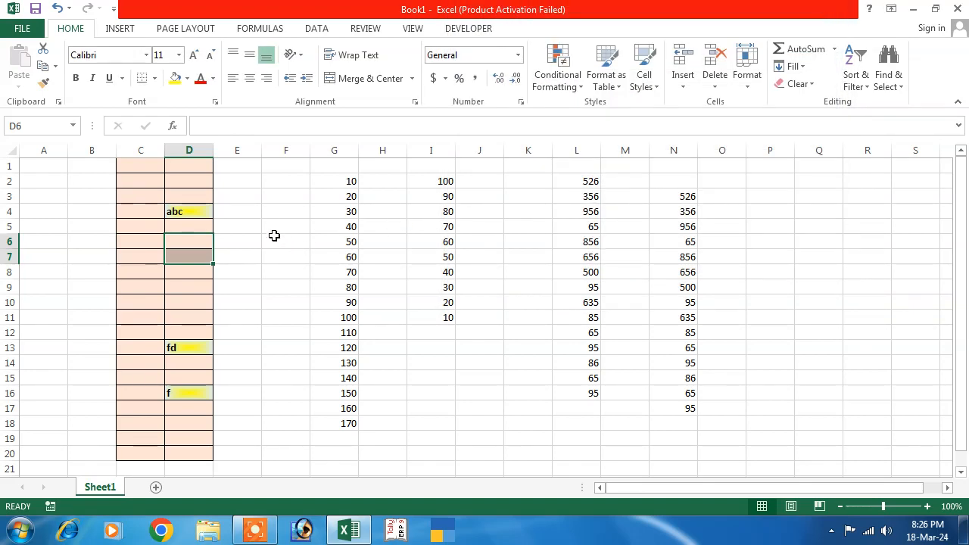
Start a new formatting rule for G2:G18 that formats only unique or duplicate values, set to duplicate.
{"action": "left_click_drag", "start_coordinate": [327, 186], "coordinate": [341, 424]}
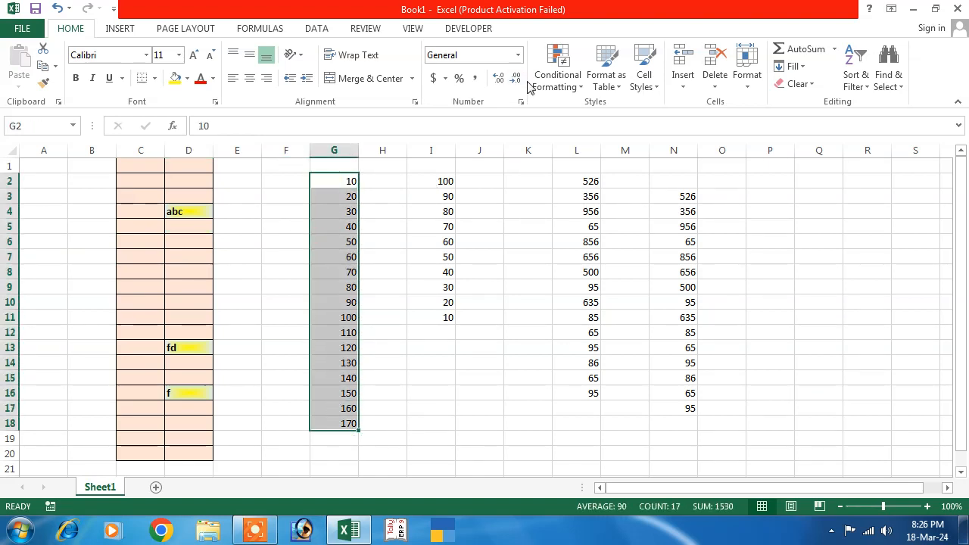
{"action": "left_click", "coordinate": [572, 88]}
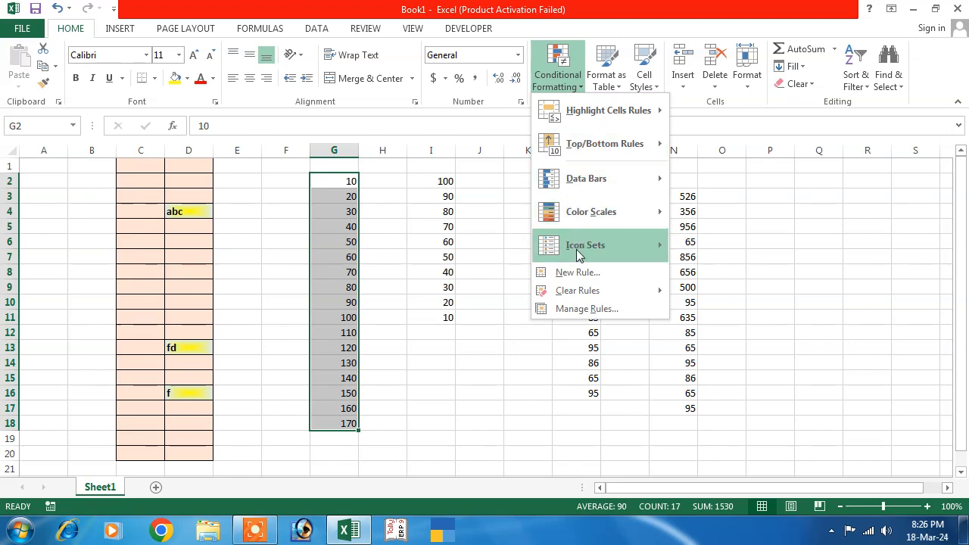
{"action": "left_click", "coordinate": [575, 273]}
{"action": "left_click", "coordinate": [504, 104]}
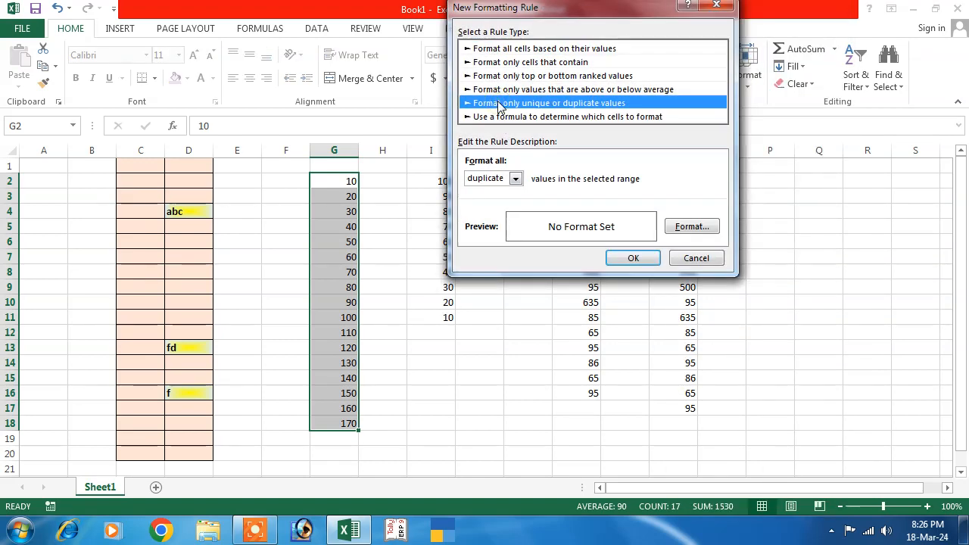
{"action": "left_click", "coordinate": [514, 180]}
{"action": "left_click", "coordinate": [489, 193]}
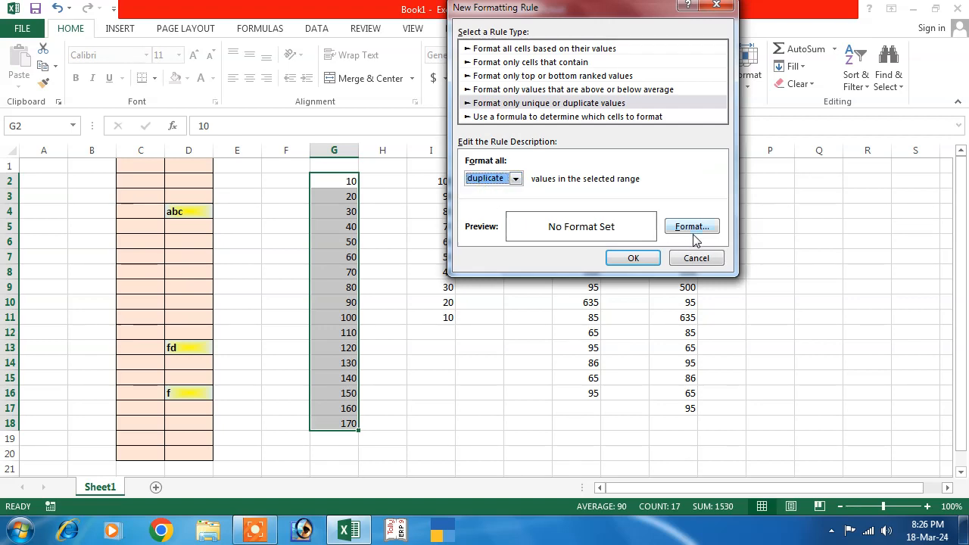
Give the duplicate-values rule a red fill and a border on all four sides.
{"action": "left_click", "coordinate": [692, 227]}
{"action": "left_click", "coordinate": [487, 181]}
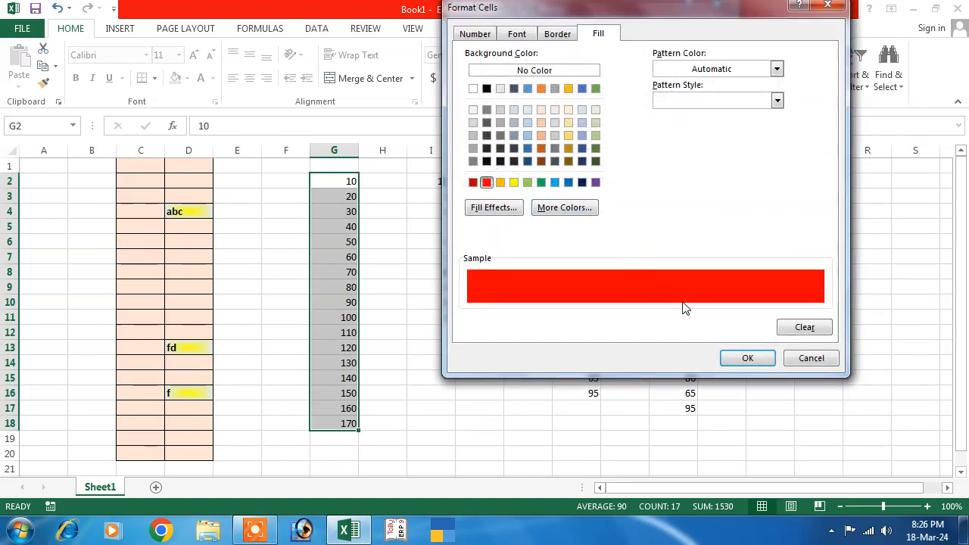
{"action": "left_click", "coordinate": [557, 33]}
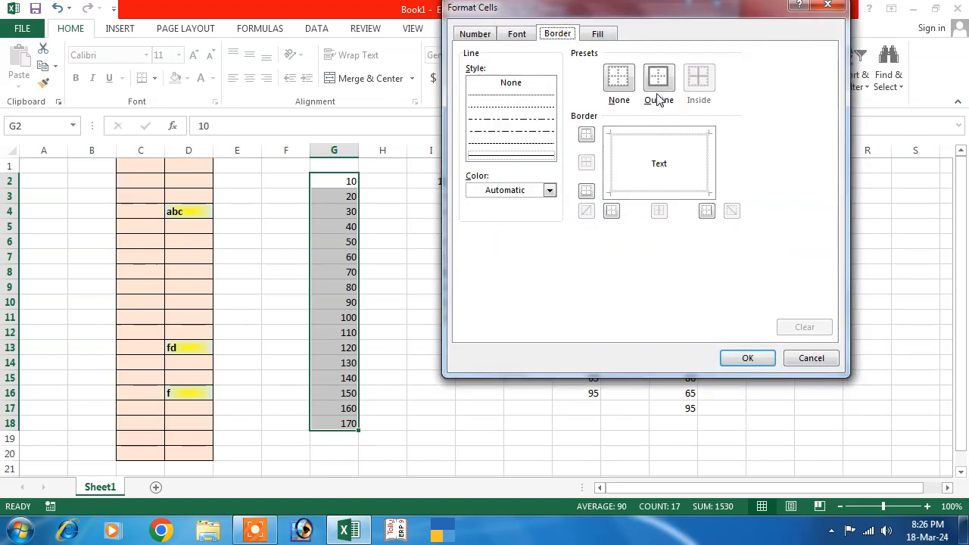
{"action": "left_click", "coordinate": [656, 134]}
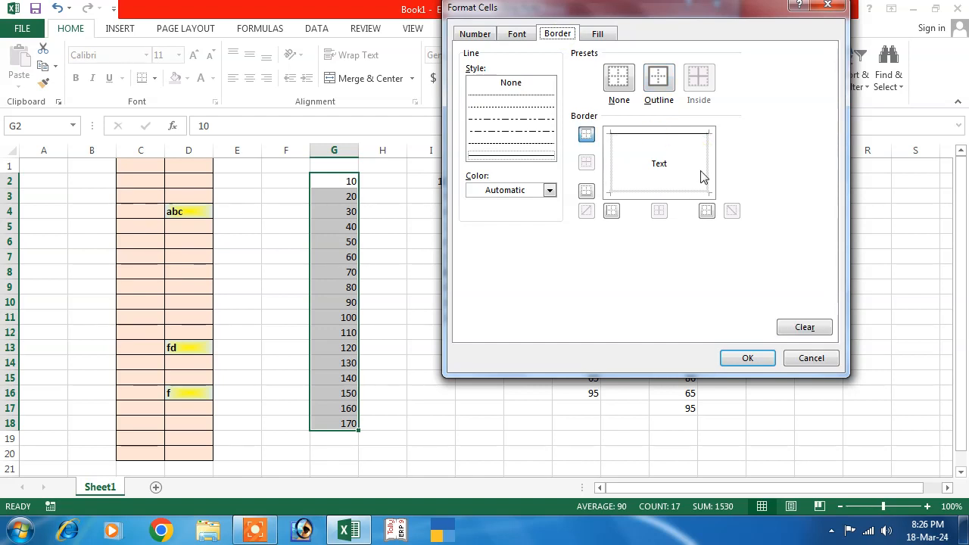
{"action": "left_click", "coordinate": [709, 162]}
{"action": "left_click", "coordinate": [674, 194]}
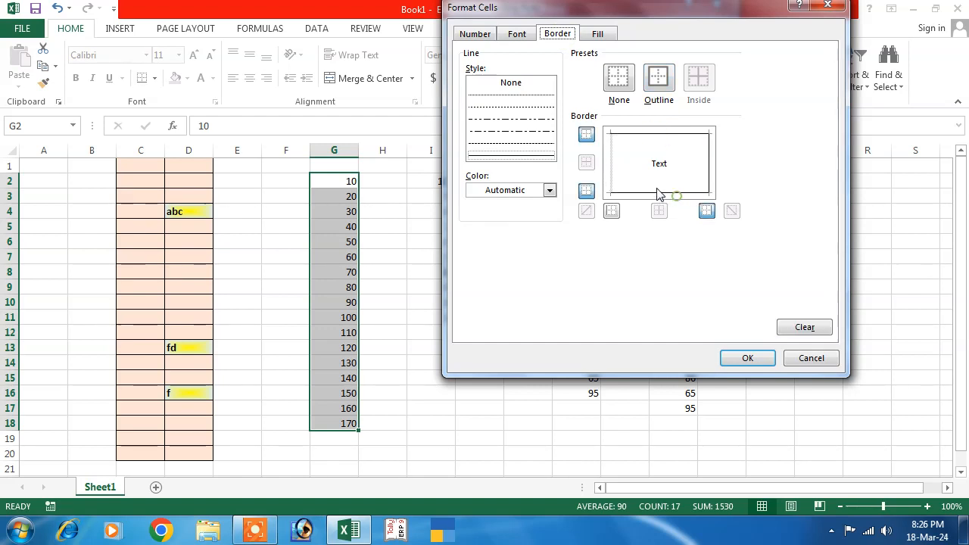
{"action": "left_click", "coordinate": [614, 164]}
Set the rule's font style to Bold and review its number, font, border and fill settings.
{"action": "left_click", "coordinate": [597, 34]}
{"action": "left_click", "coordinate": [517, 34]}
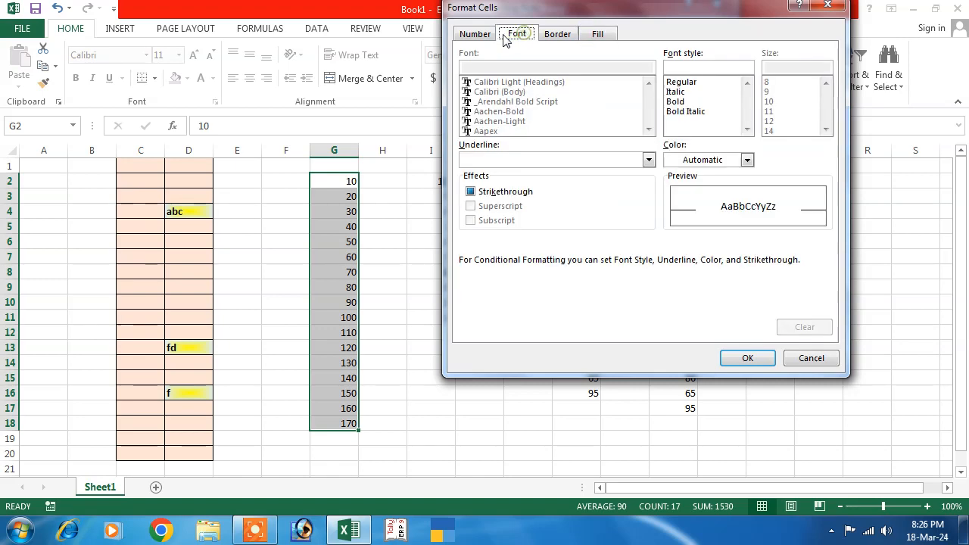
{"action": "left_click", "coordinate": [477, 35]}
{"action": "left_click", "coordinate": [515, 34]}
{"action": "left_click", "coordinate": [693, 102]}
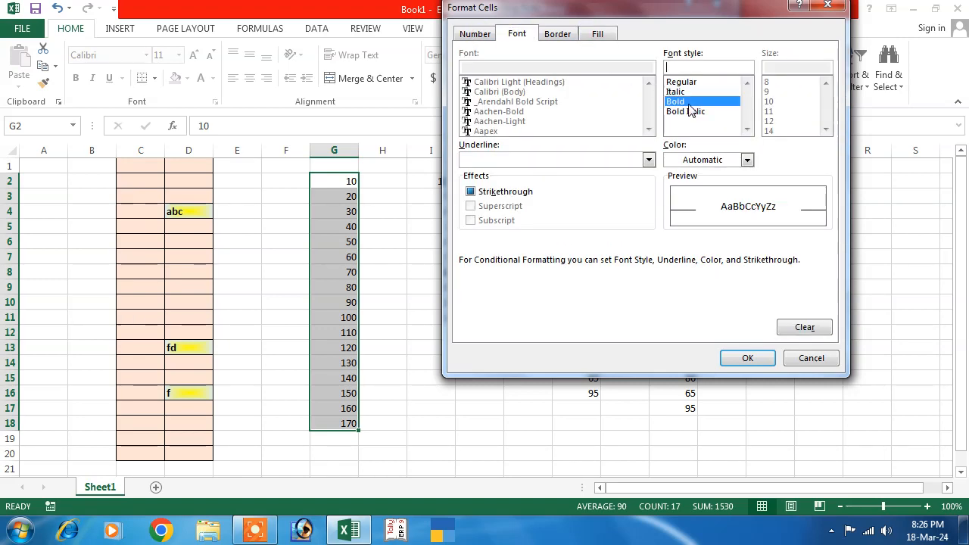
{"action": "left_click", "coordinate": [476, 34]}
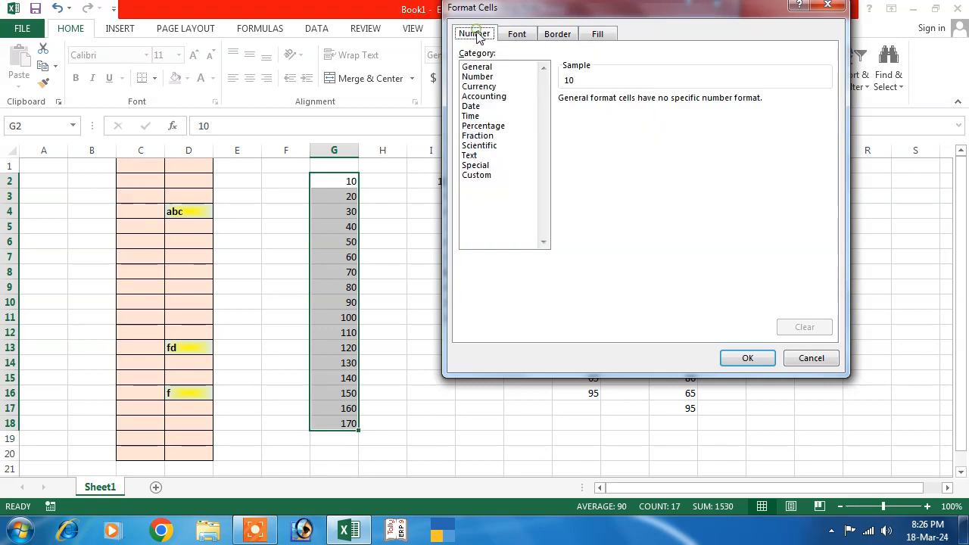
{"action": "left_click", "coordinate": [516, 34]}
{"action": "left_click", "coordinate": [554, 37]}
{"action": "left_click", "coordinate": [598, 36]}
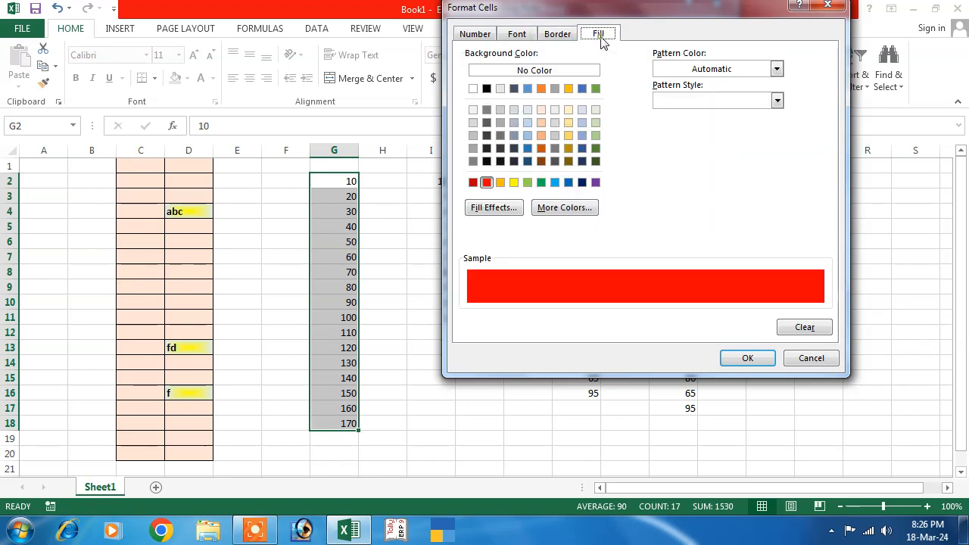
Apply the duplicate-values rule to G2:G18 and test it by entering 10 in G7 and 30 in G12.
{"action": "left_click", "coordinate": [748, 359]}
{"action": "left_click", "coordinate": [628, 259]}
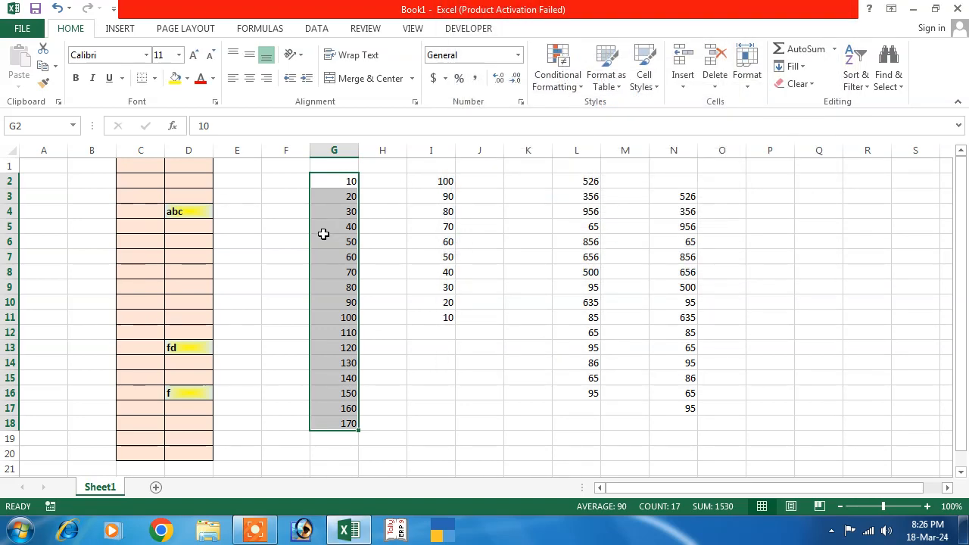
{"action": "left_click", "coordinate": [327, 213]}
{"action": "left_click", "coordinate": [336, 253]}
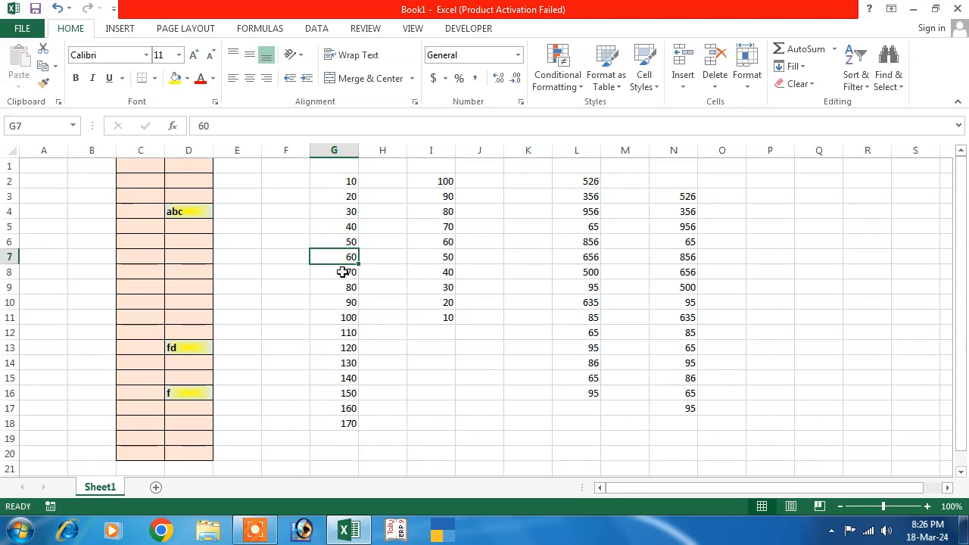
{"action": "type", "text": "10"}
{"action": "key", "text": "Return"}
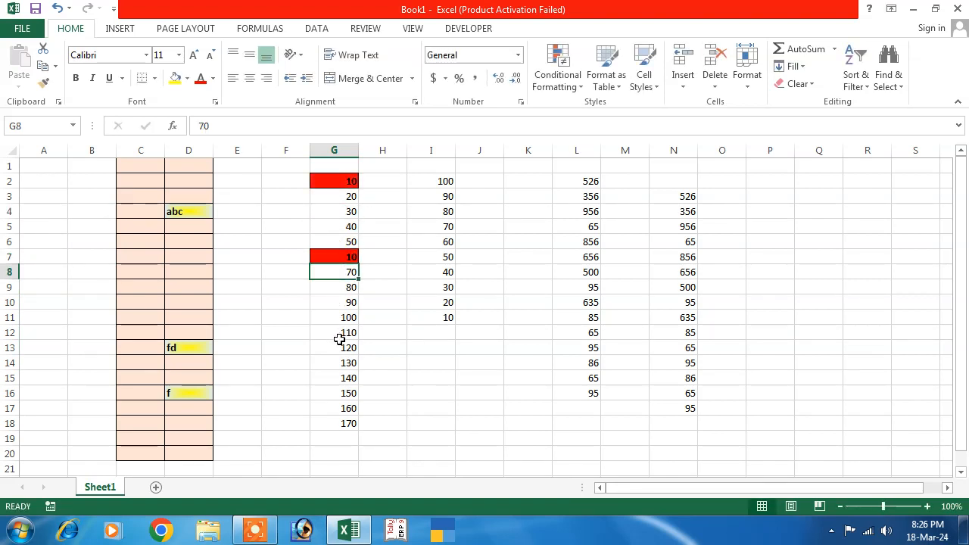
{"action": "left_click", "coordinate": [339, 337]}
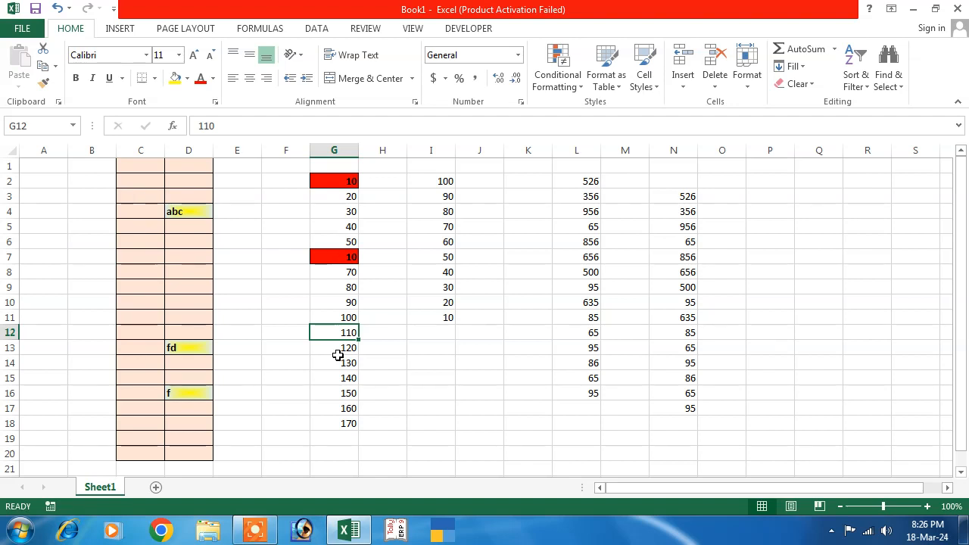
{"action": "type", "text": "2"}
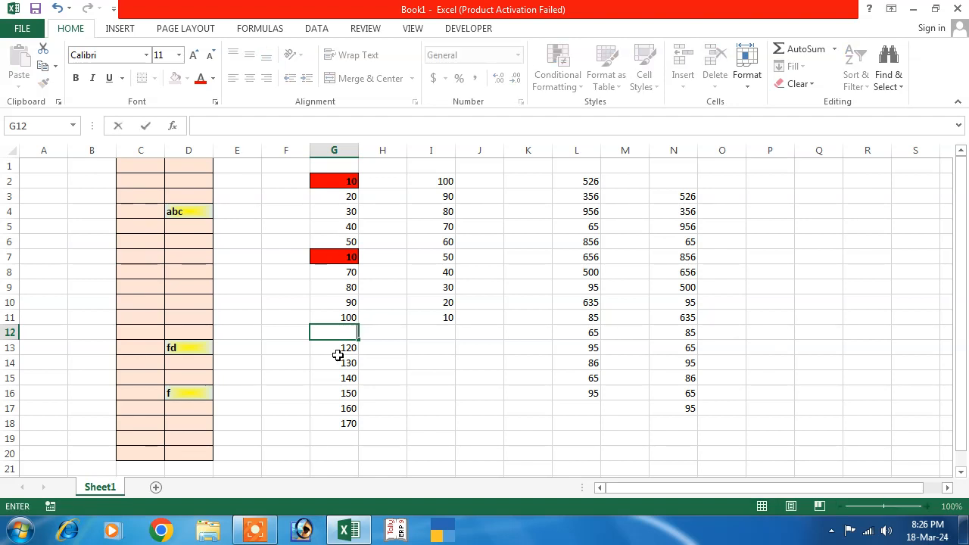
{"action": "key", "text": "Return"}
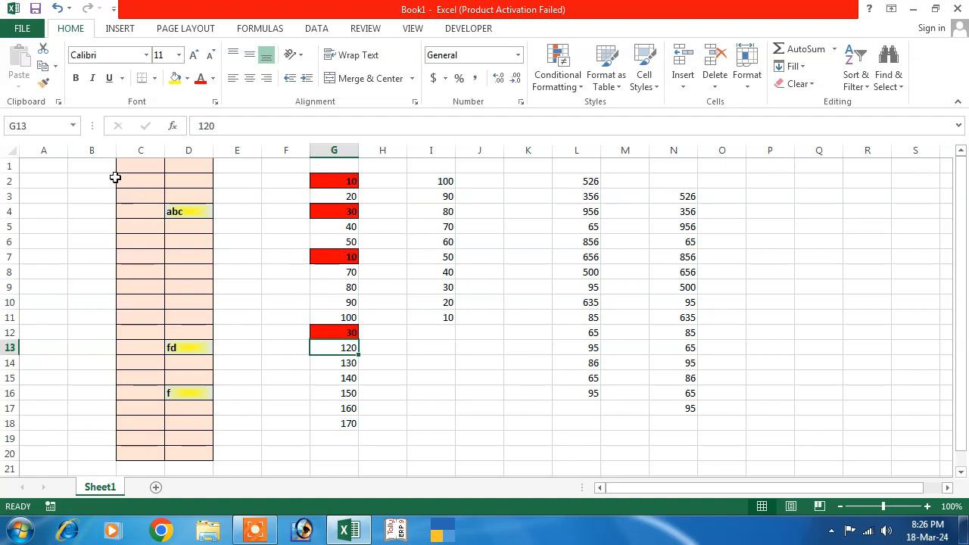
Clear the conditional formatting rules from the selected range B1:O20.
{"action": "left_click_drag", "start_coordinate": [102, 168], "coordinate": [829, 138]}
{"action": "left_click", "coordinate": [528, 150]}
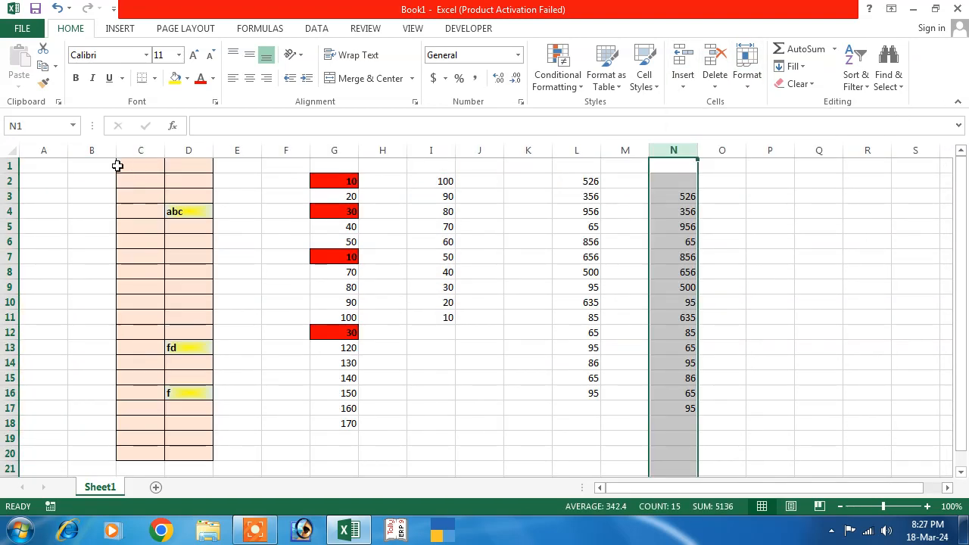
{"action": "left_click", "coordinate": [117, 166]}
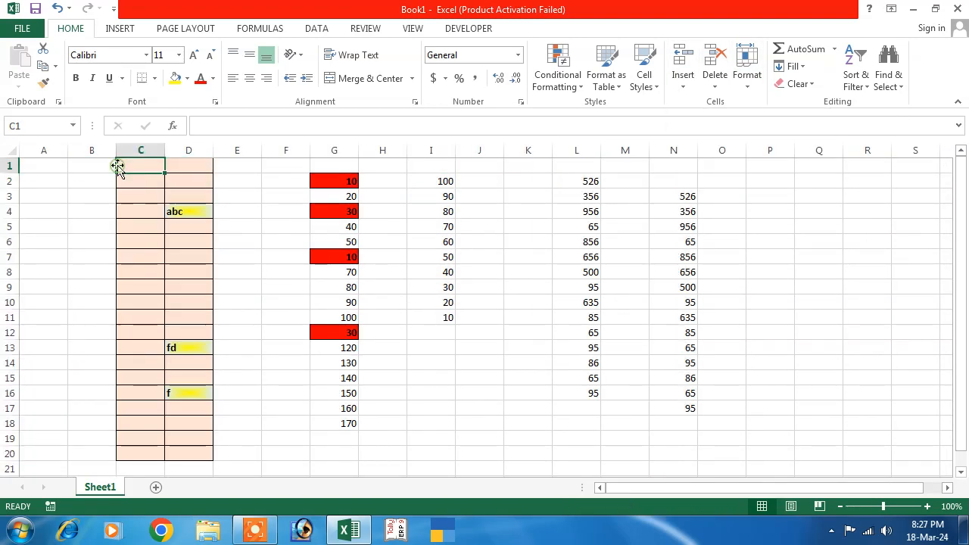
{"action": "left_click_drag", "start_coordinate": [117, 165], "coordinate": [623, 303]}
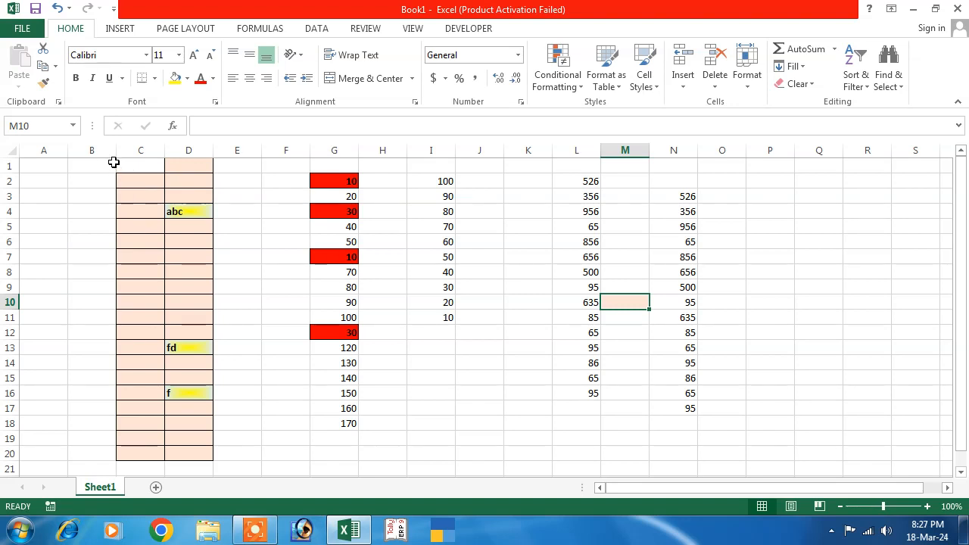
{"action": "left_click_drag", "start_coordinate": [113, 161], "coordinate": [717, 452]}
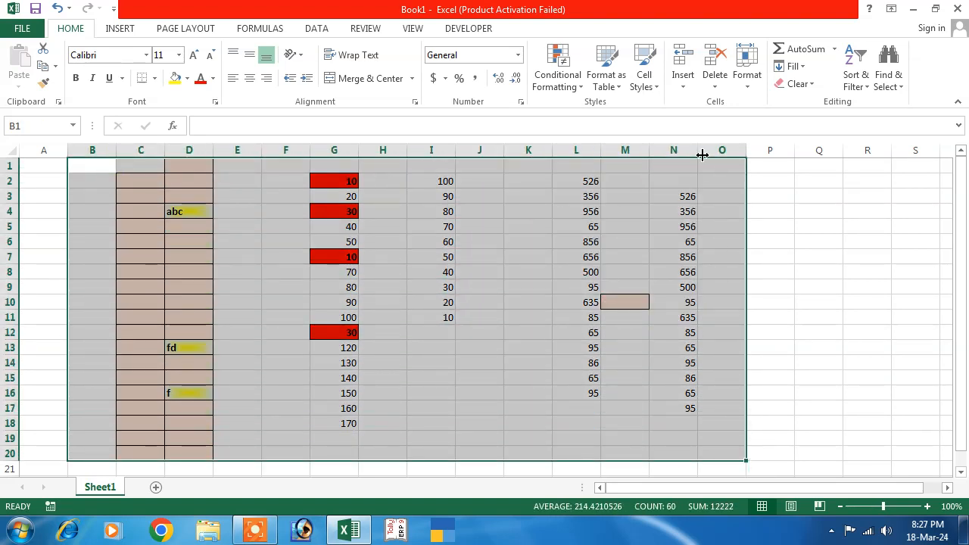
{"action": "left_click", "coordinate": [552, 90]}
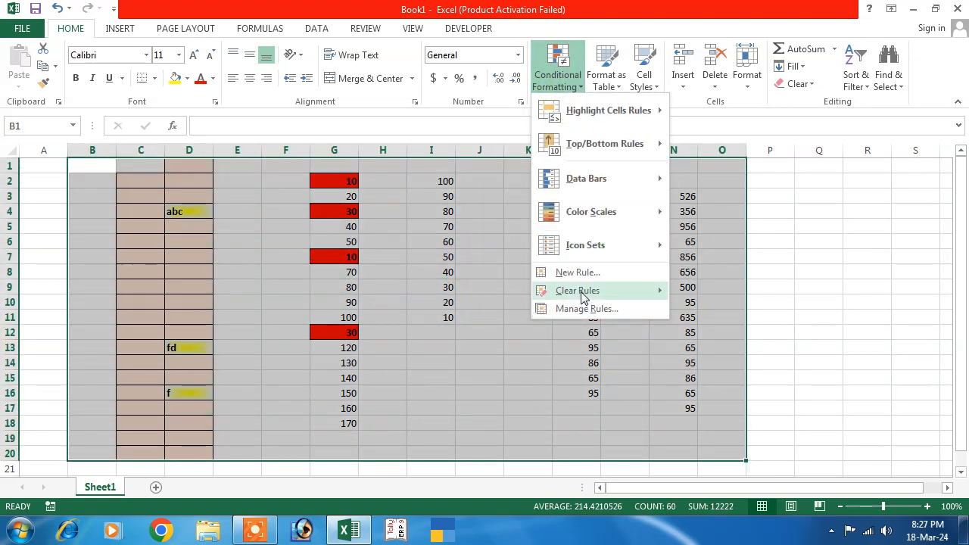
{"action": "mouse_move", "coordinate": [583, 297]}
{"action": "left_click", "coordinate": [698, 292]}
{"action": "left_click", "coordinate": [522, 302]}
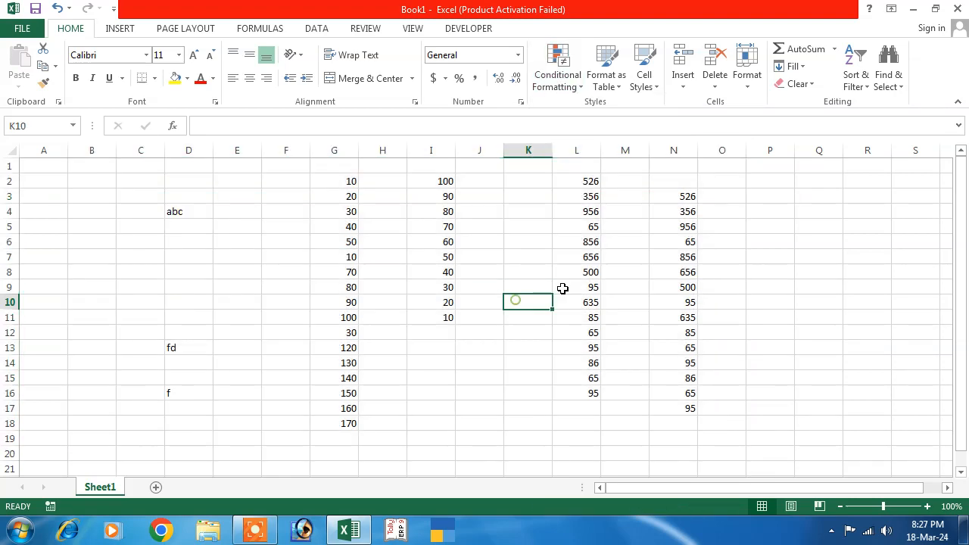
Enter the sample texts hjhh, jh, jhj and j in cells F6 to F9.
{"action": "left_click", "coordinate": [274, 244]}
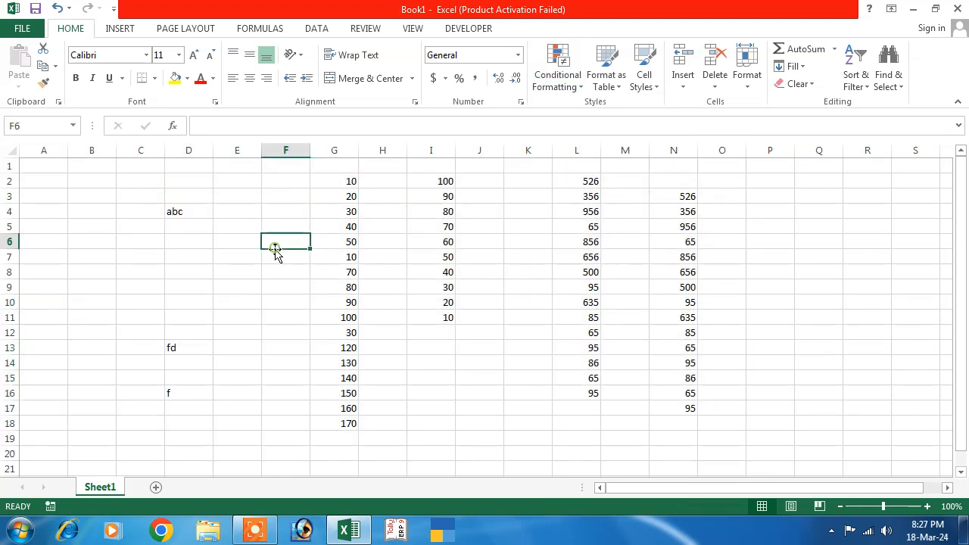
{"action": "type", "text": "hjhh"}
{"action": "key", "text": "Return"}
{"action": "type", "text": "jh"}
{"action": "key", "text": "Return"}
{"action": "type", "text": "jhj"}
{"action": "key", "text": "Return"}
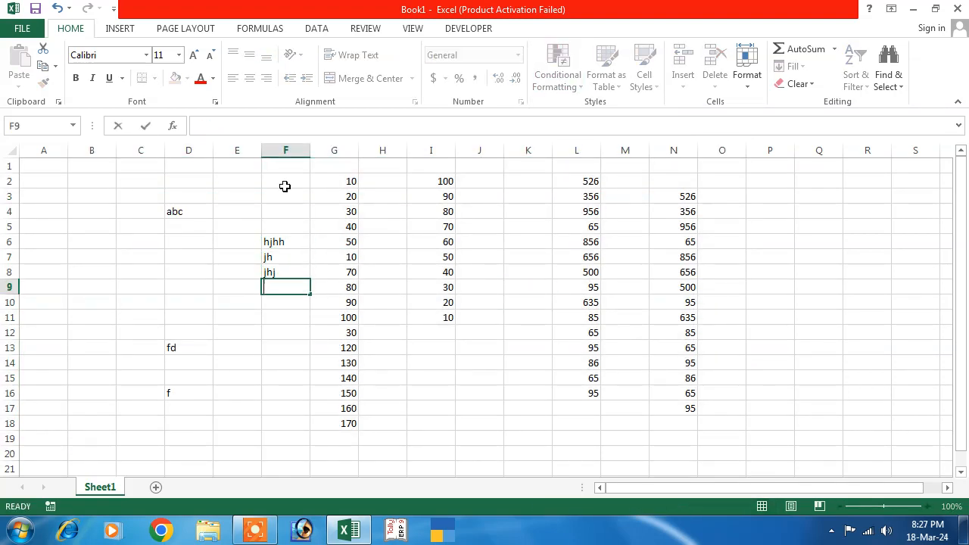
{"action": "type", "text": "j"}
{"action": "key", "text": "Return"}
Review the rule types offered for a new formatting rule, including the formula-based one, and close the dialog without creating a rule.
{"action": "left_click", "coordinate": [285, 212]}
{"action": "left_click", "coordinate": [606, 76]}
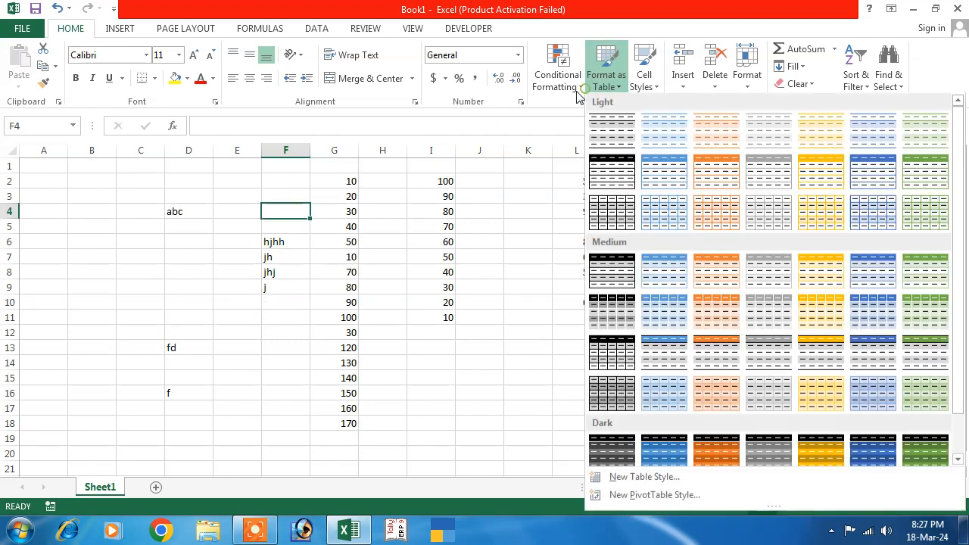
{"action": "left_click", "coordinate": [577, 91]}
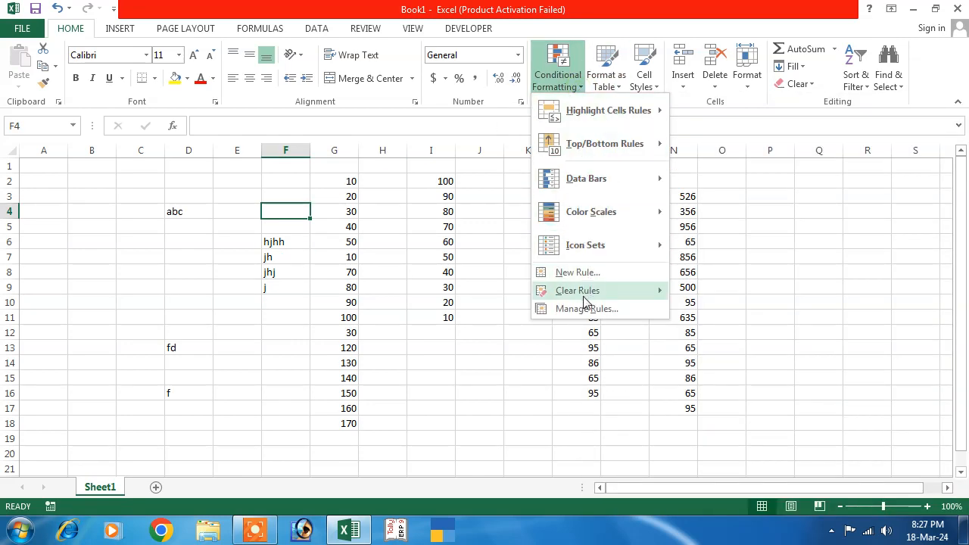
{"action": "left_click", "coordinate": [577, 272]}
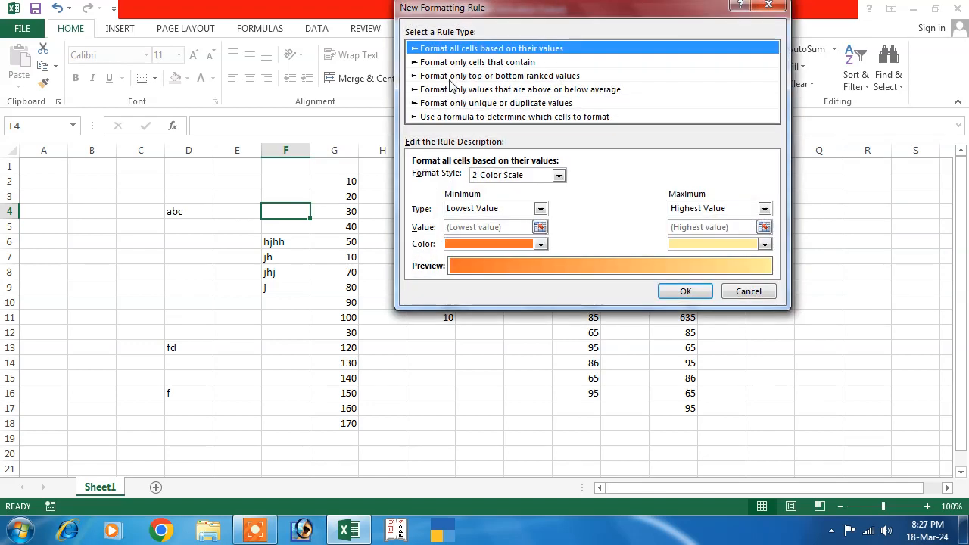
{"action": "left_click", "coordinate": [454, 63]}
{"action": "left_click", "coordinate": [454, 90]}
{"action": "left_click", "coordinate": [457, 103]}
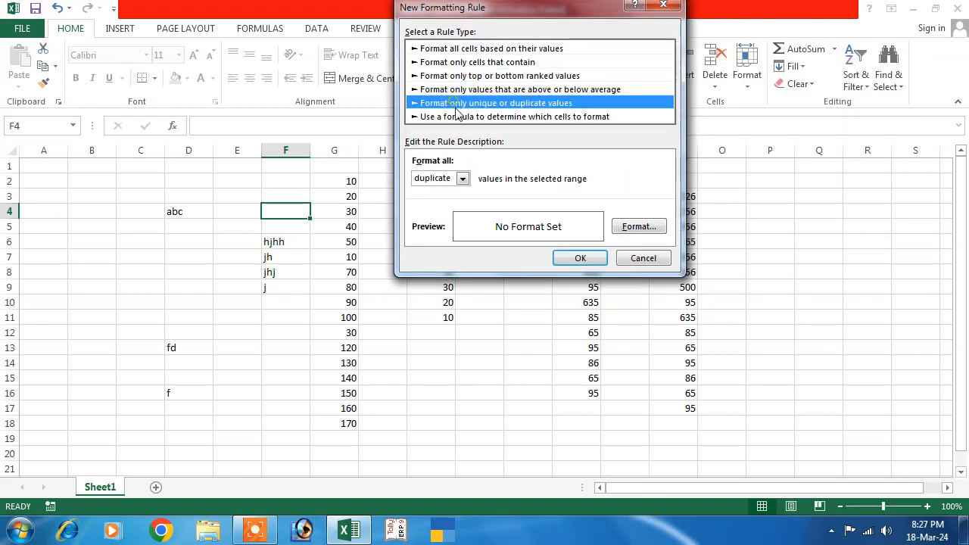
{"action": "left_click", "coordinate": [462, 117]}
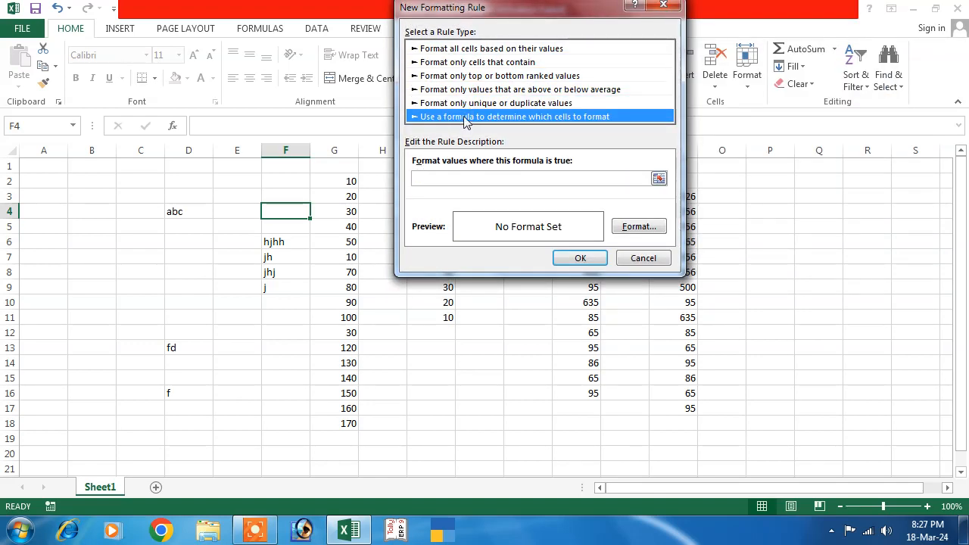
{"action": "left_click", "coordinate": [663, 6]}
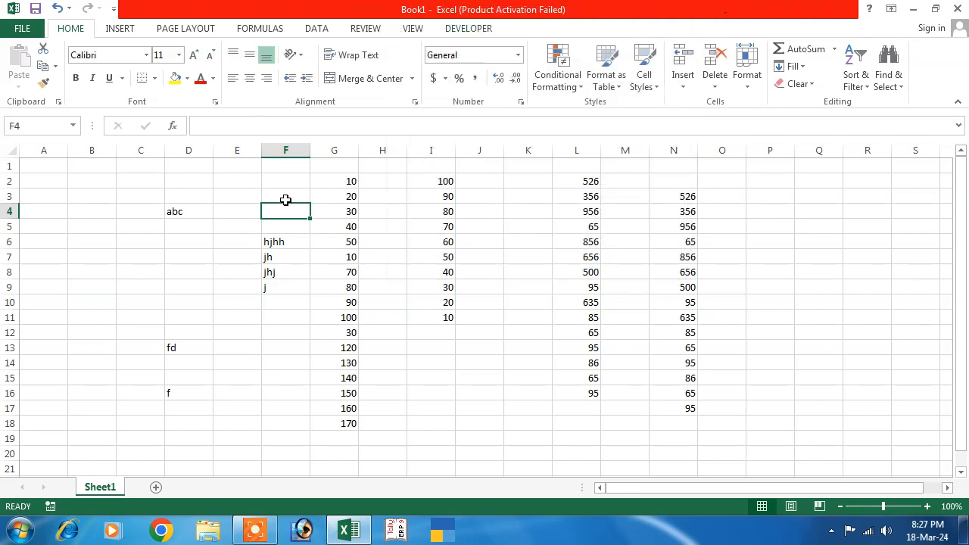
{"action": "left_click", "coordinate": [321, 268]}
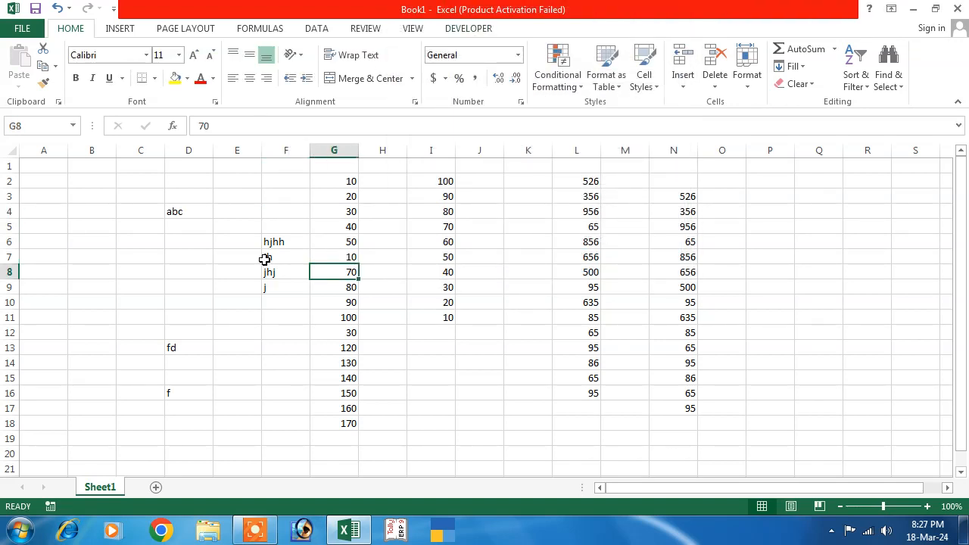